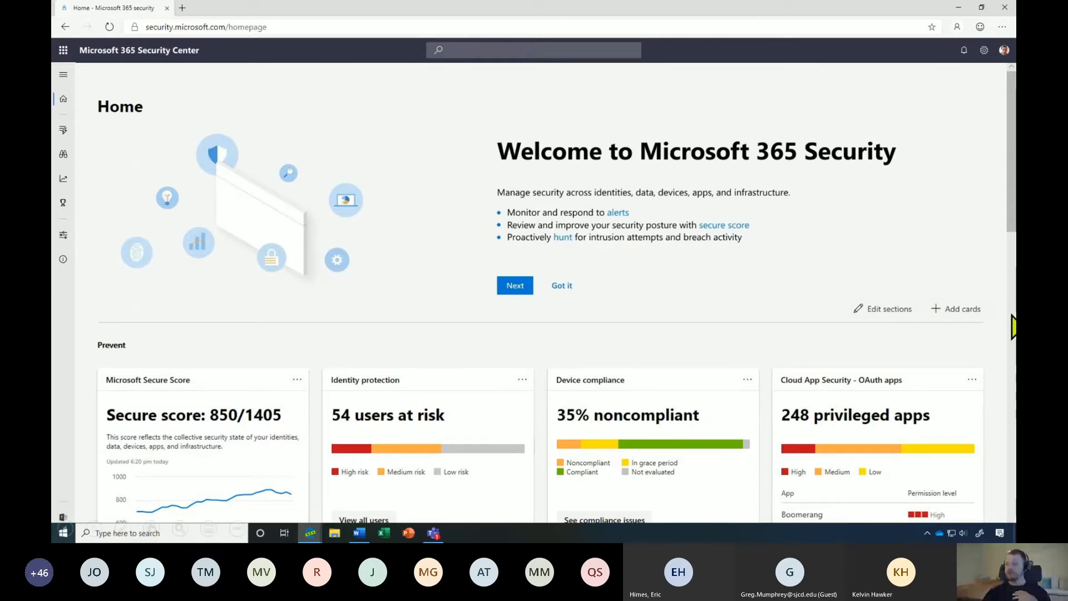
Scroll to the Detection cards and open the list of 27 active incidents.
{"action": "scroll", "coordinate": [1014, 328], "scroll_direction": "down", "scroll_amount": 10}
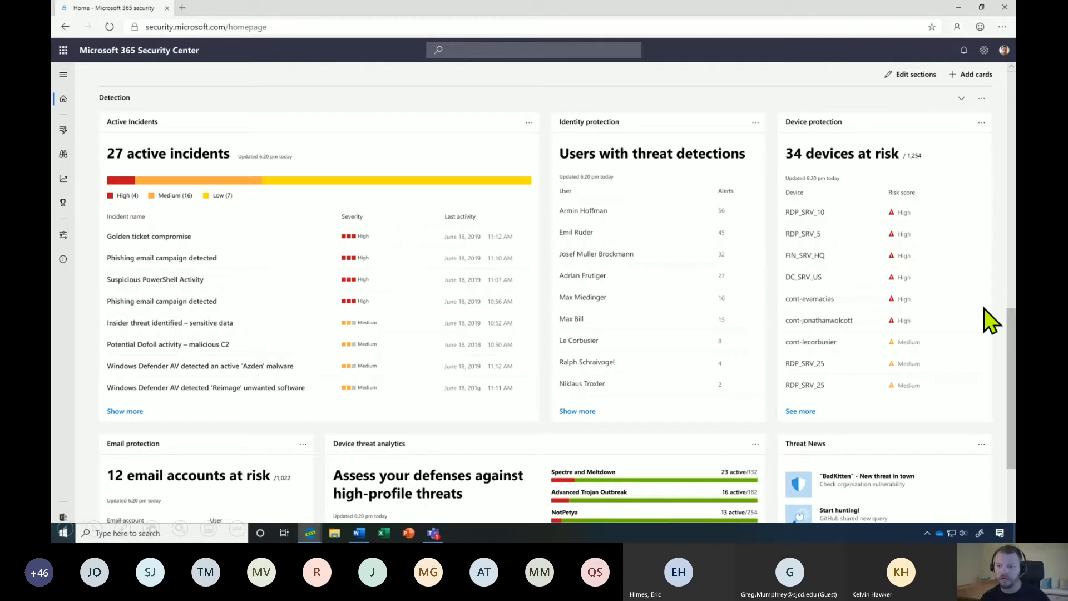
{"action": "left_click", "coordinate": [149, 123]}
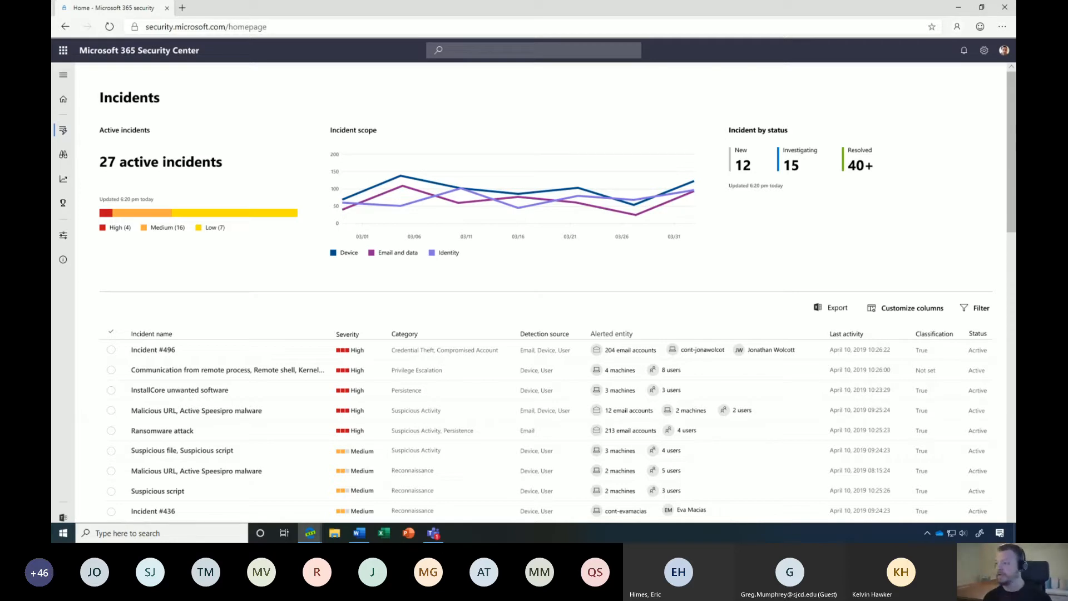
Open Incident #496 to view its six active alerts and evidence counts.
{"action": "left_click", "coordinate": [155, 350]}
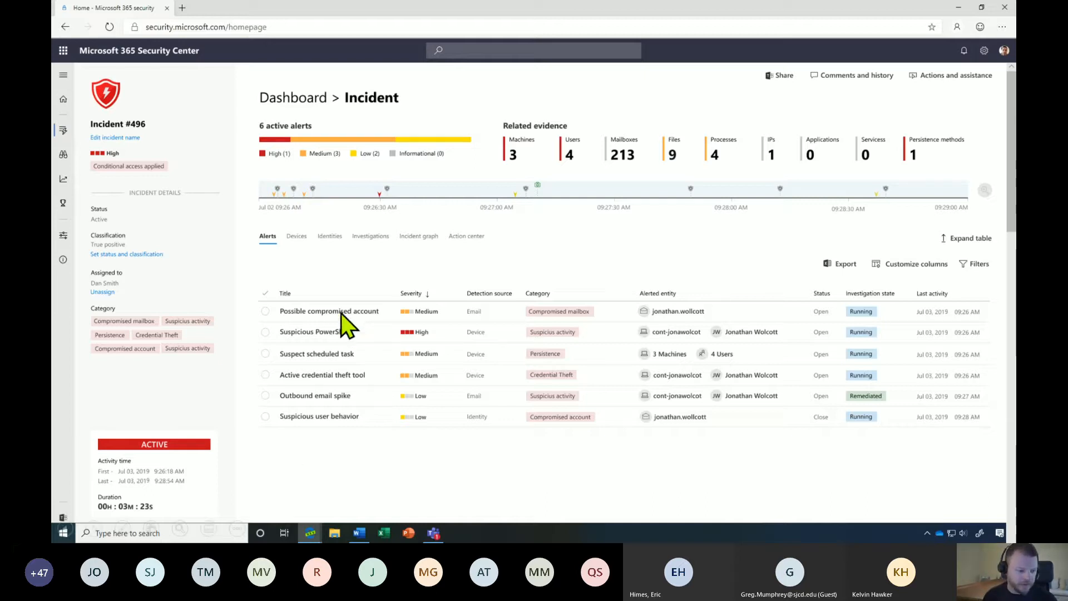
Show the High-severity Suspicious PowerShell alert's details, with one affected machine and user.
{"action": "mouse_move", "coordinate": [330, 332]}
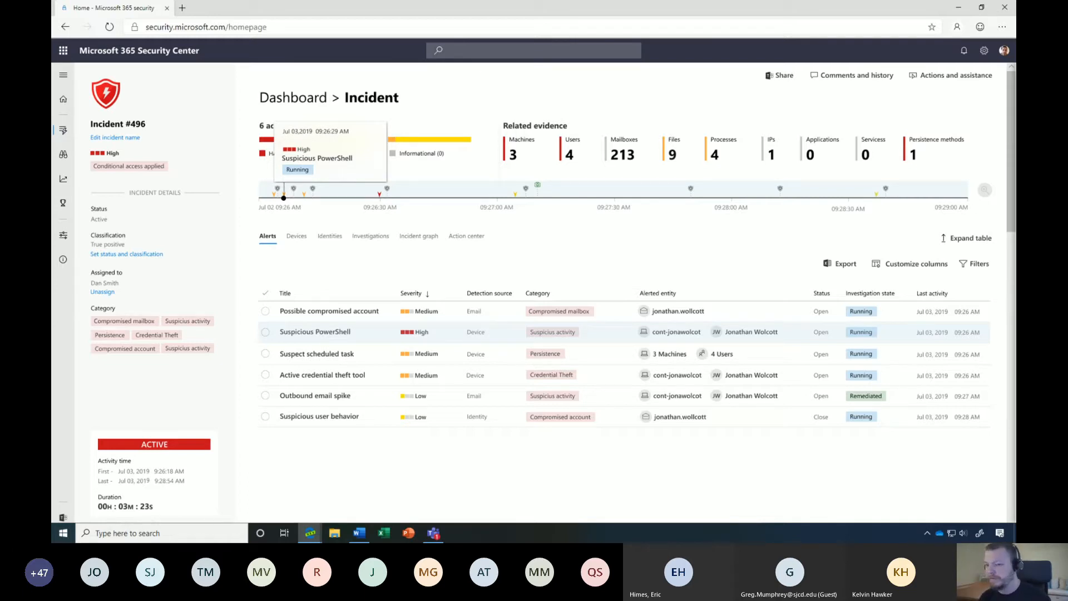
{"action": "left_click", "coordinate": [265, 333]}
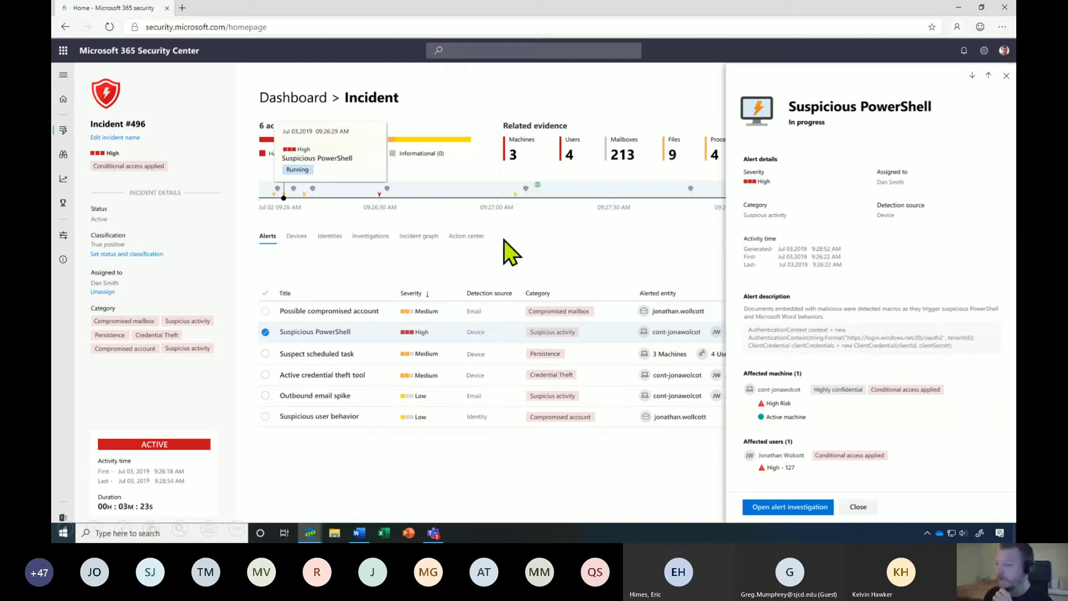
List Incident #496's investigations: three remediated, Golden ticket compromised still running.
{"action": "left_click", "coordinate": [376, 236]}
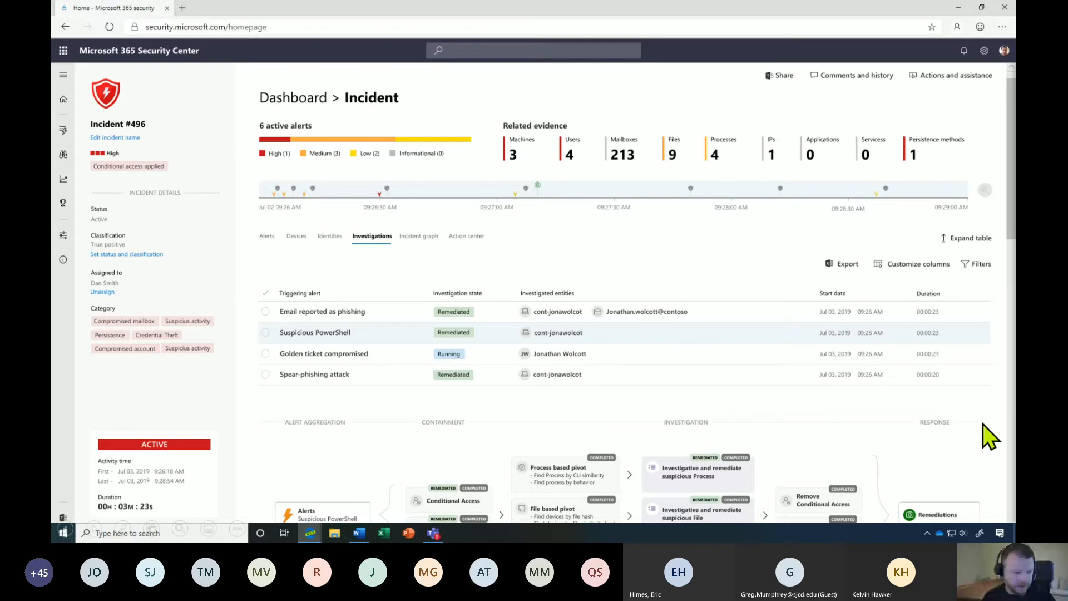
View the Suspicious PowerShell investigation: 247 emails deleted, 4 accounts reset, 2 URLs blocked.
{"action": "scroll", "coordinate": [1010, 433], "scroll_direction": "down", "scroll_amount": 2}
{"action": "scroll", "coordinate": [979, 426], "scroll_direction": "down", "scroll_amount": 1}
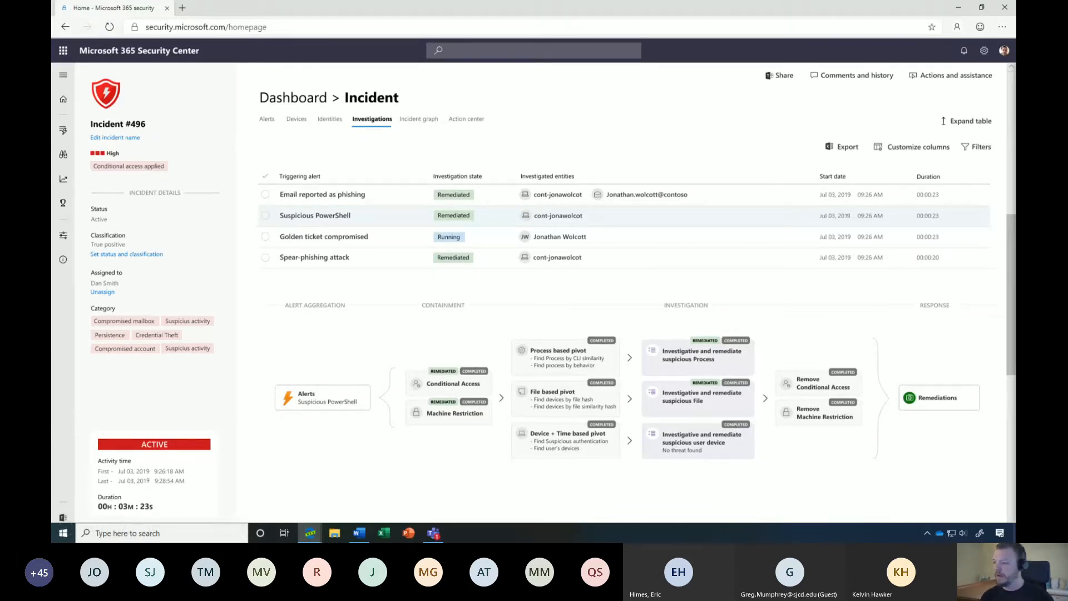
{"action": "left_click", "coordinate": [265, 214]}
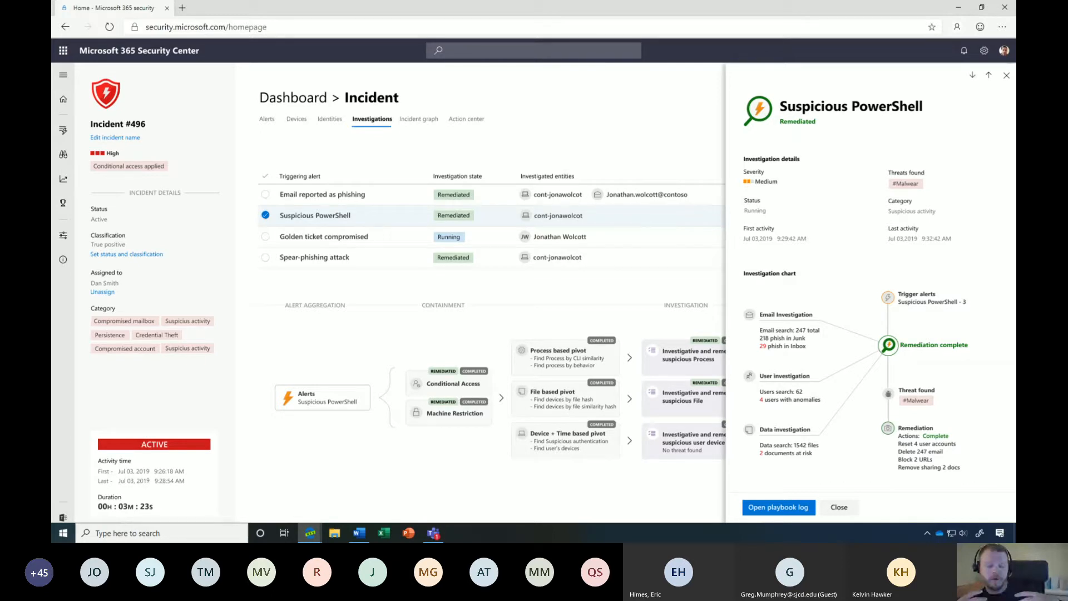
Go back to the home dashboard showing Secure Score 227/747 and 12 users at risk.
{"action": "left_click", "coordinate": [62, 100]}
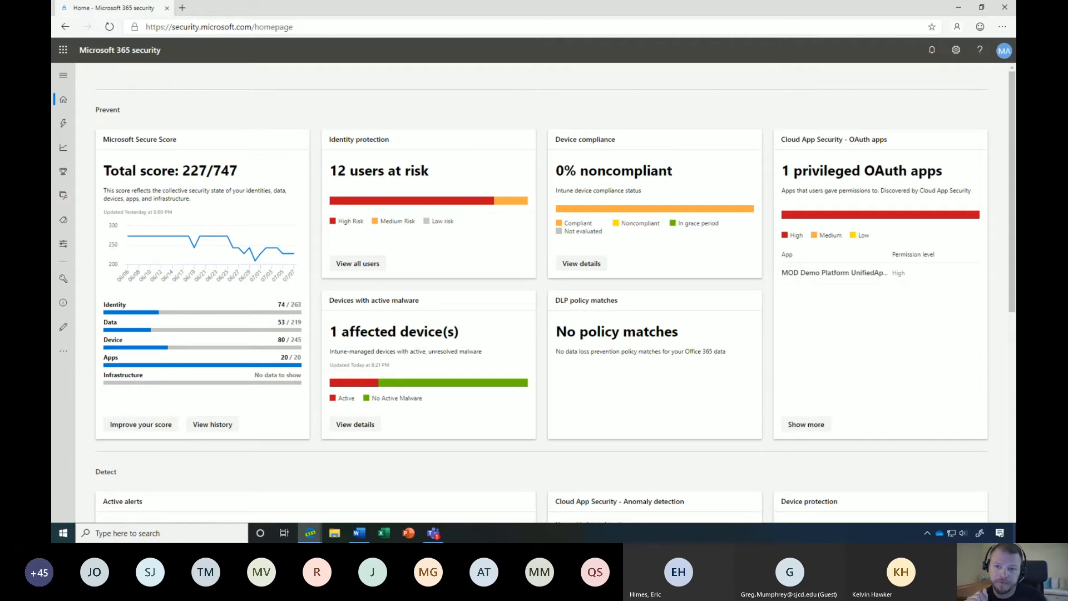
Show the Secure Score overview: 227/747, a 45-point drop, 59 incomplete actions.
{"action": "left_click", "coordinate": [138, 141]}
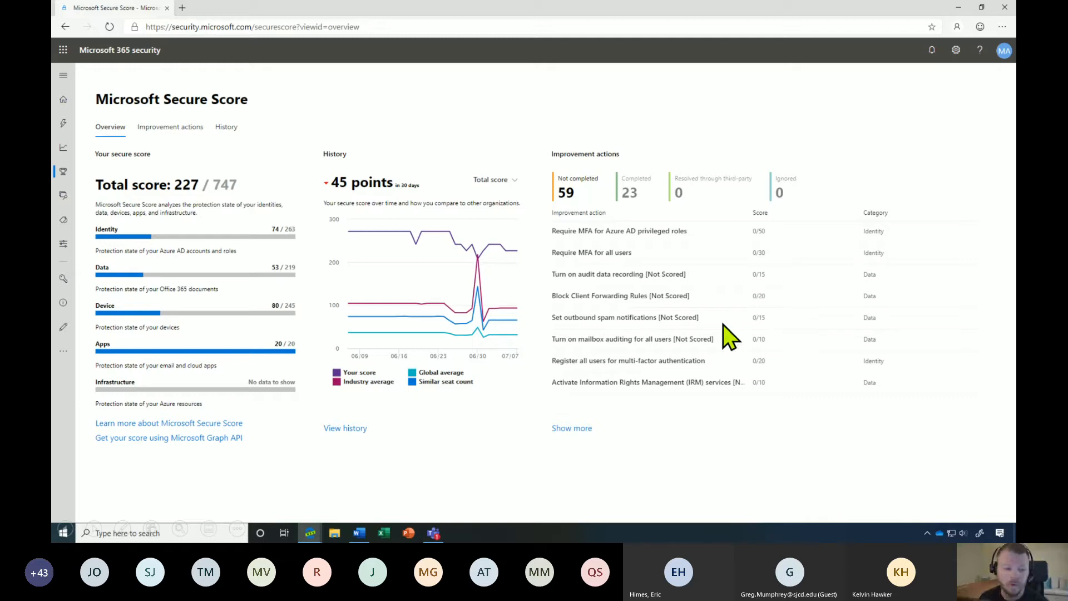
Expand all improvement actions, reach the Identity group (19), and pick Require MFA for all users.
{"action": "left_click", "coordinate": [572, 428]}
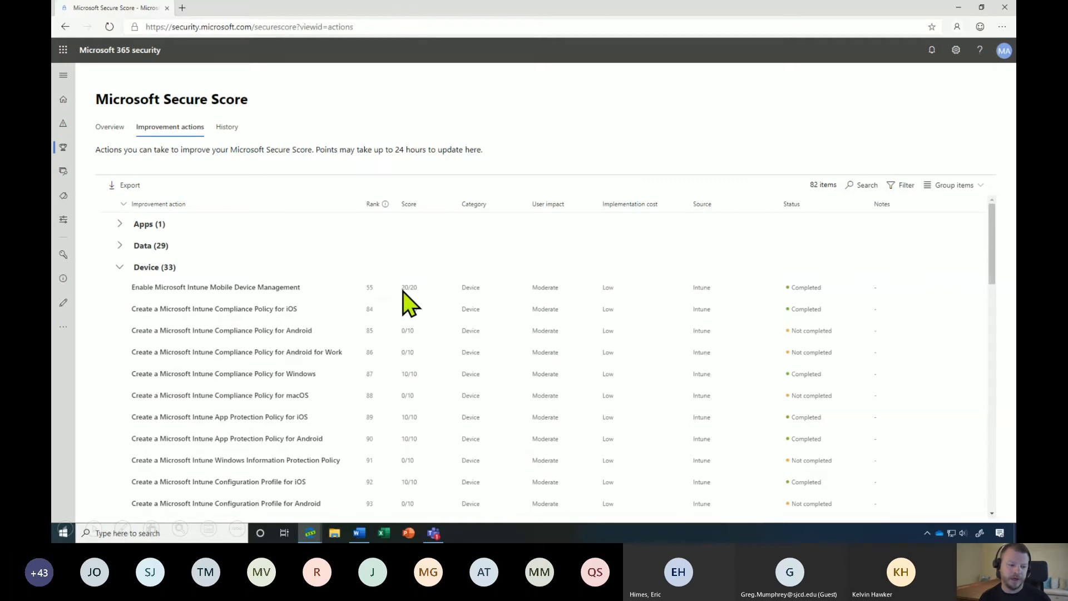
{"action": "left_click", "coordinate": [992, 427]}
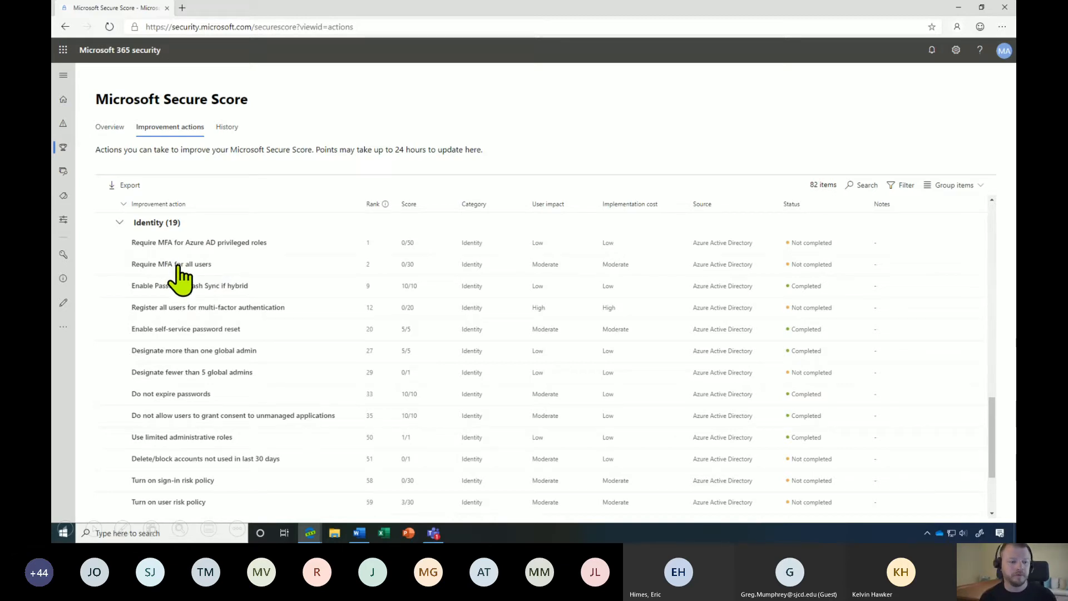
{"action": "left_click", "coordinate": [178, 266]}
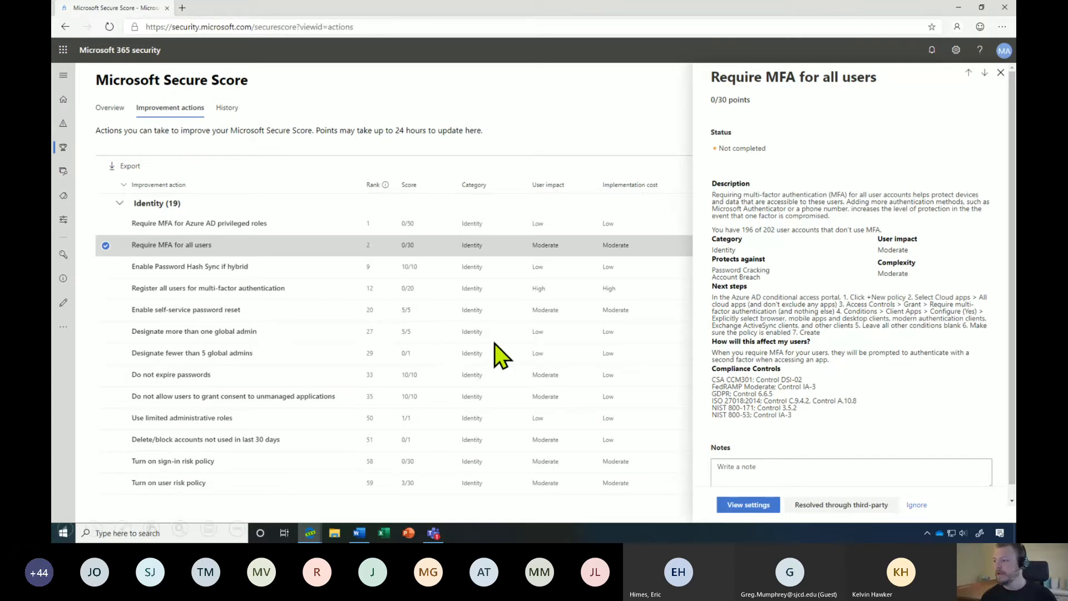
Jump to Azure Conditional Access Policies, listing four baseline policies including Require MFA for admins.
{"action": "left_click", "coordinate": [746, 505]}
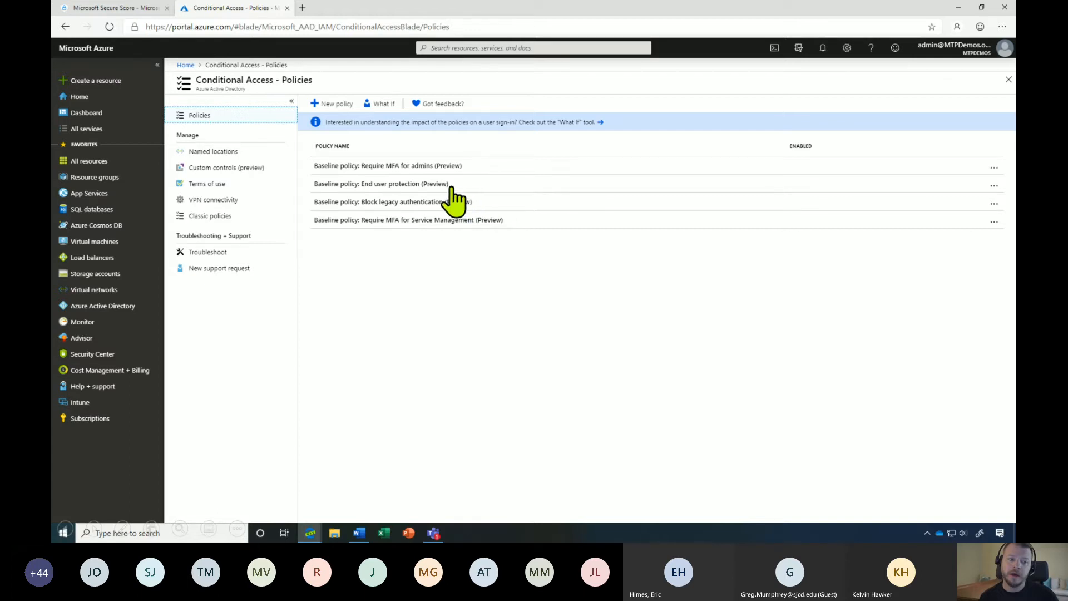
Turn on and save 'Baseline policy: End user protection (Preview)', then go to Access Panel apps.
{"action": "left_click", "coordinate": [421, 185]}
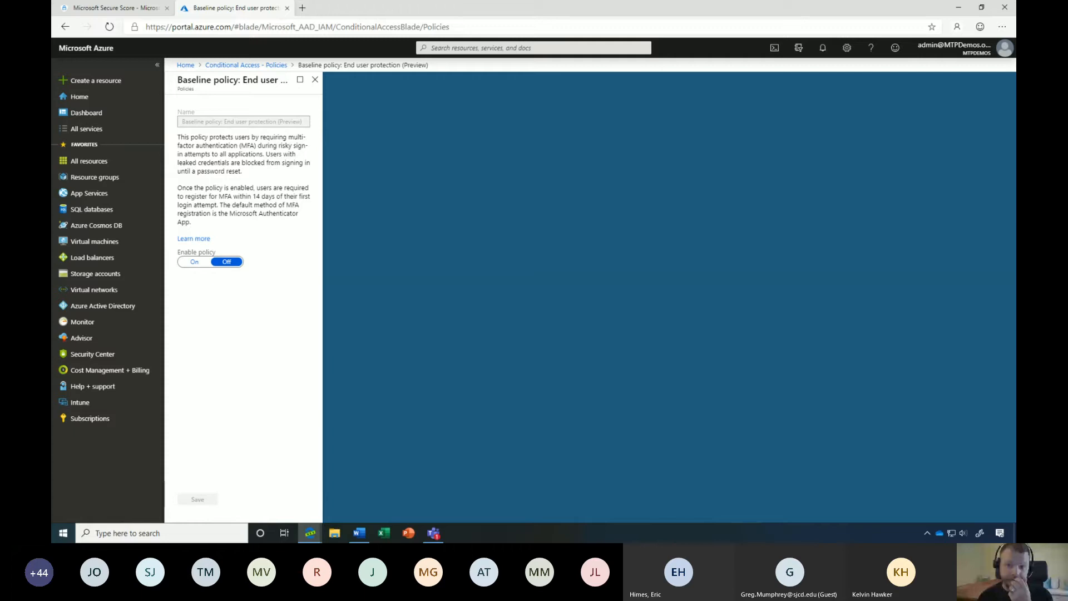
{"action": "left_click", "coordinate": [194, 261]}
{"action": "left_click", "coordinate": [197, 500]}
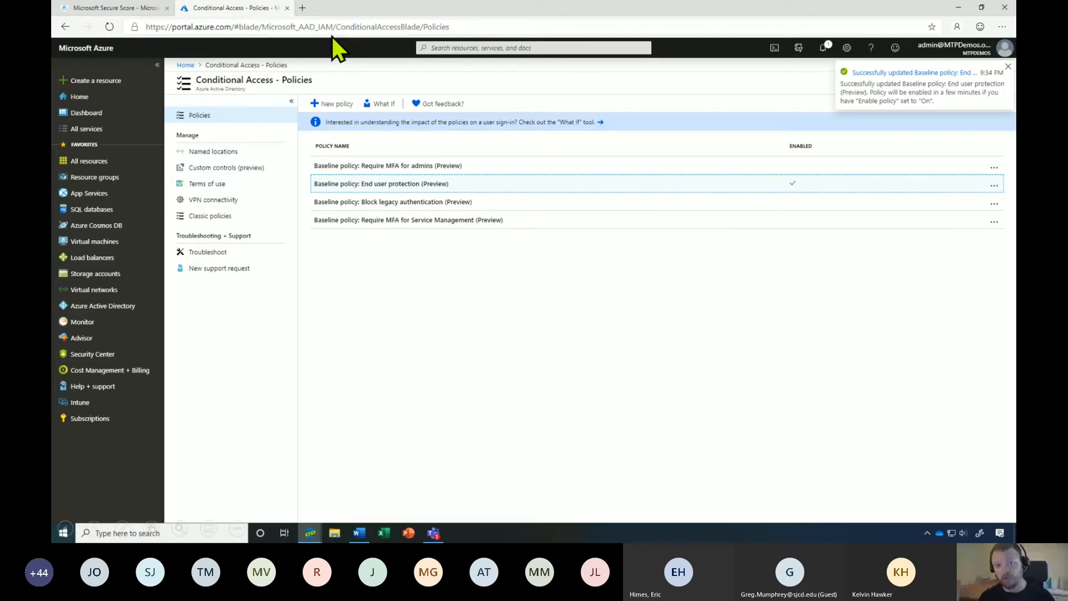
{"action": "left_click", "coordinate": [304, 11]}
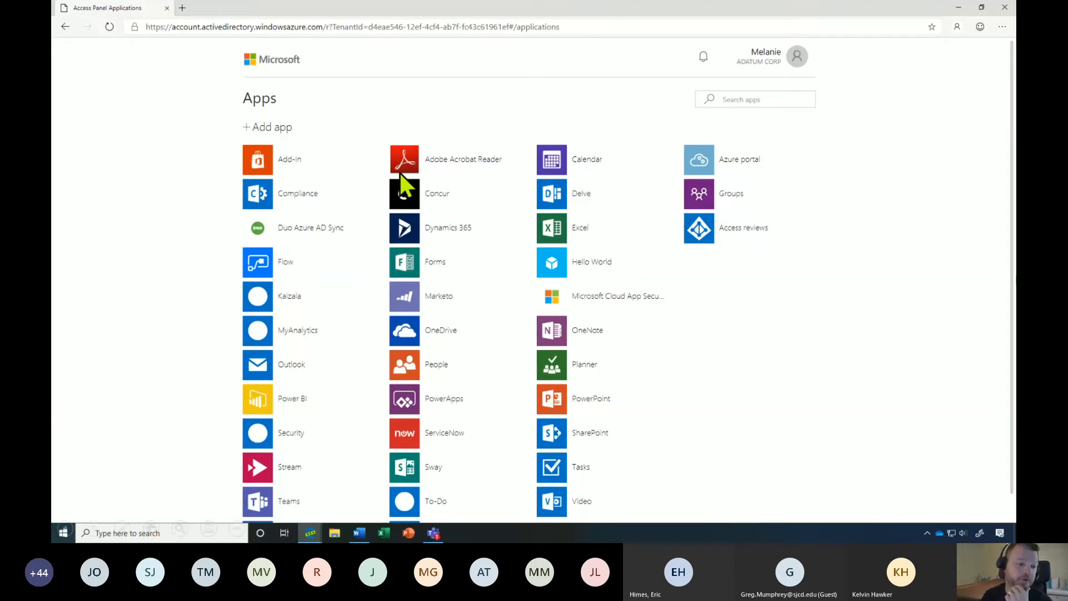
Launch the Concur tile from My Apps to trigger a Microsoft sign-in approval request.
{"action": "left_click", "coordinate": [409, 193]}
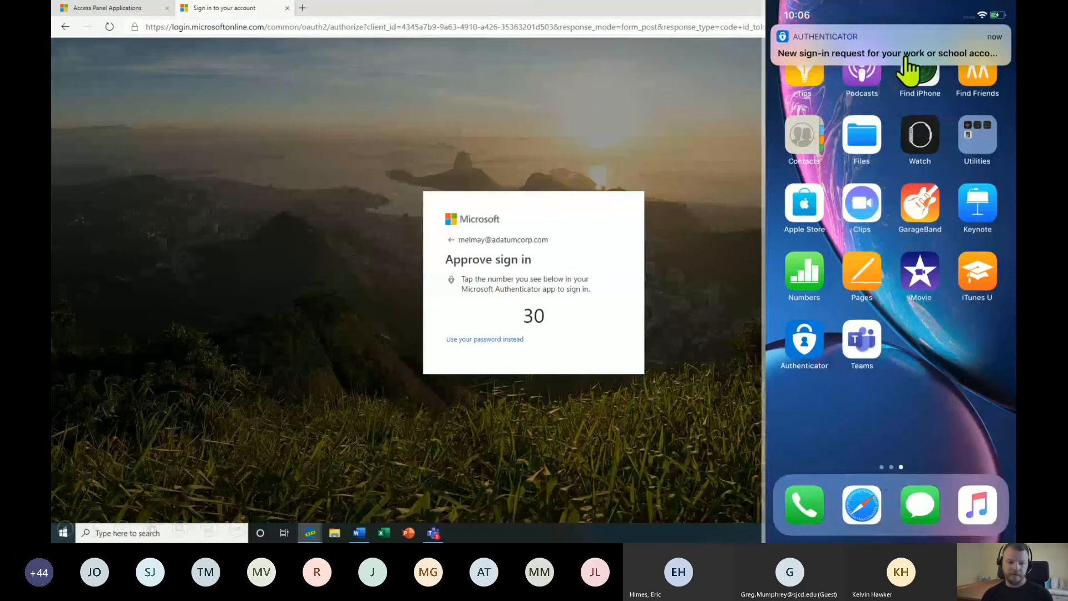
Approve the Concur sign-in in Authenticator by choosing the matching number 30.
{"action": "left_click", "coordinate": [862, 51]}
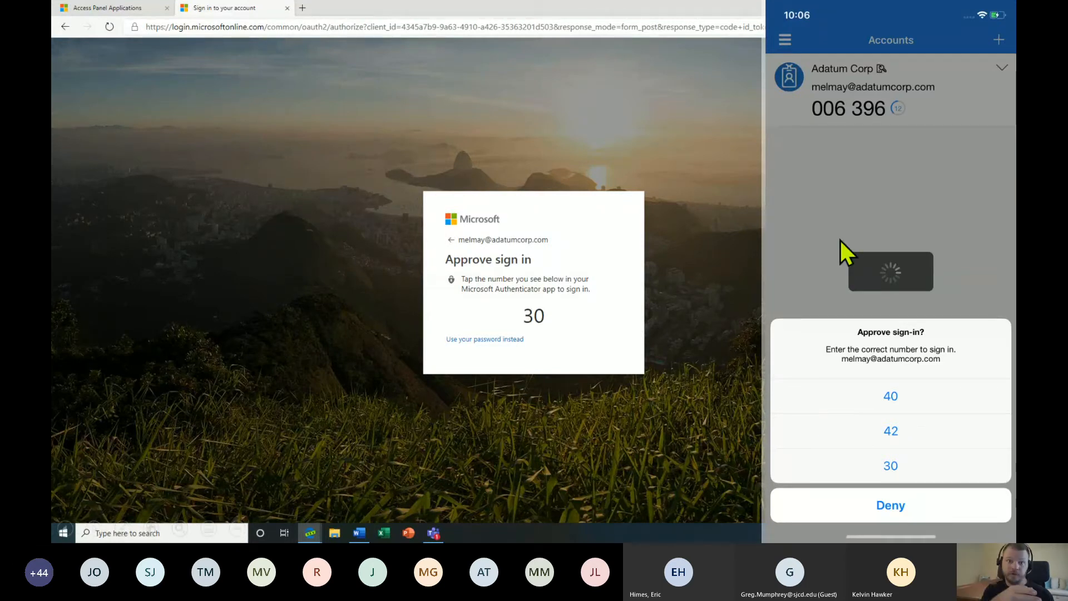
{"action": "left_click", "coordinate": [890, 466]}
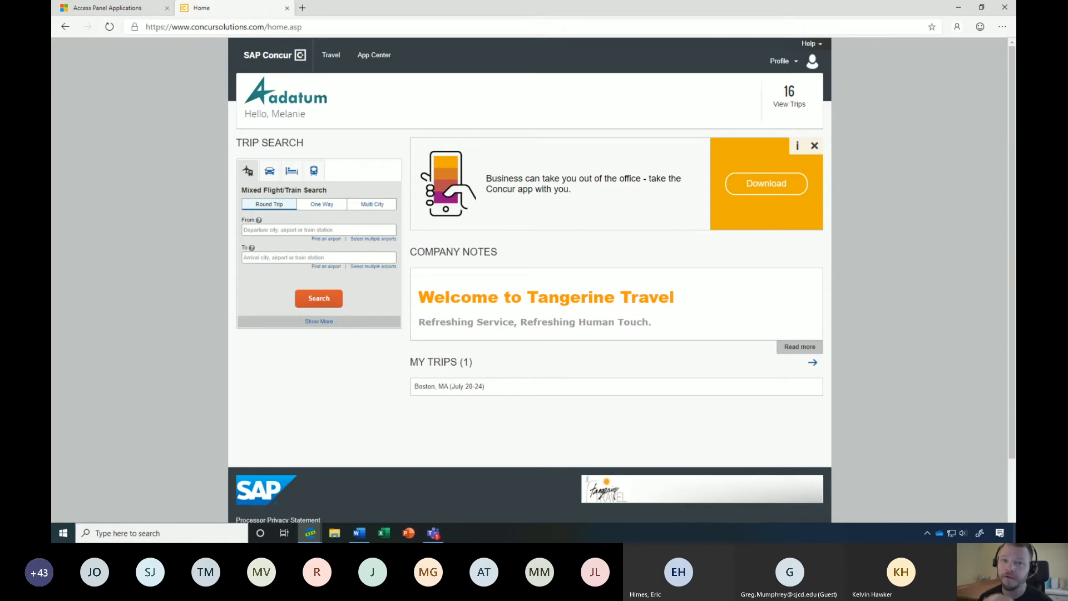
Send a message with a credit card number in Teams chat and see it blocked.
{"action": "left_click", "coordinate": [876, 249]}
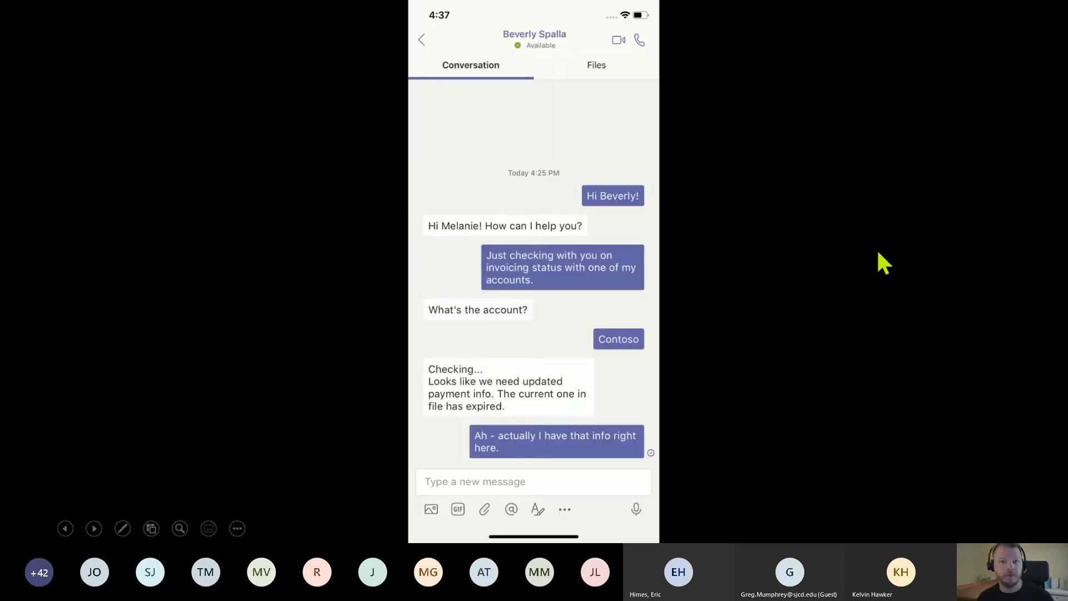
{"action": "left_click", "coordinate": [553, 488]}
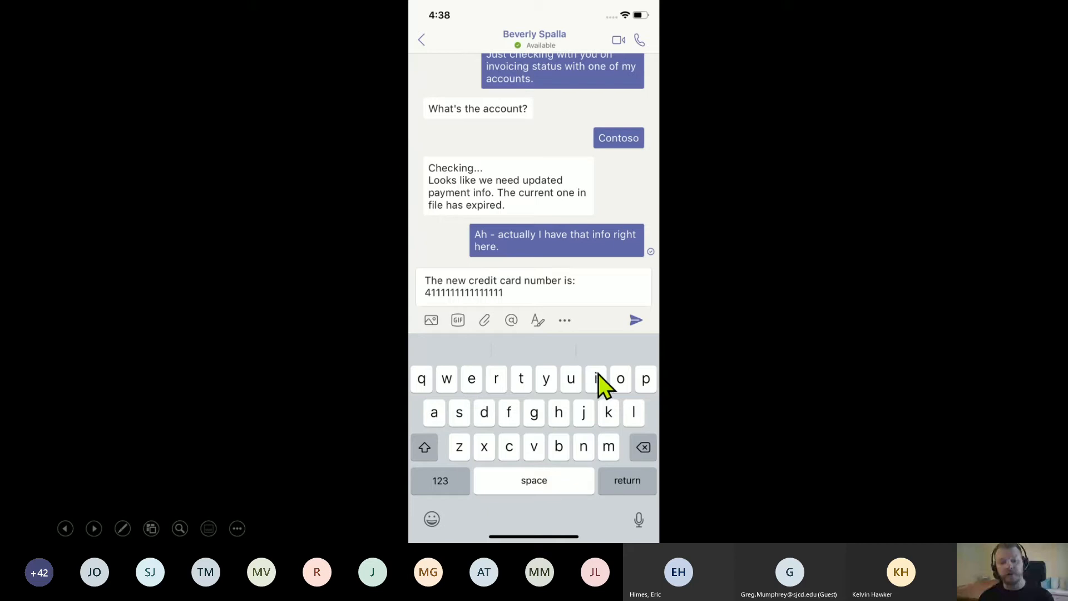
{"action": "left_click", "coordinate": [727, 355]}
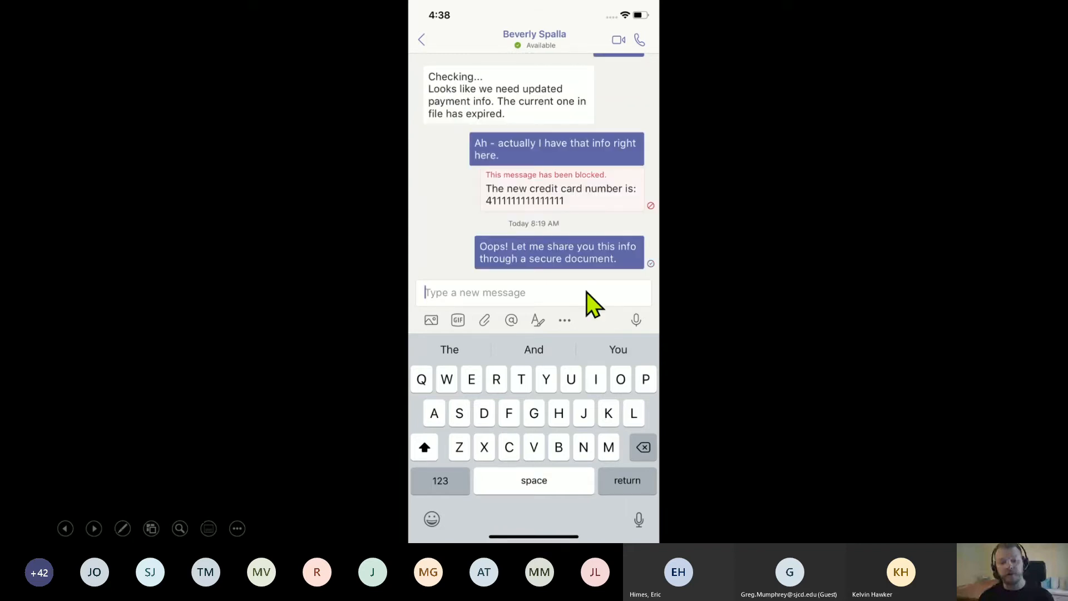
{"action": "left_click", "coordinate": [722, 290]}
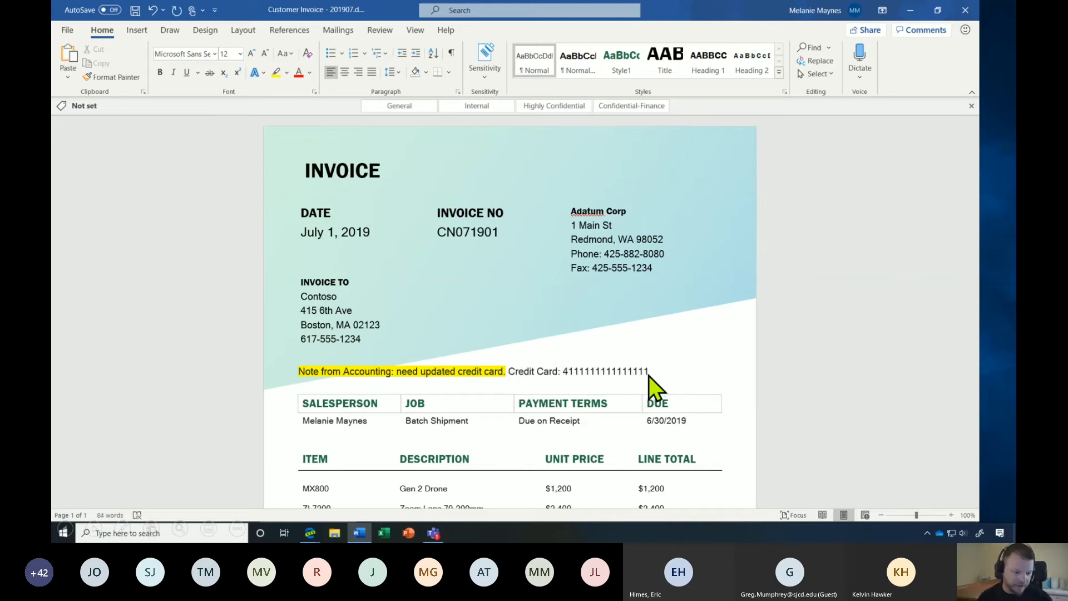
Save Contoso Invoice - 201907.docx and confirm its Confidential-Finance label on the Info page.
{"action": "left_click", "coordinate": [135, 10]}
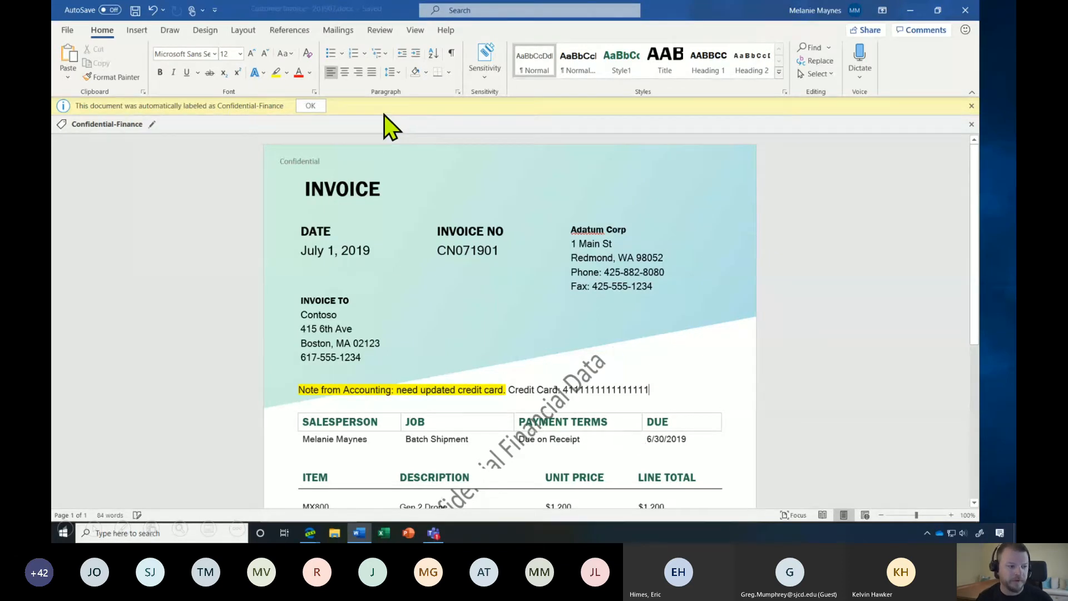
{"action": "left_click", "coordinate": [67, 31]}
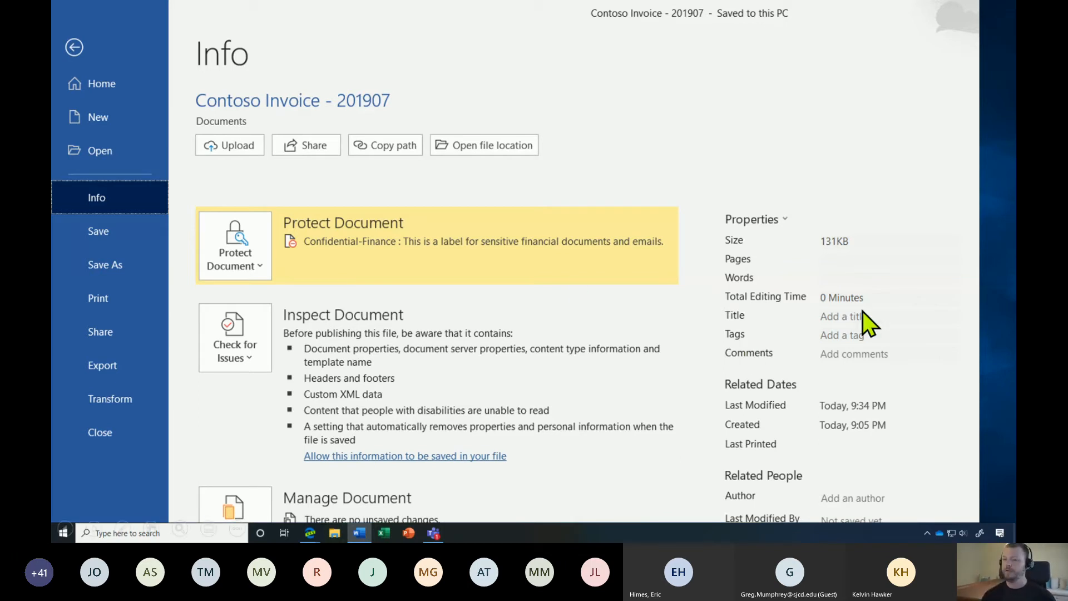
{"action": "left_click", "coordinate": [335, 534]}
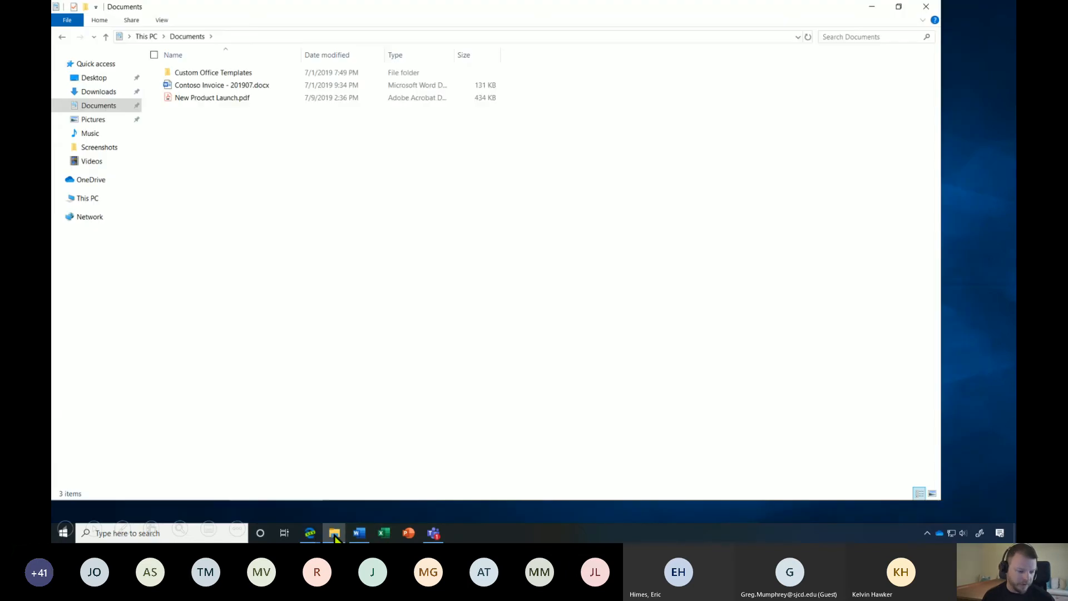
Classify New Product Launch.pdf as Highly Confidential with Azure Information Protection, then open it.
{"action": "right_click", "coordinate": [215, 98]}
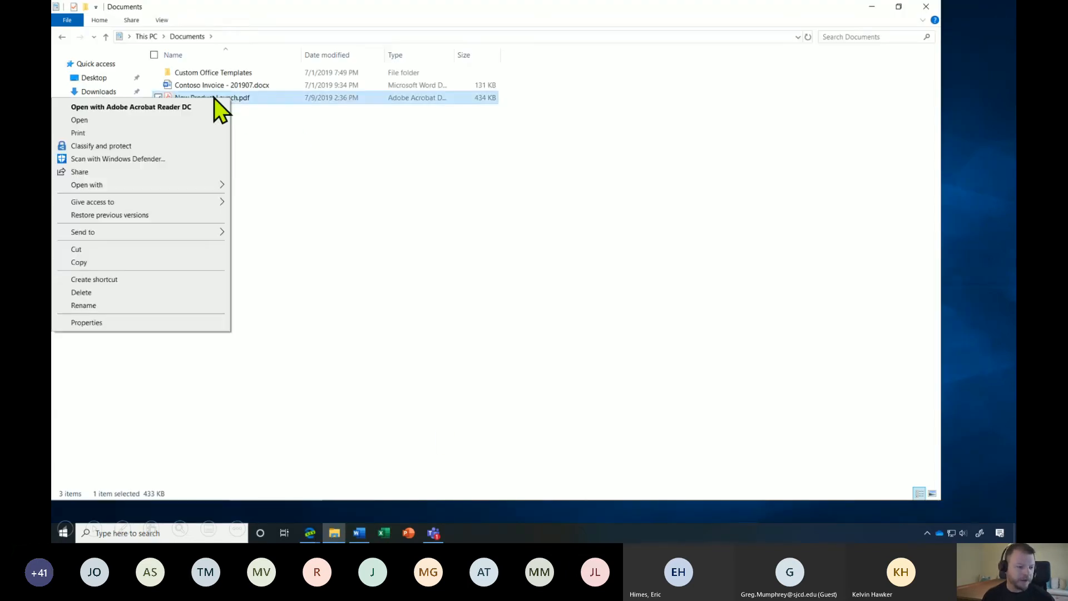
{"action": "left_click", "coordinate": [117, 147]}
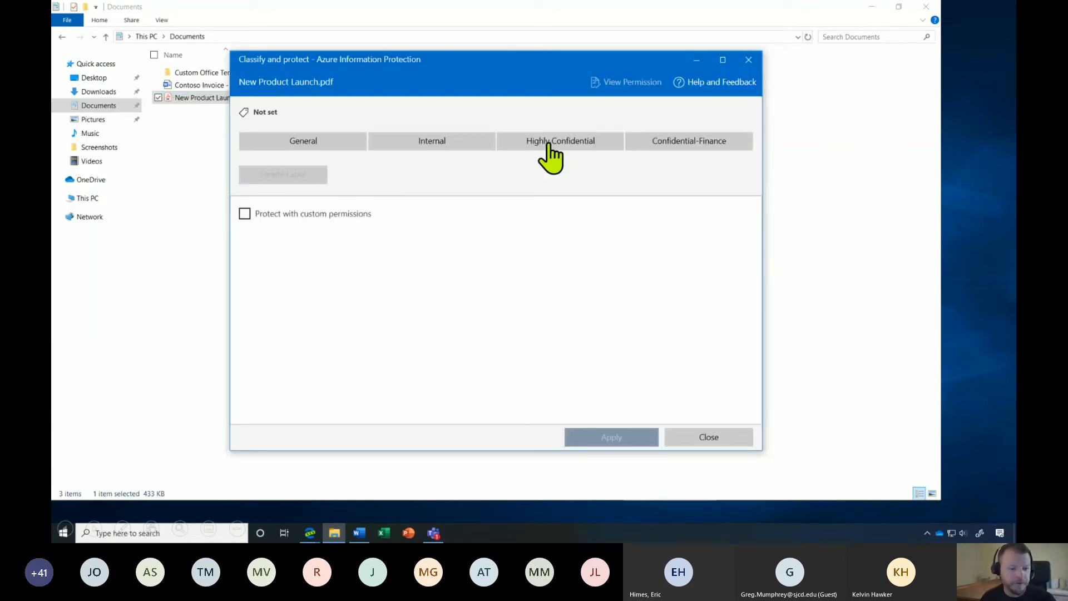
{"action": "left_click", "coordinate": [549, 146]}
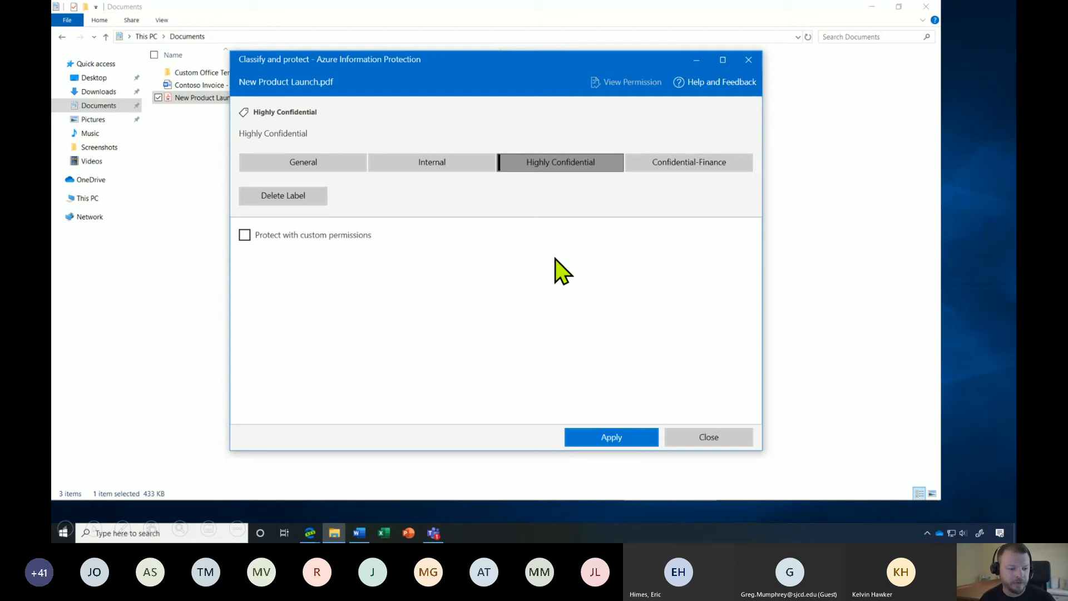
{"action": "left_click", "coordinate": [609, 438]}
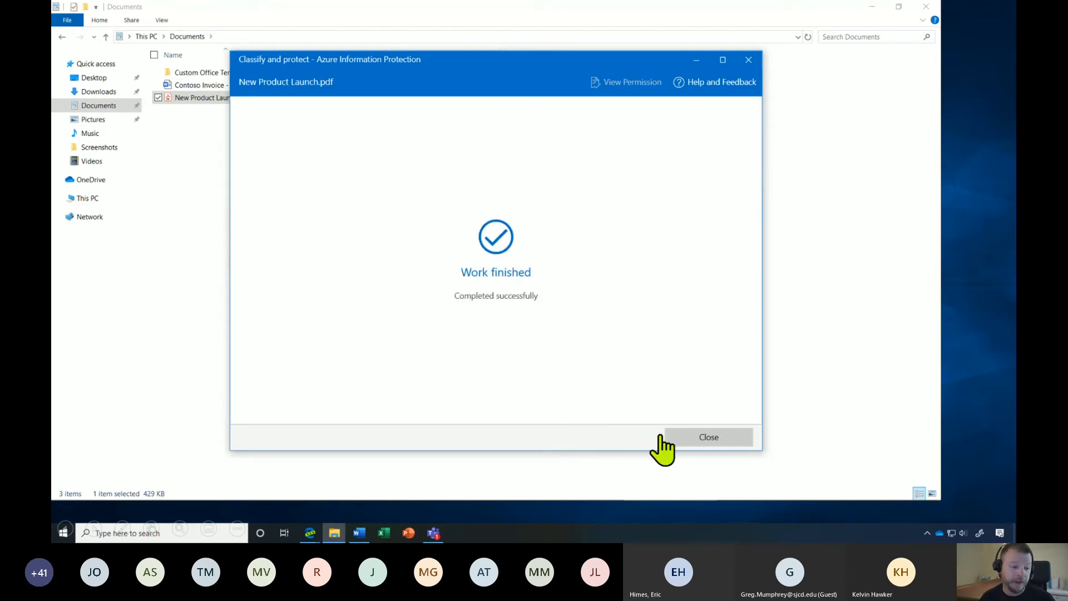
{"action": "left_click", "coordinate": [714, 437]}
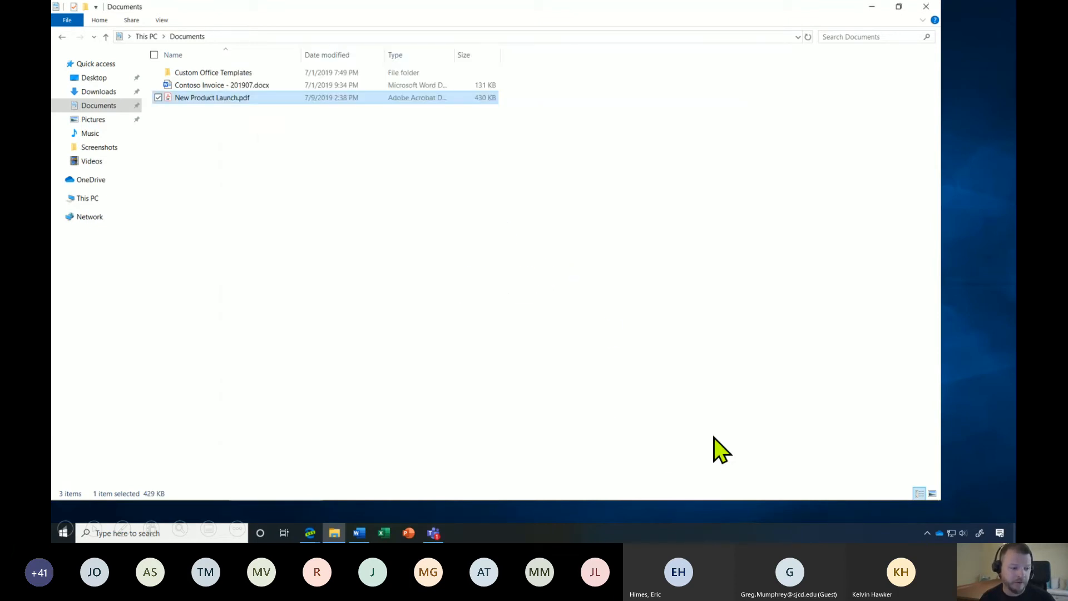
{"action": "double_click", "coordinate": [228, 99]}
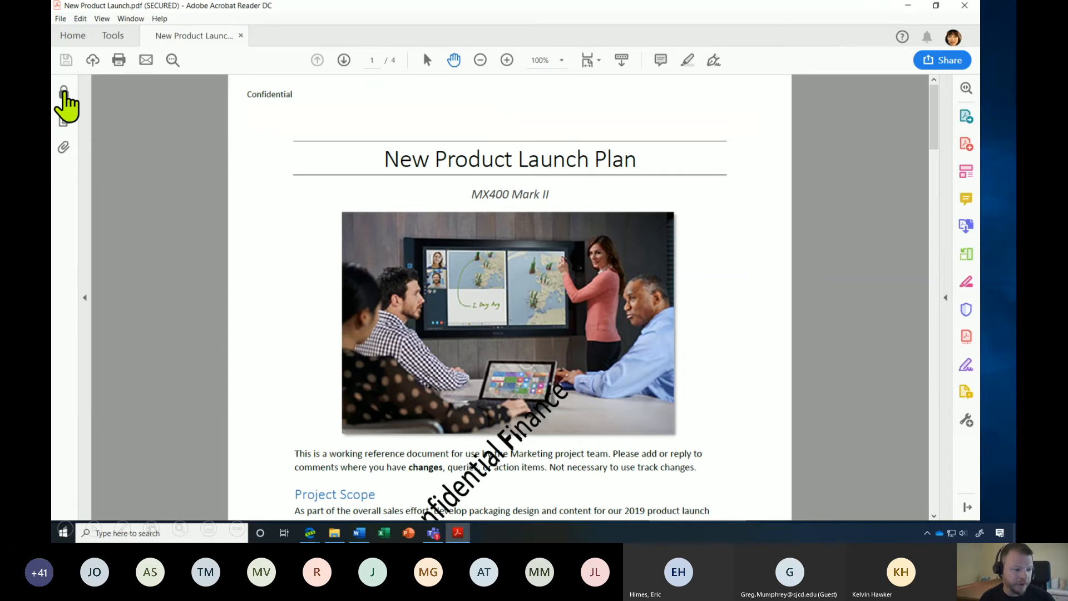
Review the PDF's permission details: Azure Information Protection, no document assembly or page extraction.
{"action": "left_click", "coordinate": [61, 93]}
{"action": "left_click", "coordinate": [123, 154]}
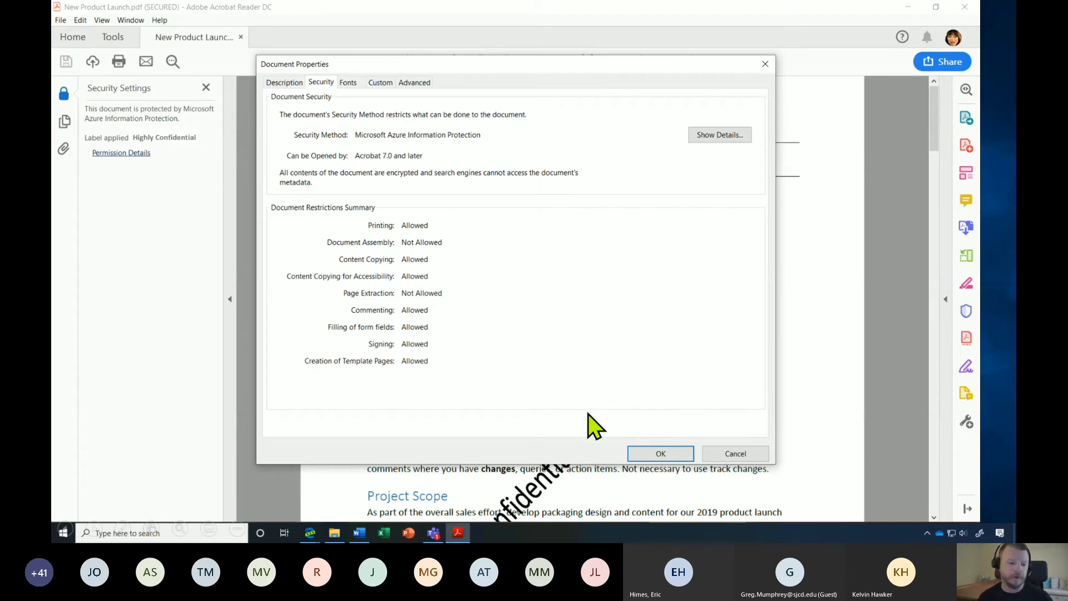
{"action": "left_click", "coordinate": [619, 233]}
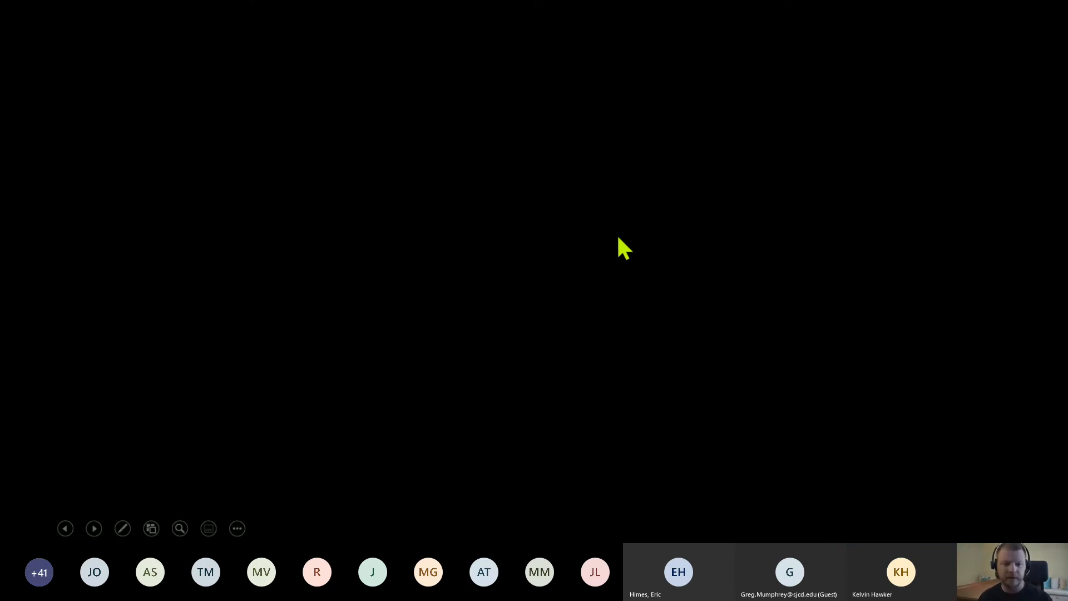
End the PowerPoint slide show and minimize the presentation to reveal the desktop.
{"action": "left_click", "coordinate": [628, 243]}
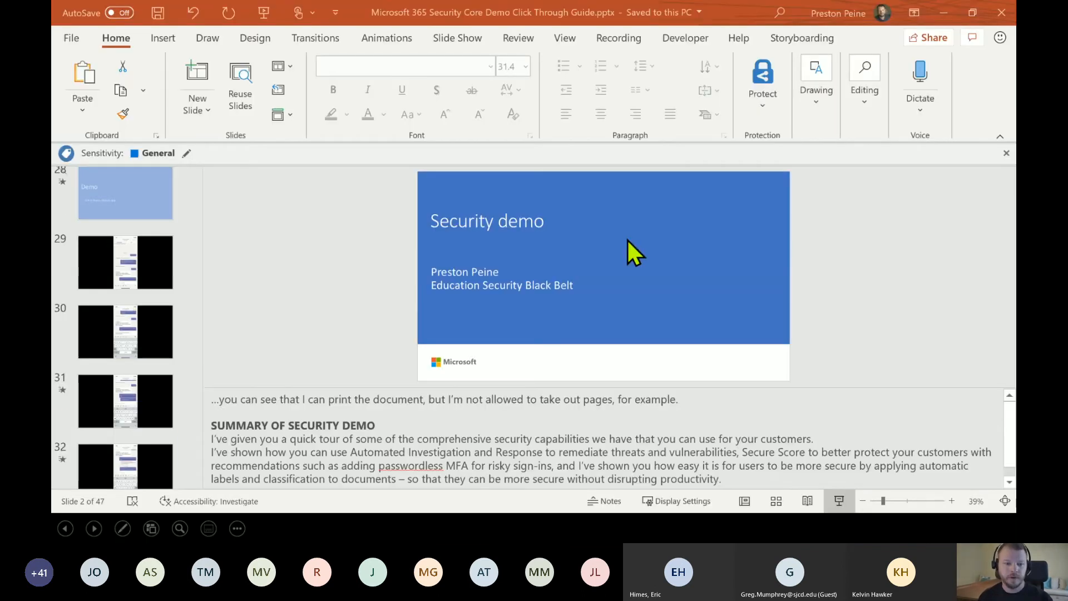
{"action": "left_click", "coordinate": [940, 9]}
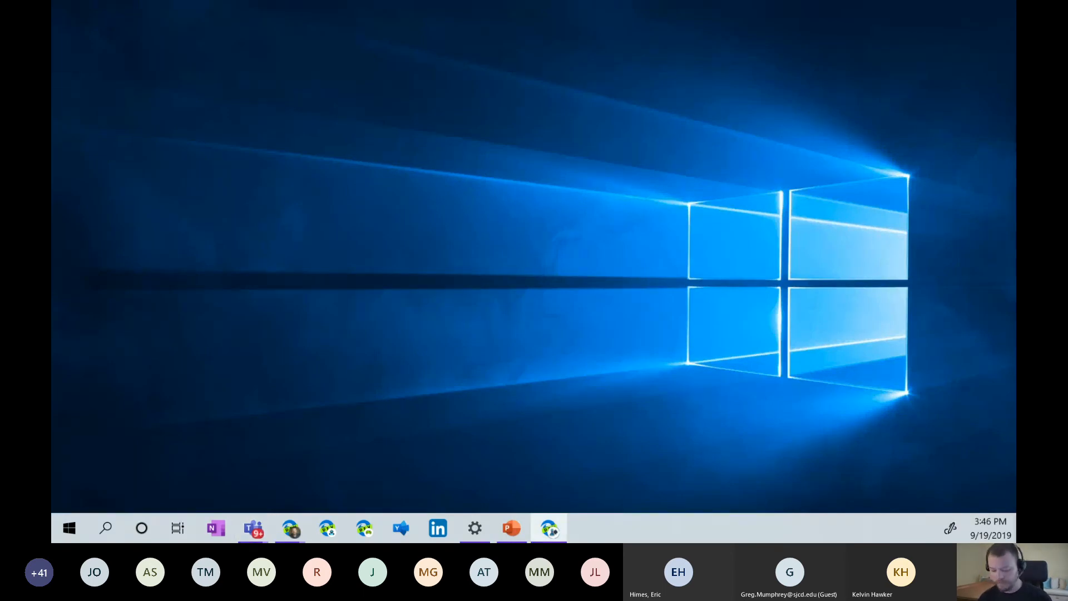
Snap the Edge window into place, close the Teams tab, and switch to the security Alerts page.
{"action": "key", "text": "super+shift+Left"}
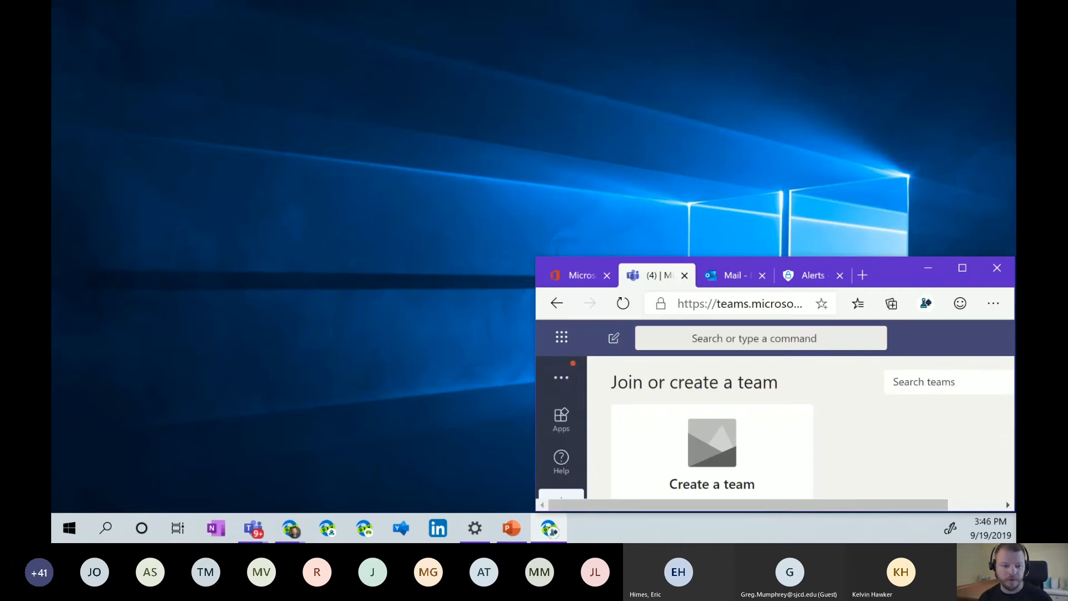
{"action": "key", "text": "super+Left"}
{"action": "key", "text": "super+Up"}
{"action": "key", "text": "super+Up"}
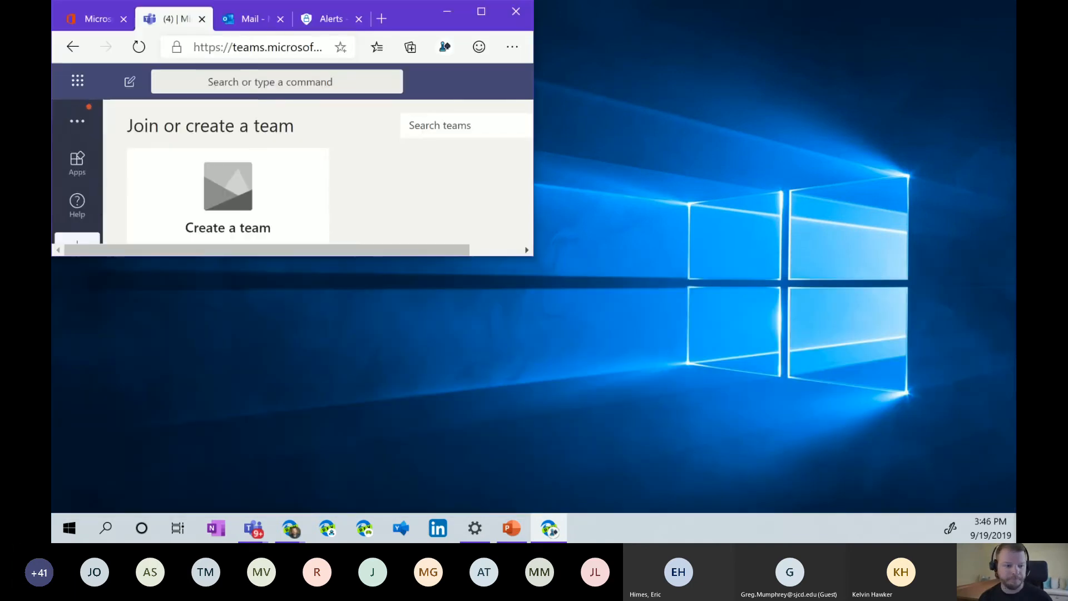
{"action": "key", "text": "super+Up"}
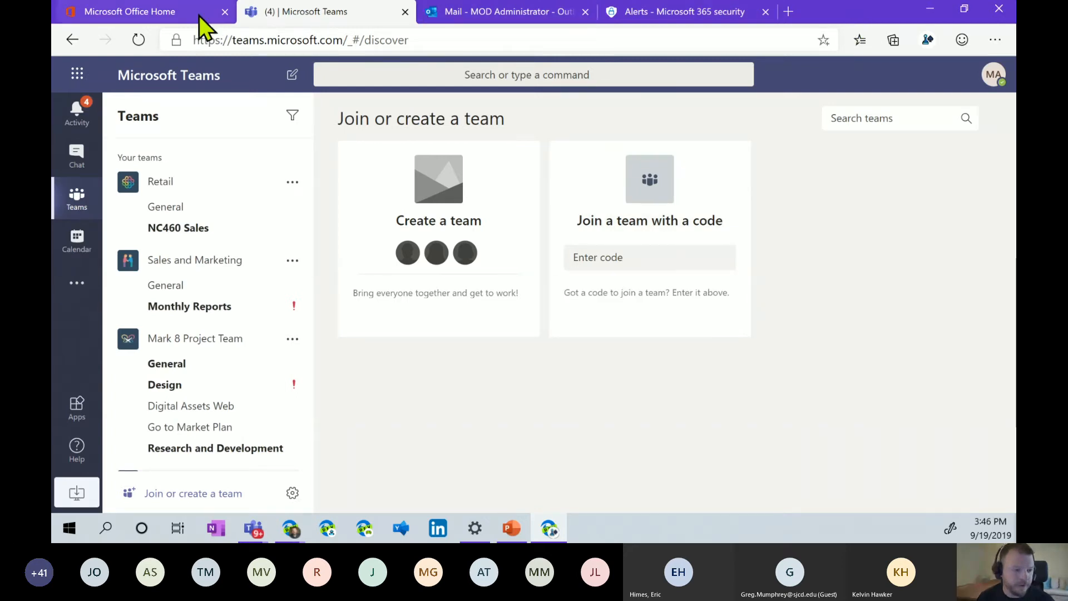
{"action": "left_click", "coordinate": [405, 13]}
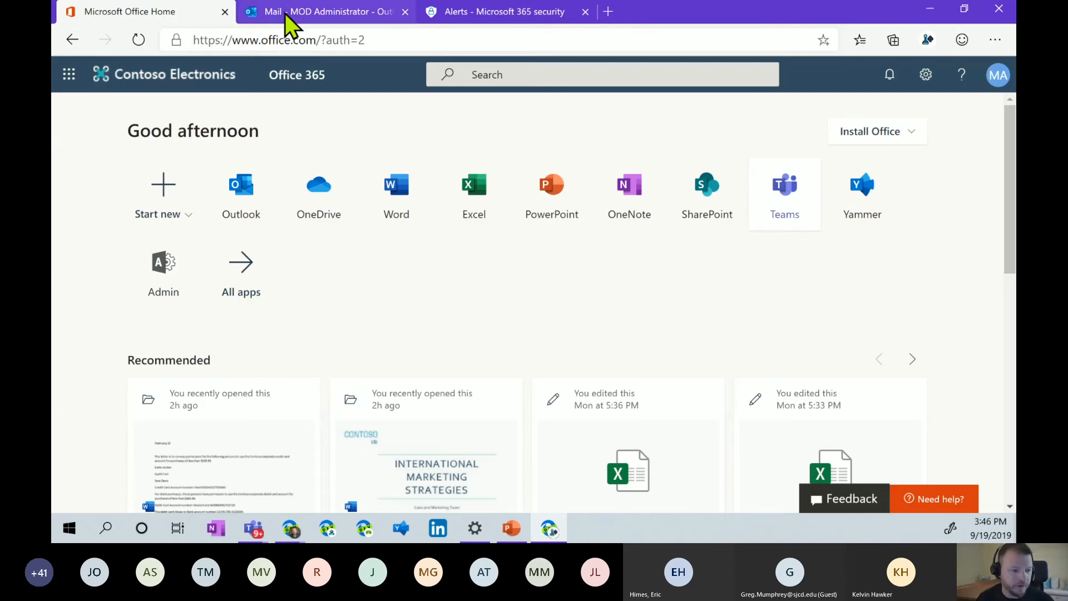
{"action": "left_click", "coordinate": [533, 15]}
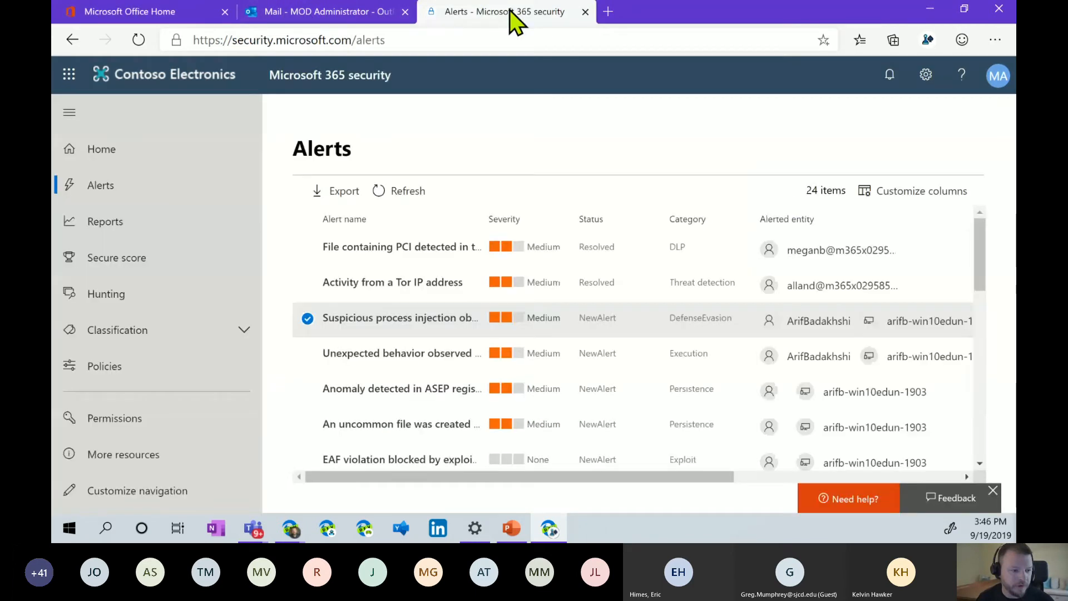
In a new tab, visit security.microsoft.com, then switch the address to compliance.microsoft.com.
{"action": "left_click", "coordinate": [609, 11]}
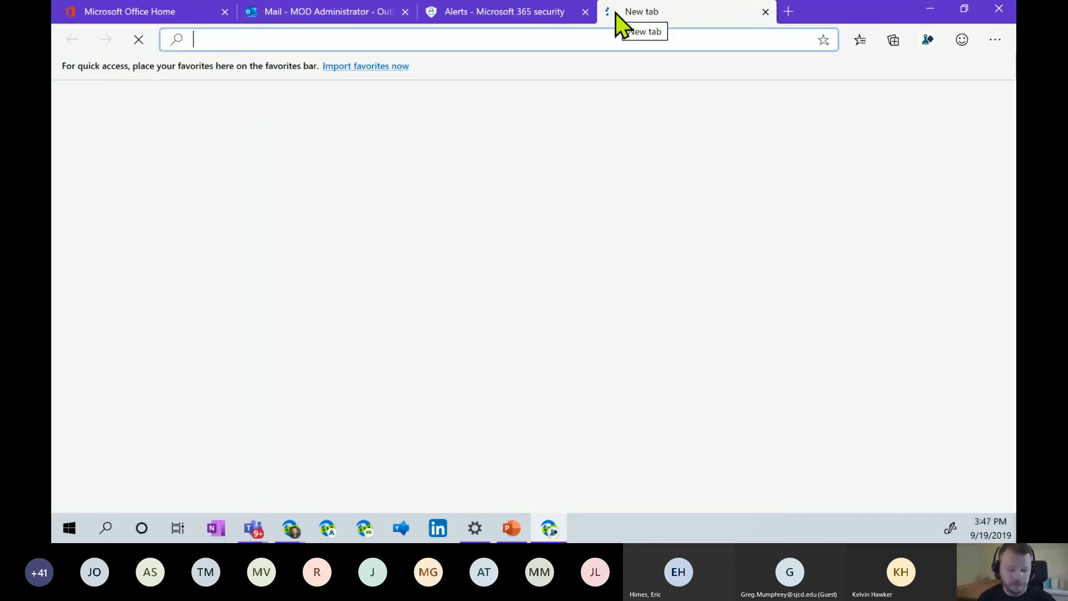
{"action": "type", "text": "s"}
{"action": "key", "text": "Return"}
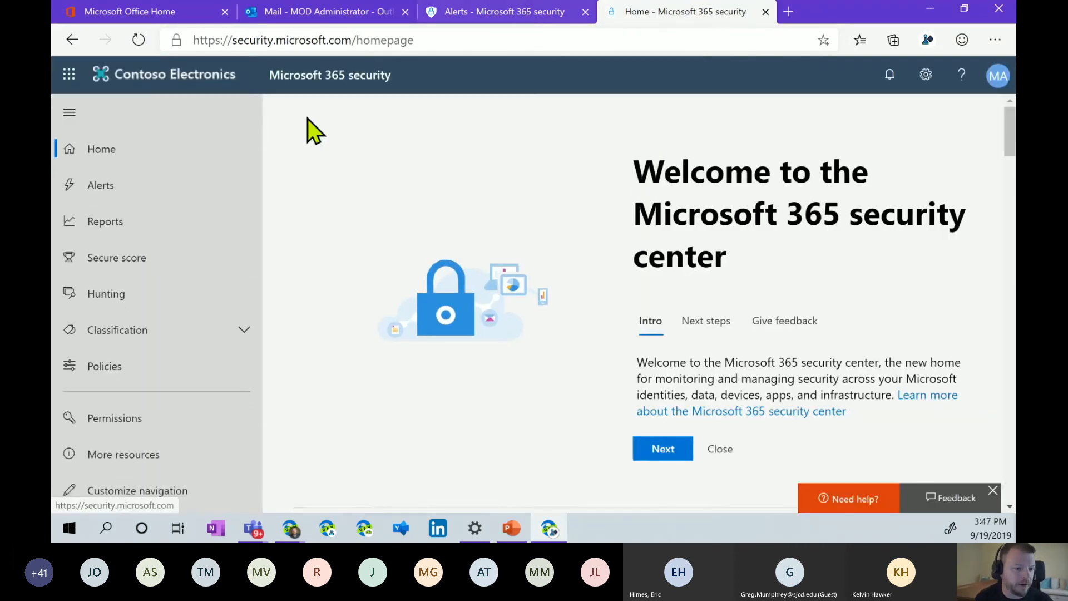
{"action": "left_click", "coordinate": [337, 40]}
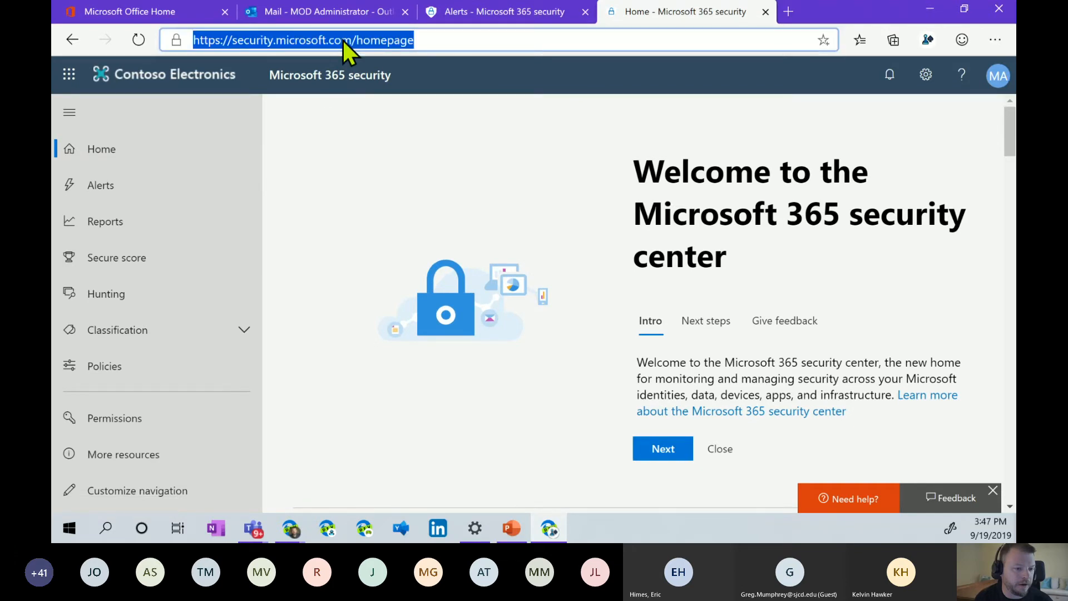
{"action": "type", "text": "comp"}
{"action": "key", "text": "Return"}
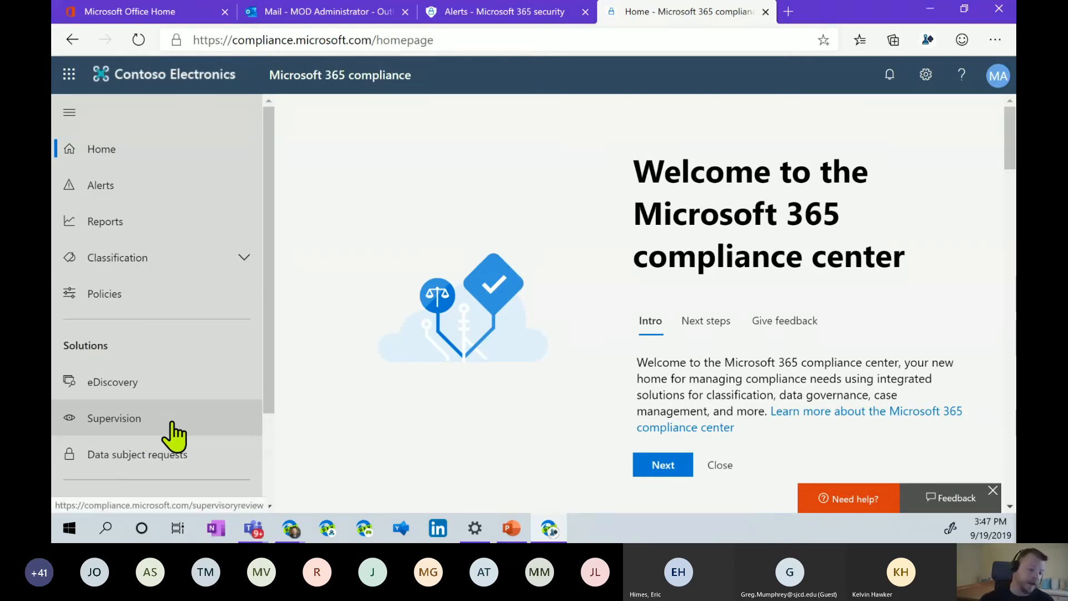
On the Supervision page, dismiss the client error and show the MSOH Internal Anti-Bullying policy details.
{"action": "left_click", "coordinate": [136, 429]}
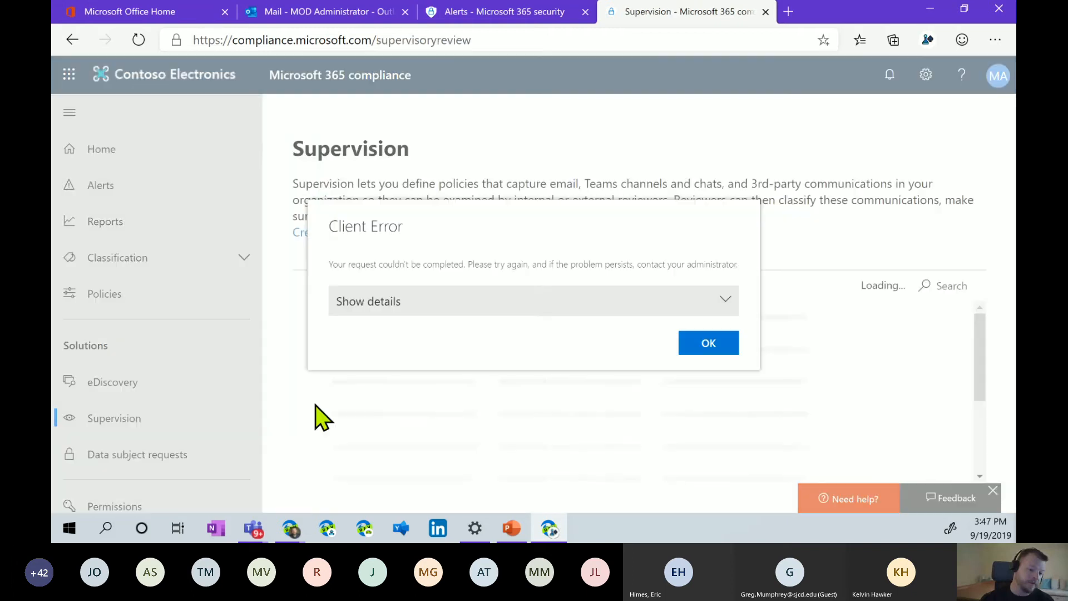
{"action": "left_click", "coordinate": [728, 342]}
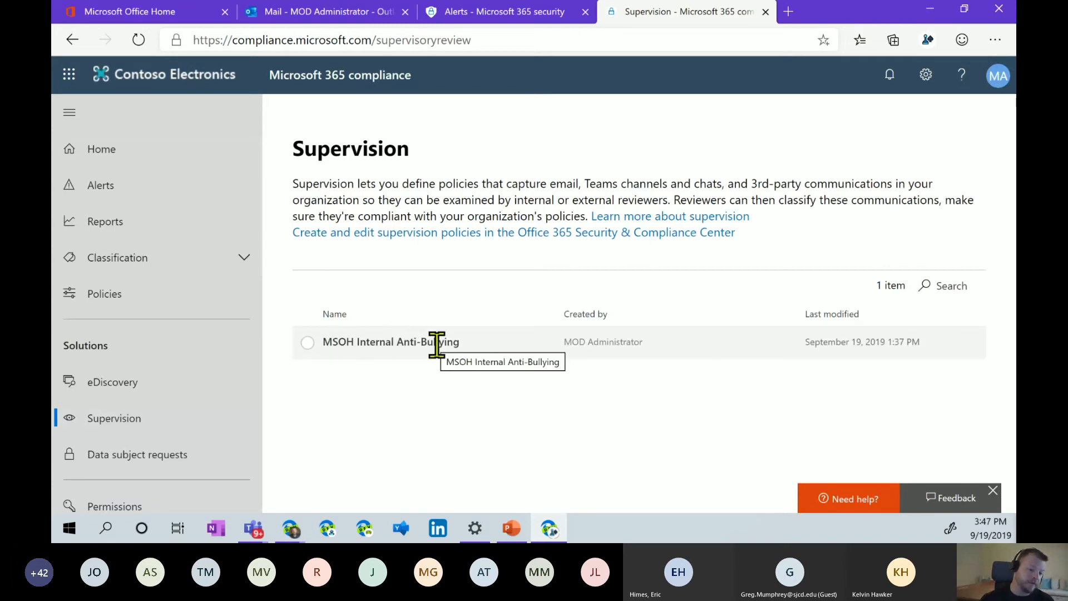
{"action": "left_click", "coordinate": [348, 343]}
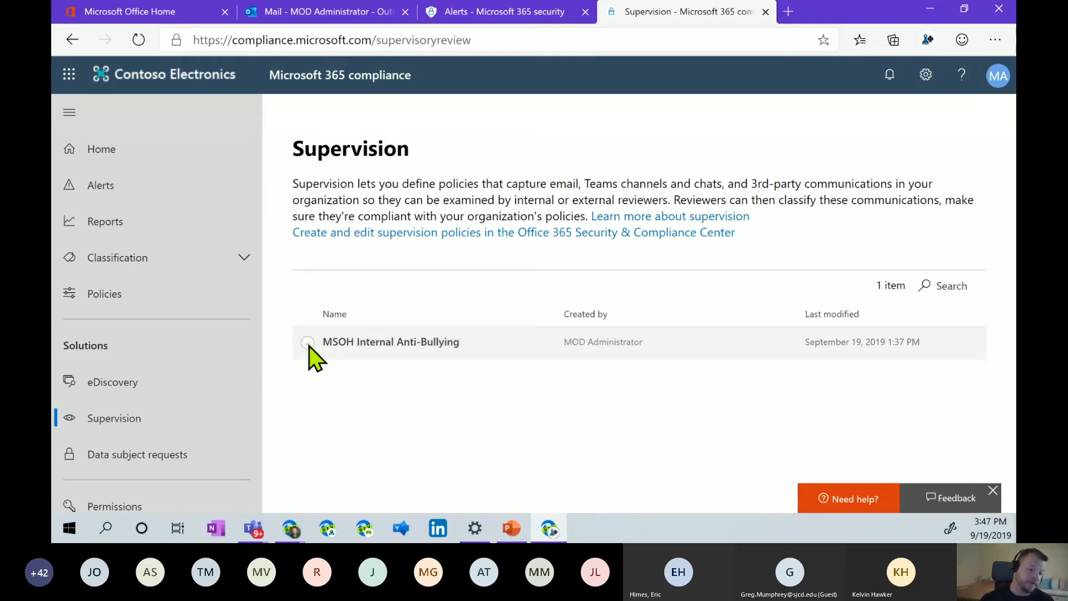
{"action": "left_click", "coordinate": [333, 344]}
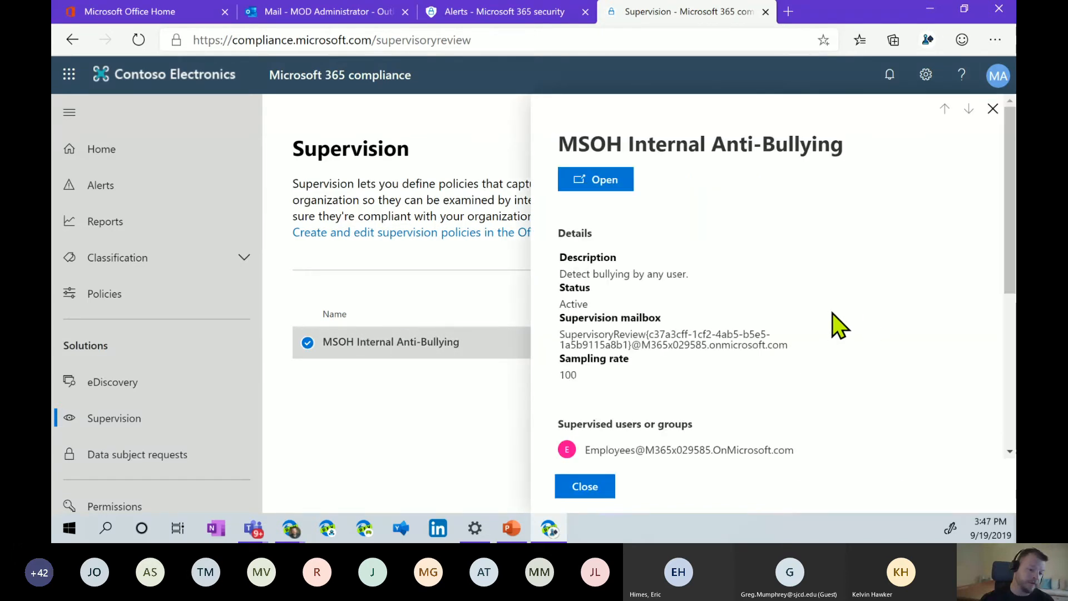
Review the anti-bullying policy's description and its sampling rate of 100.
{"action": "scroll", "coordinate": [838, 325], "scroll_direction": "down", "scroll_amount": 1}
{"action": "scroll", "coordinate": [838, 325], "scroll_direction": "down", "scroll_amount": 2}
{"action": "scroll", "coordinate": [839, 322], "scroll_direction": "up", "scroll_amount": 3}
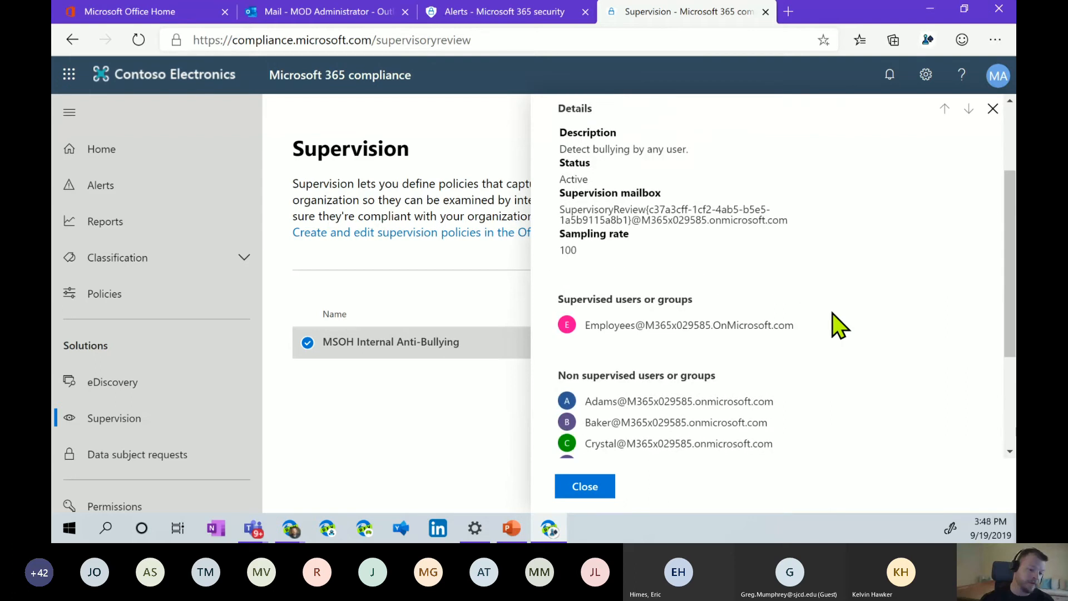
{"action": "left_click_drag", "start_coordinate": [565, 273], "coordinate": [741, 286]}
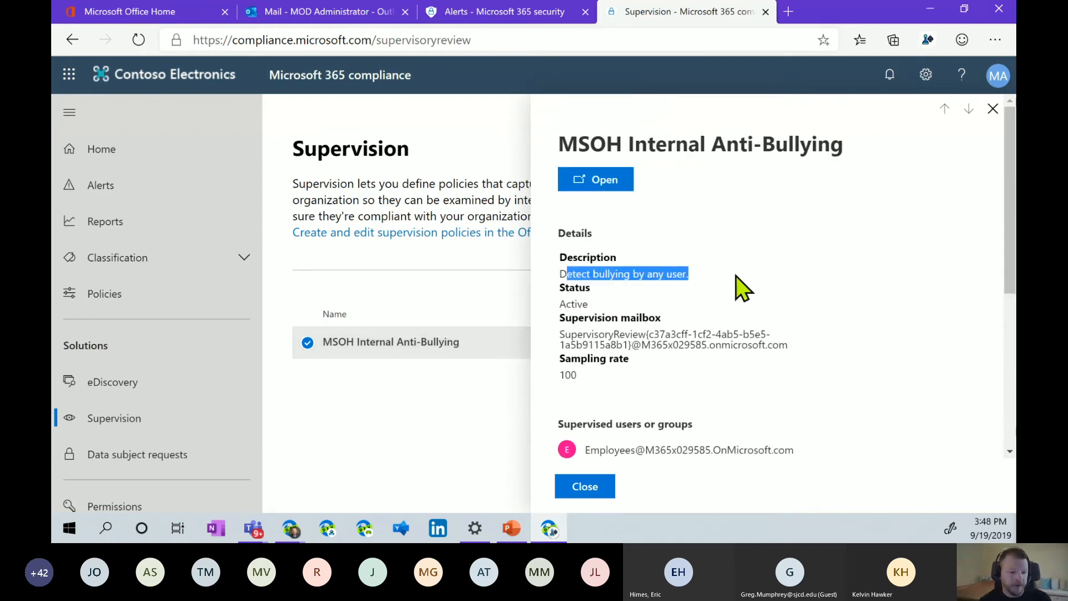
{"action": "left_click", "coordinate": [667, 270]}
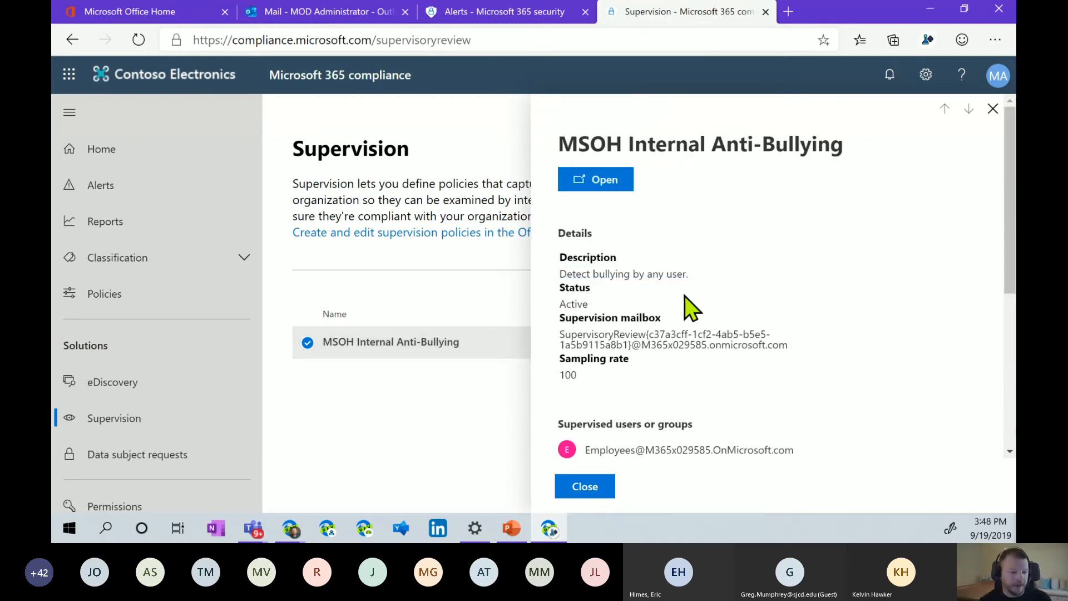
{"action": "scroll", "coordinate": [691, 303], "scroll_direction": "down", "scroll_amount": 2}
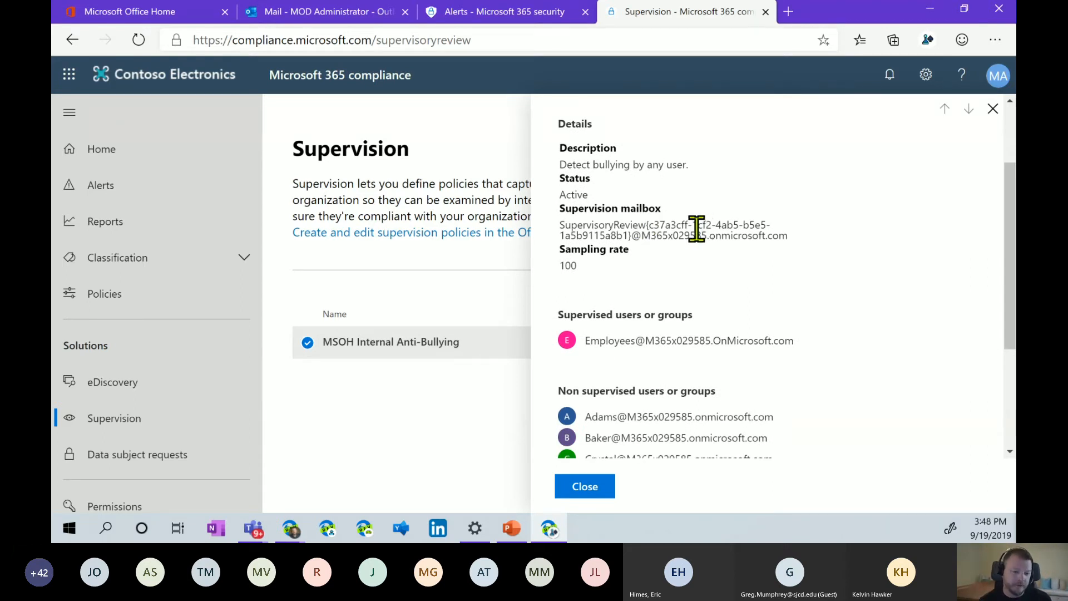
{"action": "mouse_move", "coordinate": [583, 264]}
{"action": "left_mouse_down"}
{"action": "mouse_move", "coordinate": [556, 250]}
{"action": "mouse_move", "coordinate": [588, 277]}
{"action": "mouse_move", "coordinate": [563, 250]}
{"action": "mouse_move", "coordinate": [625, 267]}
{"action": "mouse_move", "coordinate": [593, 266]}
{"action": "left_mouse_up"}
{"action": "left_click", "coordinate": [583, 265]}
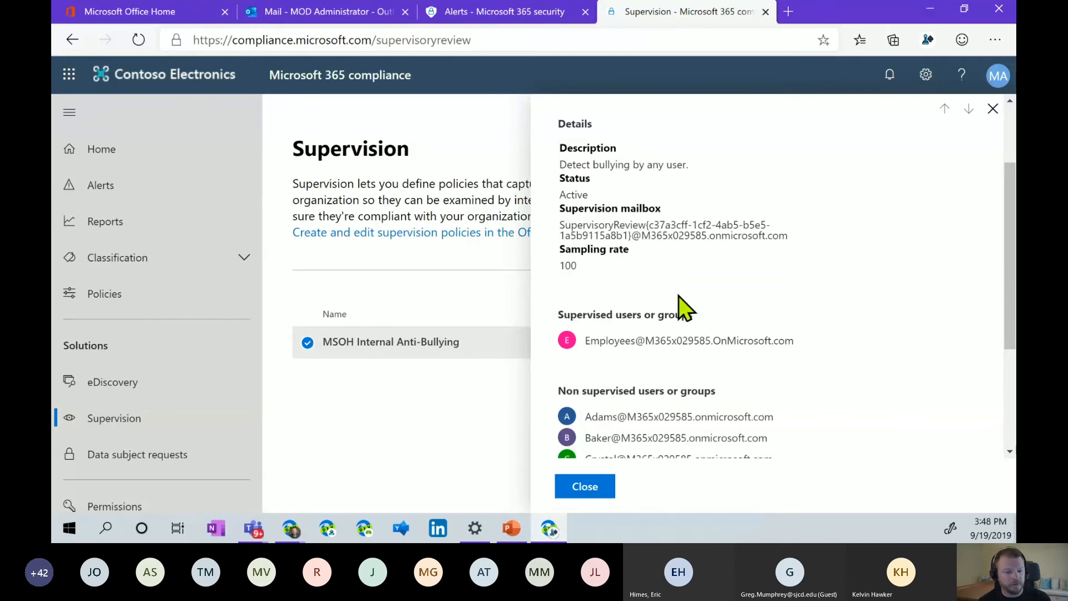
Review the supervised Employees group and the six non-supervised users, then close the details panel.
{"action": "scroll", "coordinate": [678, 294], "scroll_direction": "down", "scroll_amount": 1}
{"action": "scroll", "coordinate": [676, 295], "scroll_direction": "down", "scroll_amount": 1}
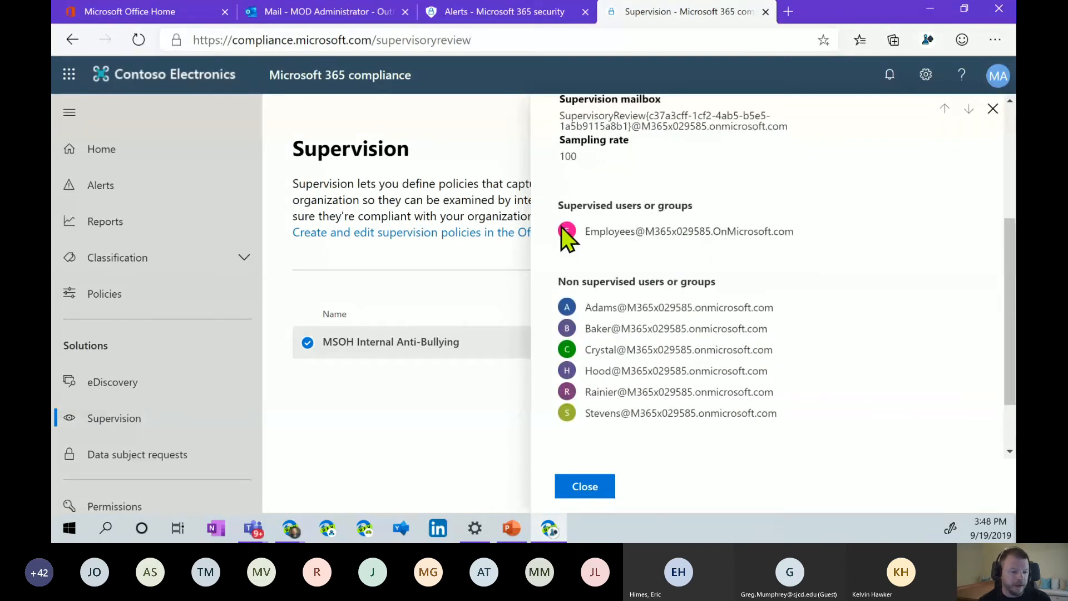
{"action": "left_click_drag", "start_coordinate": [586, 230], "coordinate": [646, 228]}
{"action": "left_click", "coordinate": [816, 227]}
{"action": "triple_click", "coordinate": [806, 231]}
{"action": "left_click", "coordinate": [809, 234]}
{"action": "left_click_drag", "start_coordinate": [792, 415], "coordinate": [576, 302]}
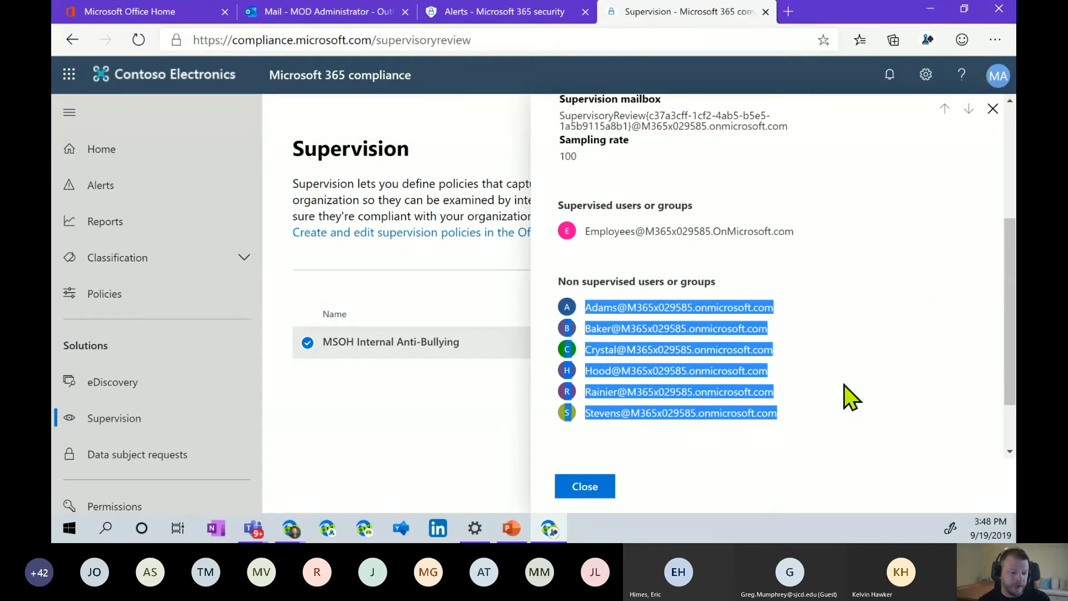
{"action": "left_click", "coordinate": [825, 406]}
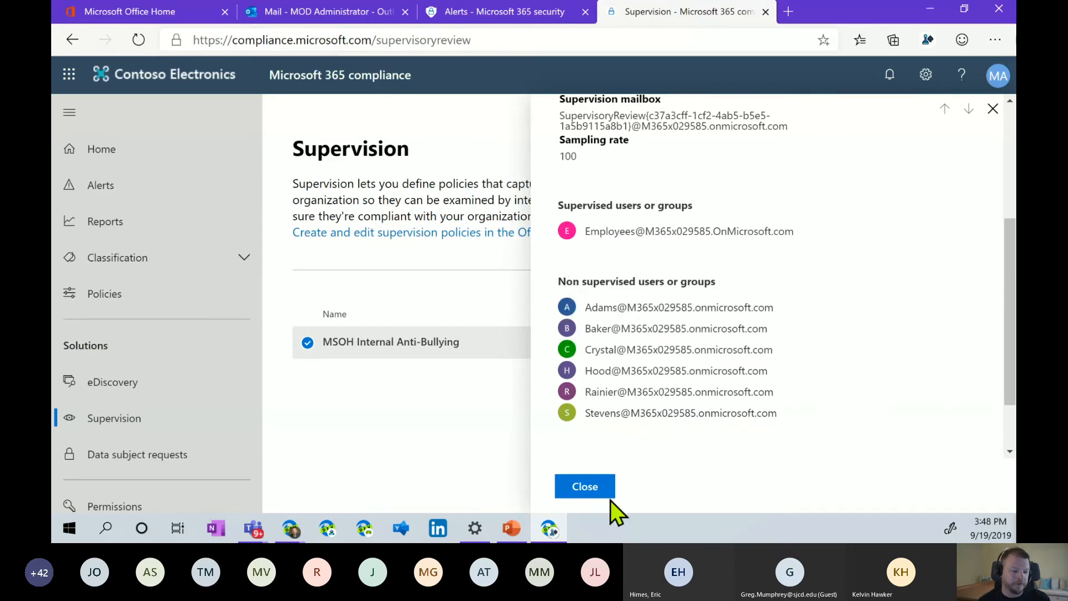
{"action": "left_click", "coordinate": [585, 487]}
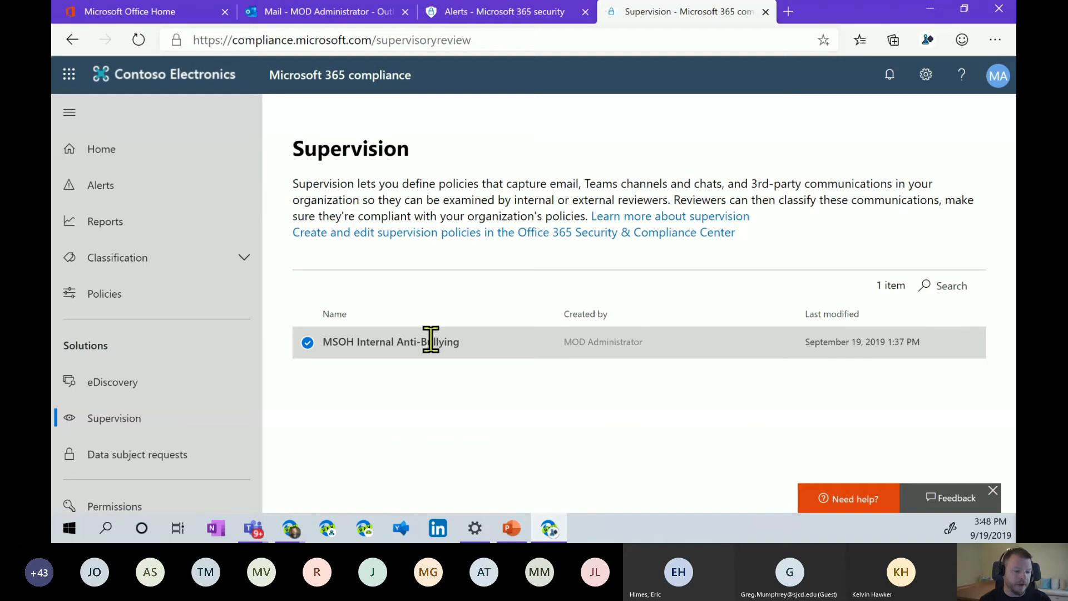
Open the policy's review dashboard and the pending "You suck- sample" message.
{"action": "left_click_drag", "start_coordinate": [337, 343], "coordinate": [322, 344]}
{"action": "left_click", "coordinate": [308, 342]}
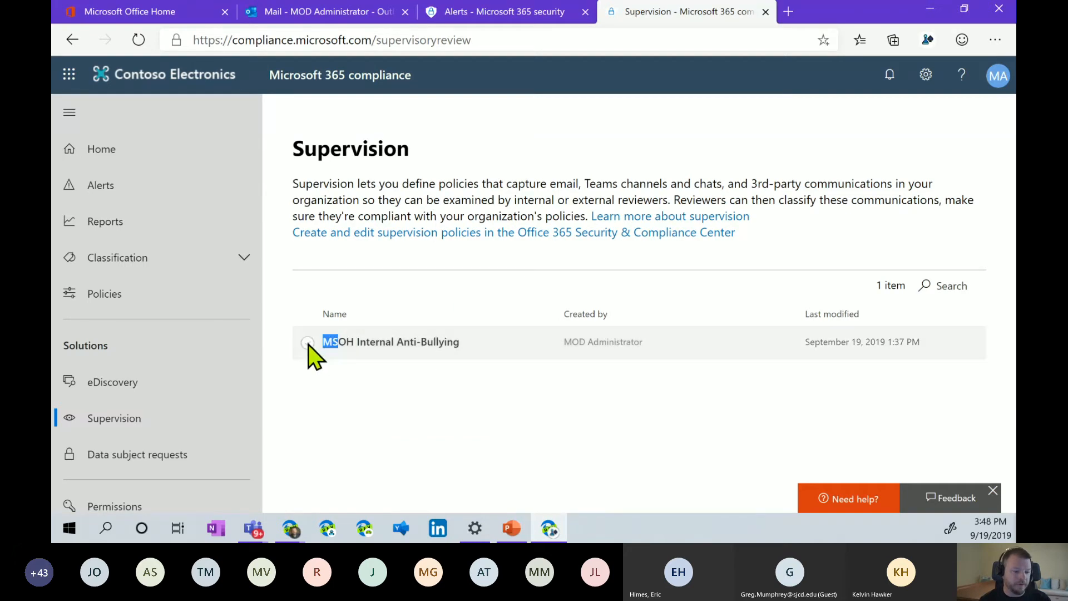
{"action": "left_click", "coordinate": [308, 343]}
{"action": "left_click", "coordinate": [603, 179]}
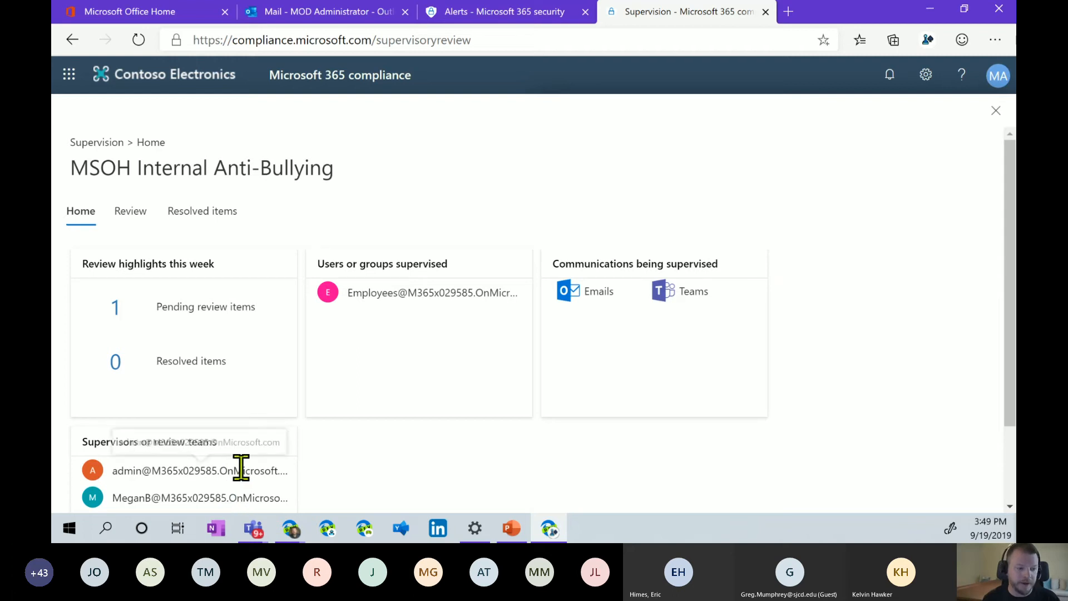
{"action": "left_click_drag", "start_coordinate": [72, 165], "coordinate": [362, 167]}
{"action": "left_click", "coordinate": [357, 171]}
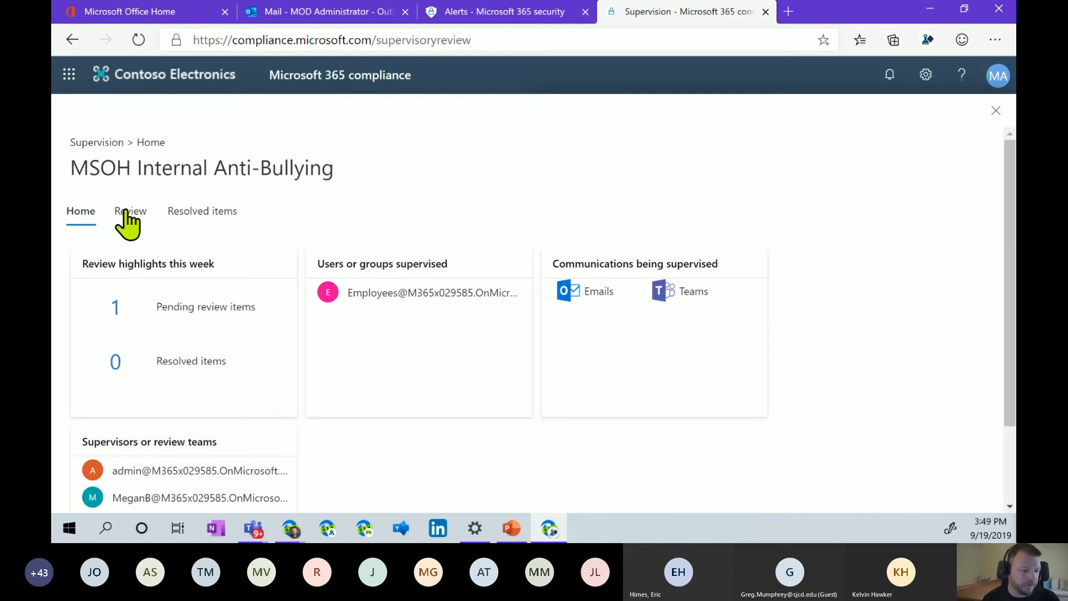
{"action": "left_click", "coordinate": [157, 307]}
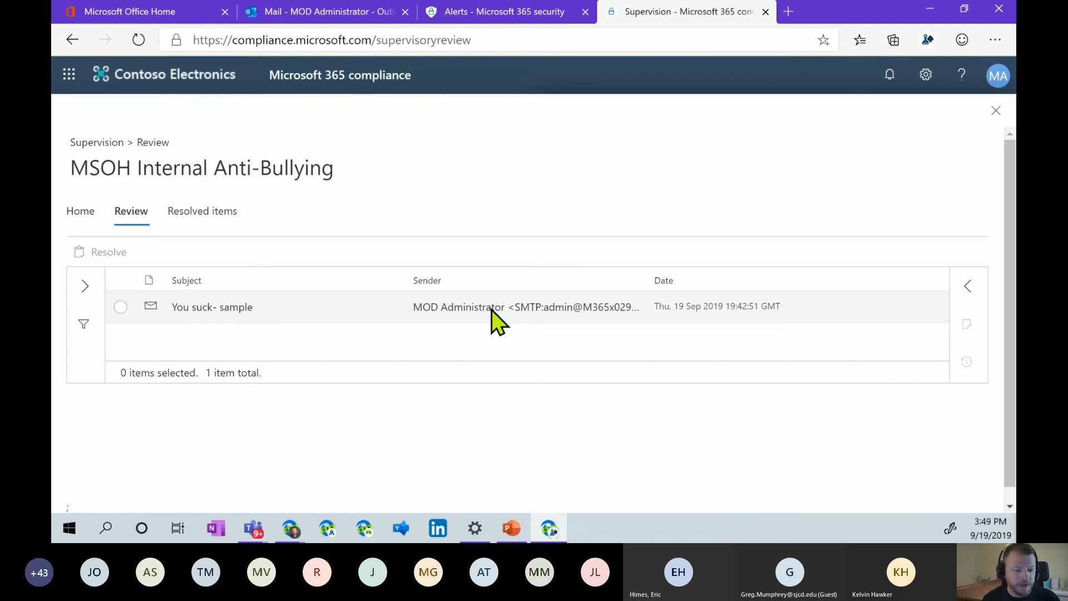
{"action": "left_click", "coordinate": [227, 310]}
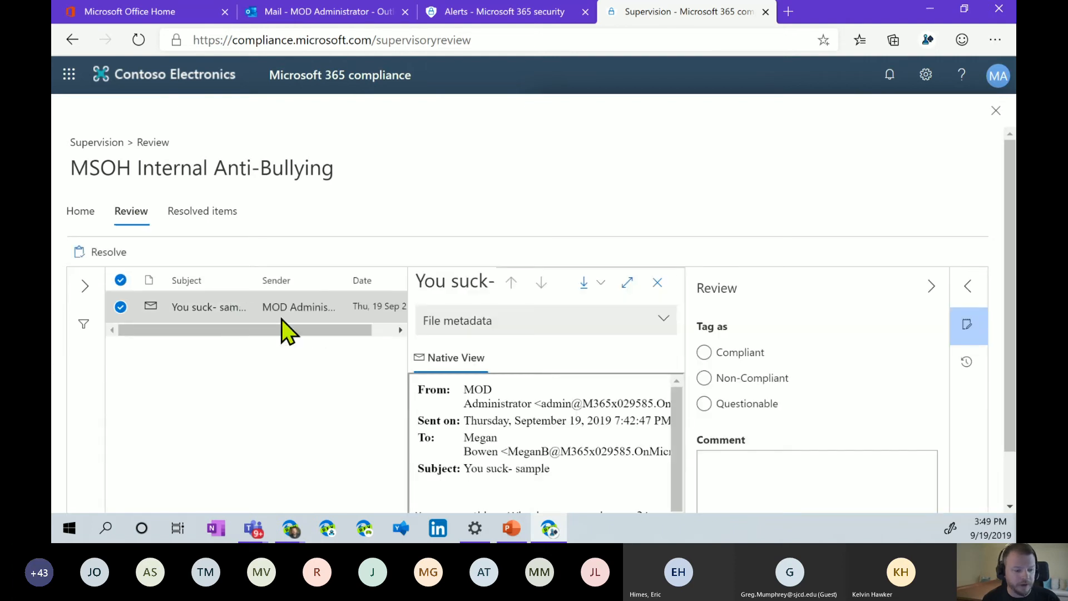
Tag the message Non-Compliant, add a review comment, and save.
{"action": "left_click_drag", "start_coordinate": [679, 415], "coordinate": [675, 468]}
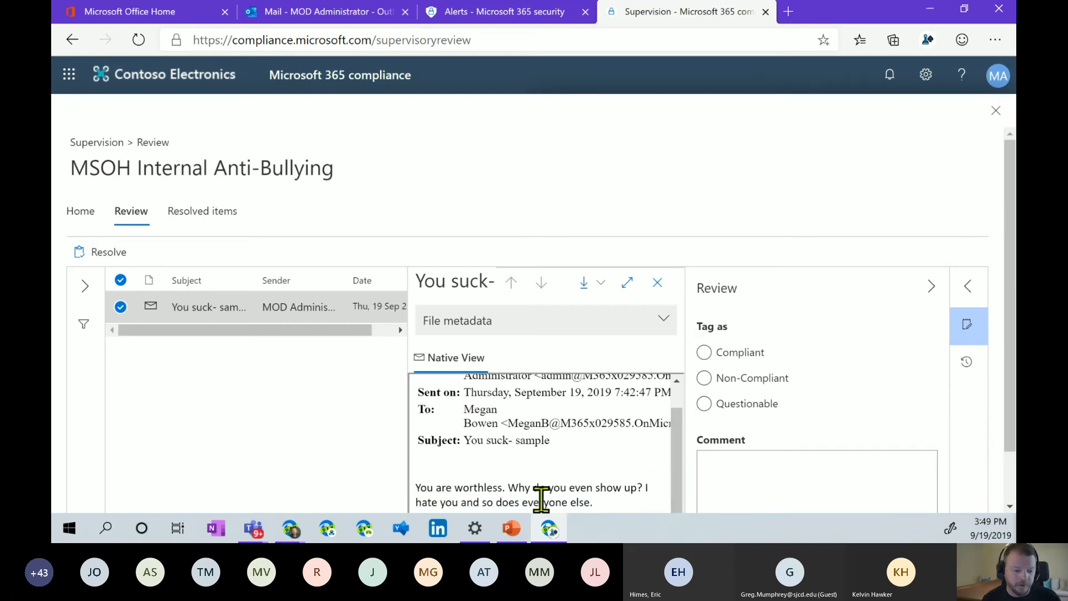
{"action": "left_click_drag", "start_coordinate": [679, 426], "coordinate": [669, 378]}
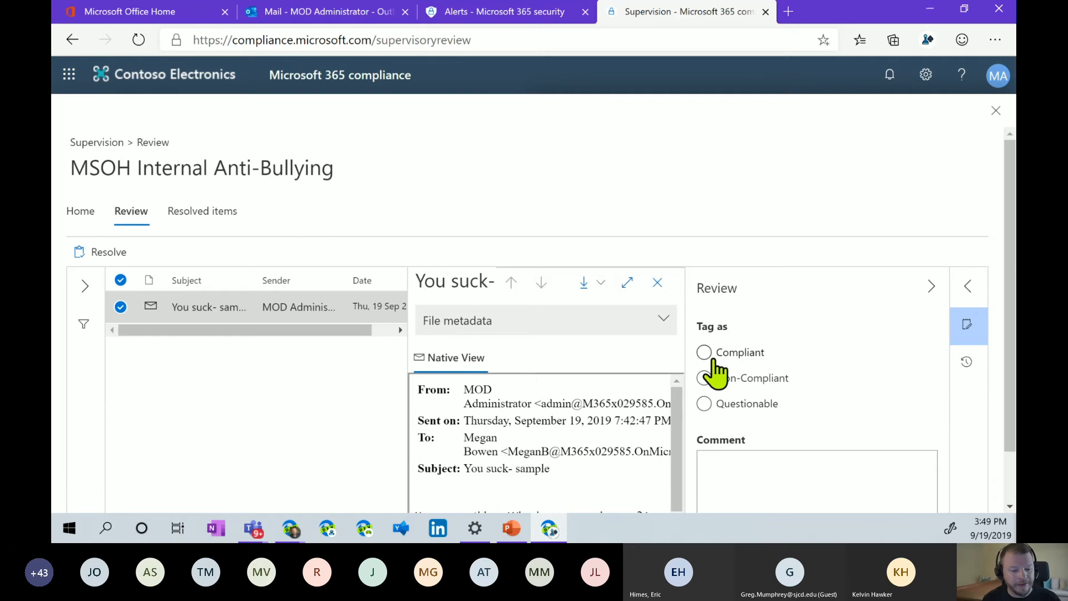
{"action": "scroll", "coordinate": [899, 381], "scroll_direction": "down", "scroll_amount": 1}
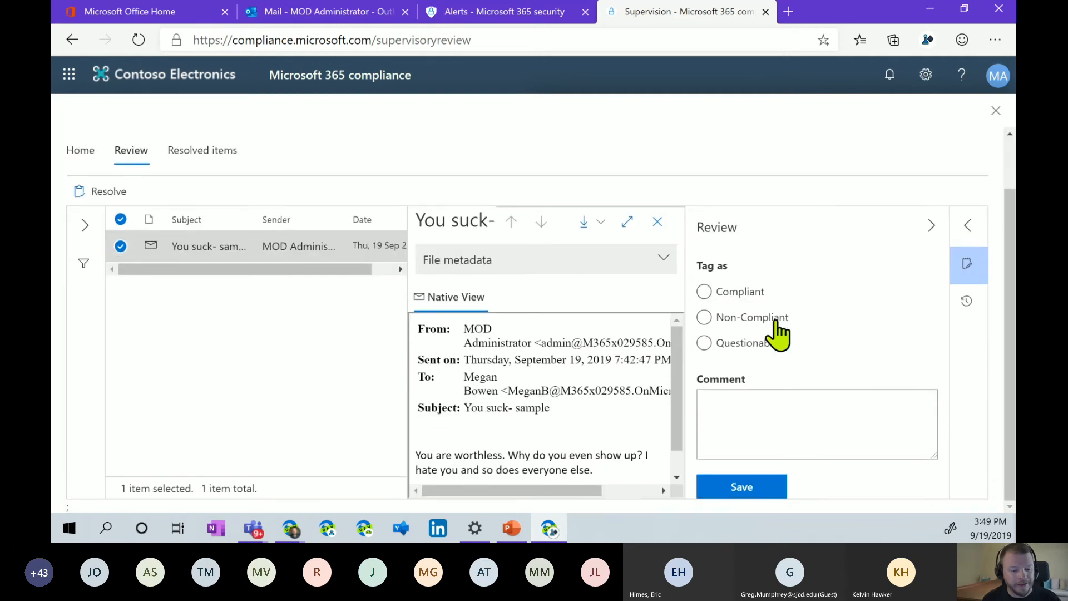
{"action": "left_click", "coordinate": [704, 317]}
{"action": "left_click", "coordinate": [757, 410]}
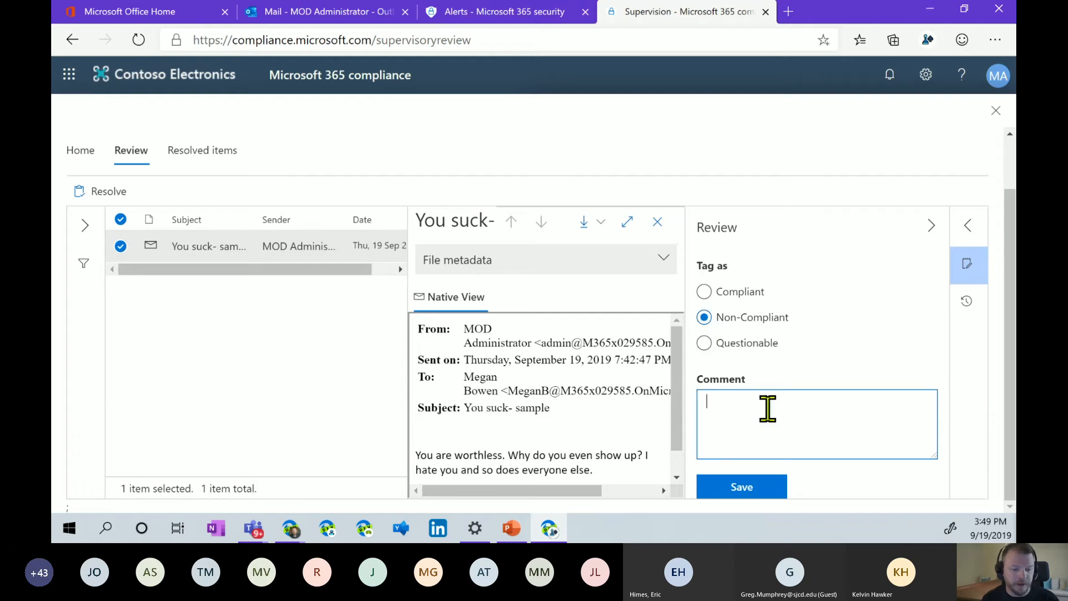
{"action": "type", "text": "@Megan please review this."}
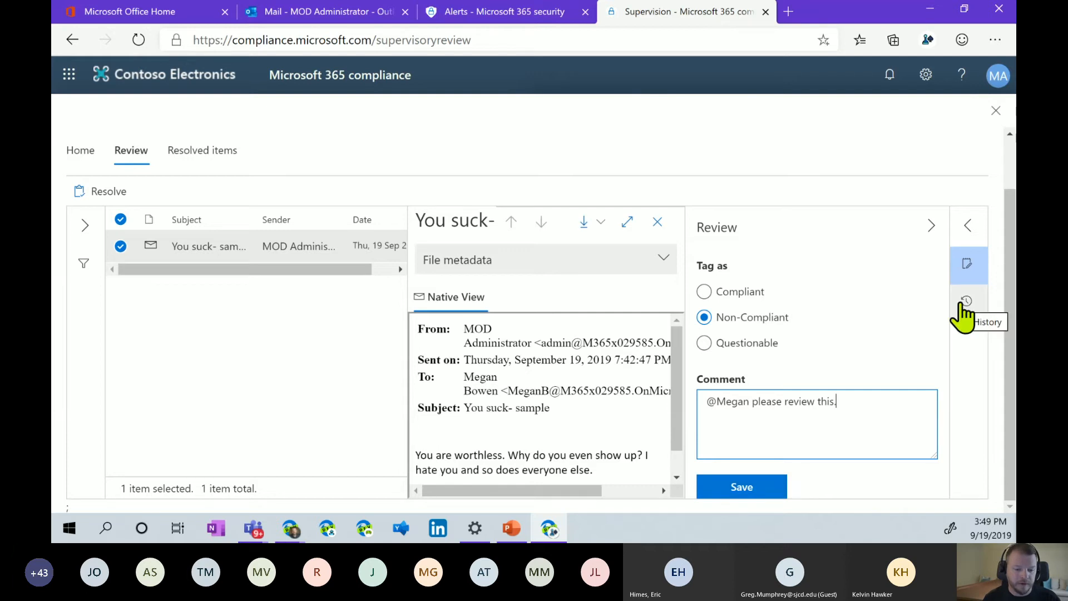
{"action": "left_click", "coordinate": [762, 489]}
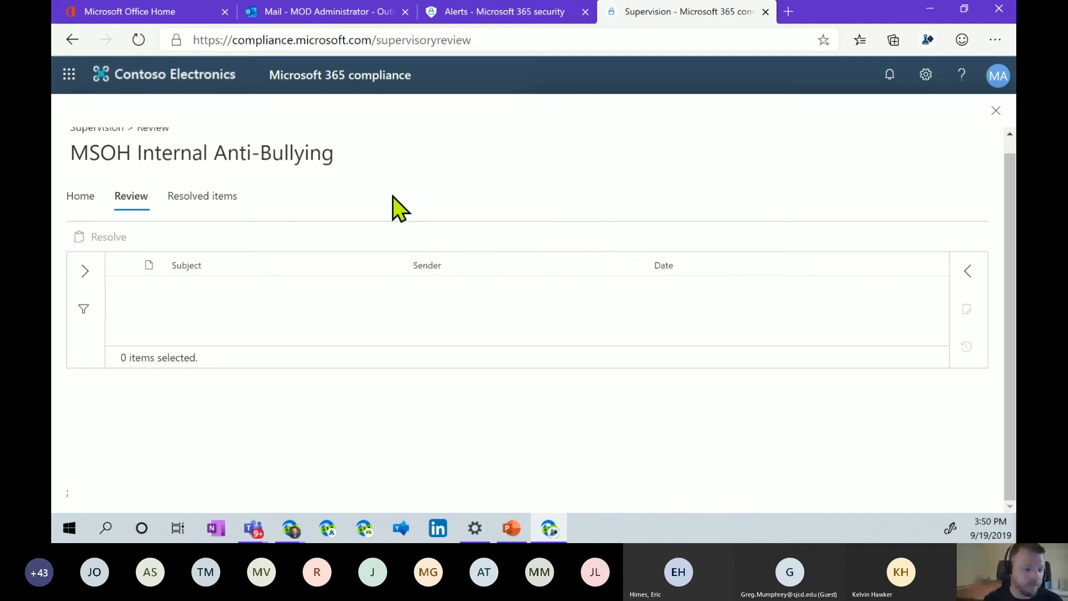
Check the policy's resolved items, then glance at the security alerts page.
{"action": "left_click", "coordinate": [194, 198]}
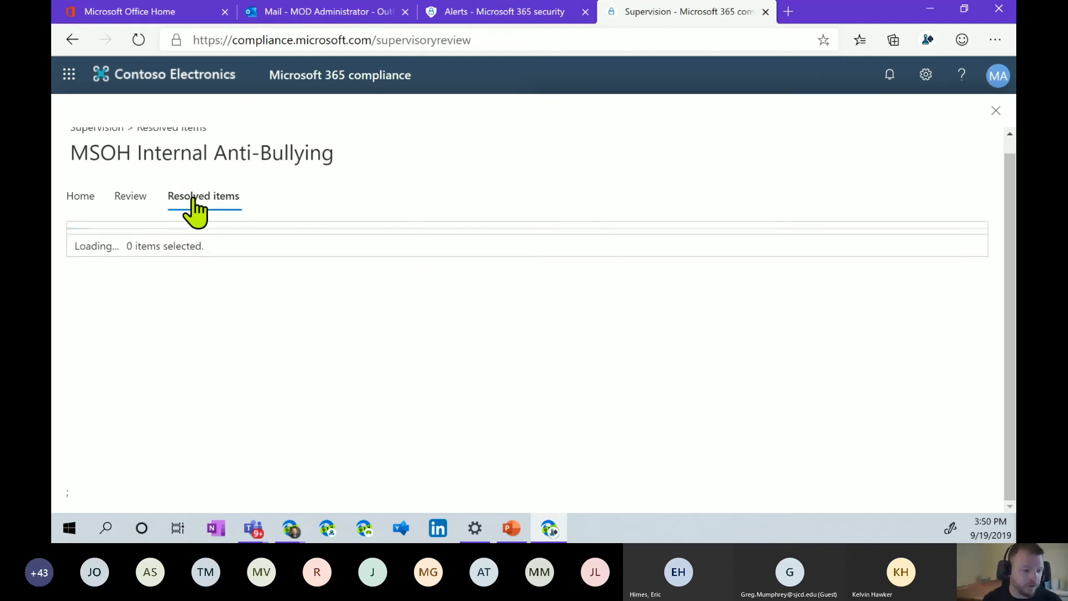
{"action": "left_click", "coordinate": [77, 198]}
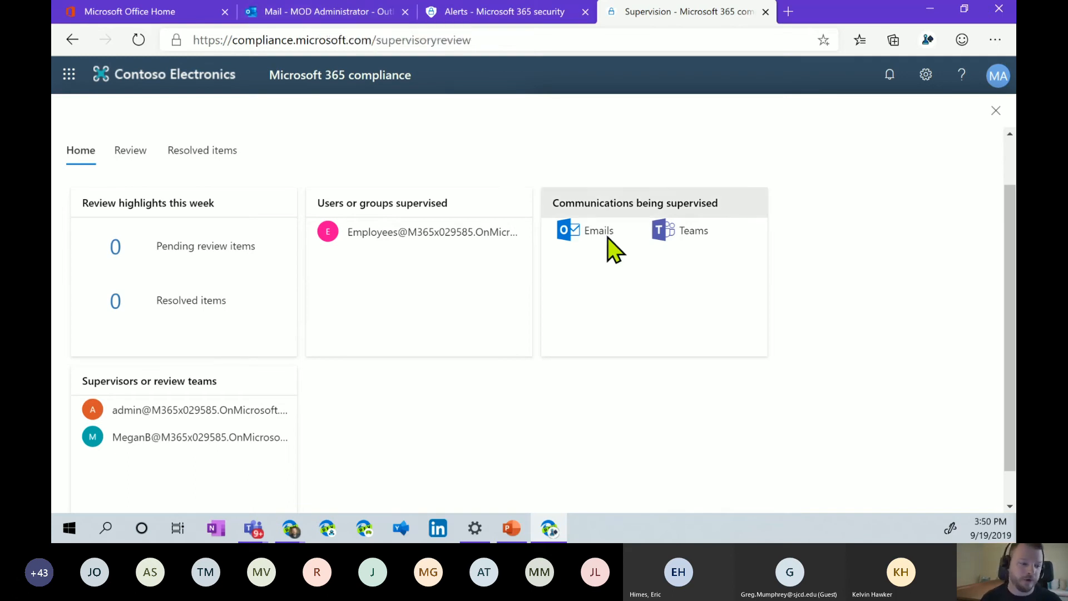
{"action": "left_click", "coordinate": [463, 11]}
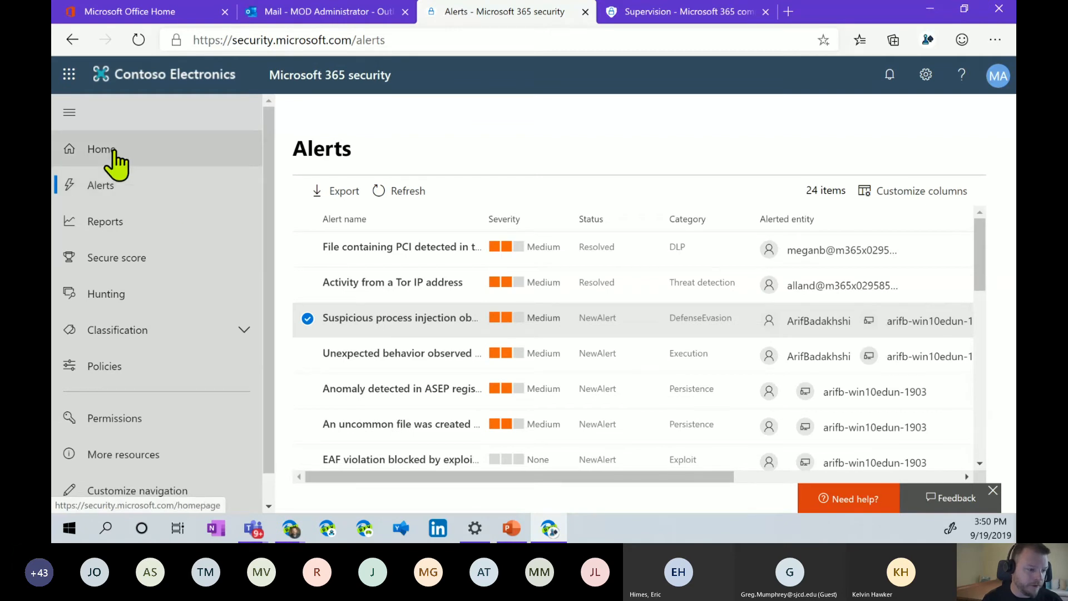
{"action": "scroll", "coordinate": [215, 367], "scroll_direction": "down", "scroll_amount": 1}
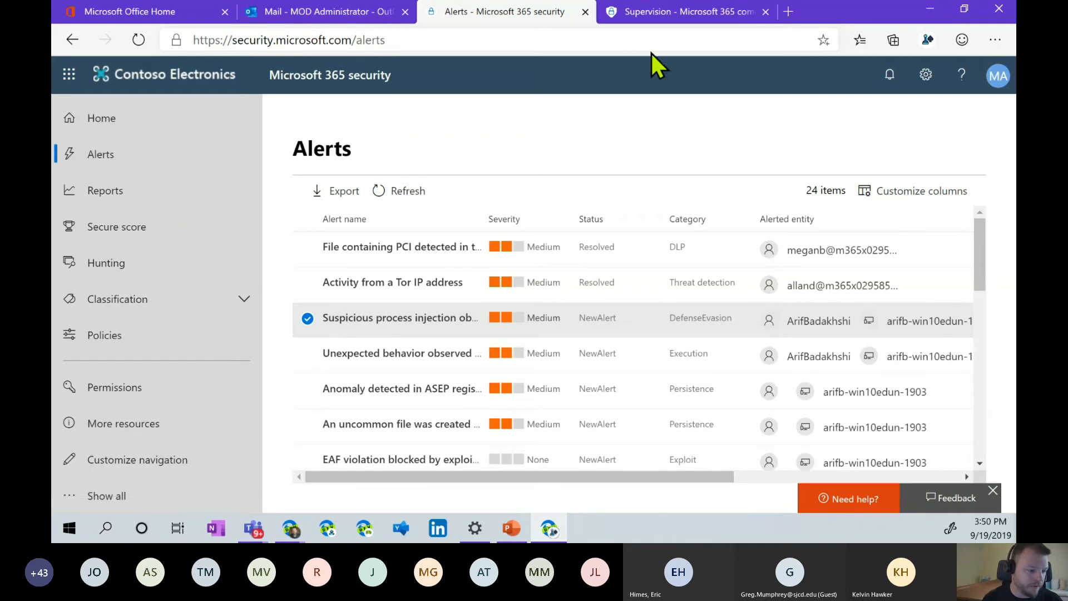
{"action": "left_click", "coordinate": [670, 14]}
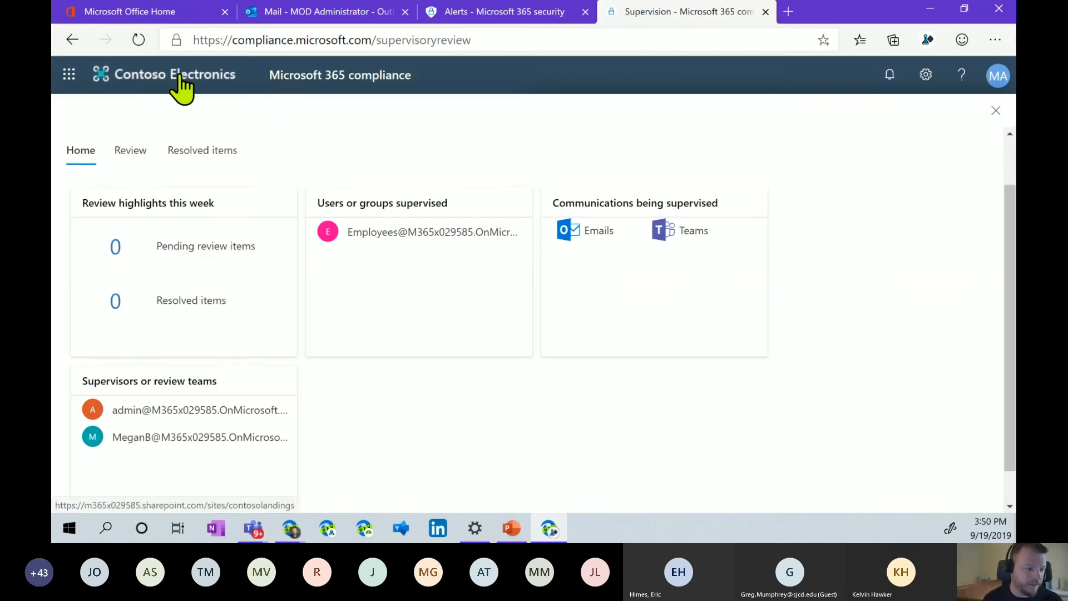
From the compliance center home, go to Supervision and open policy management in Security & Compliance.
{"action": "left_click", "coordinate": [310, 85]}
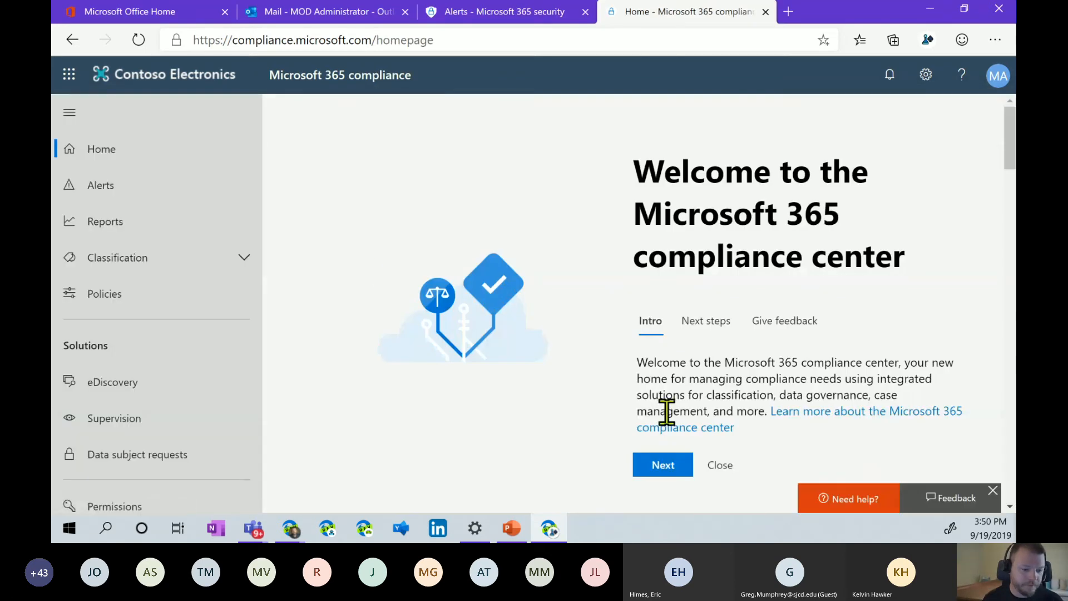
{"action": "scroll", "coordinate": [710, 408], "scroll_direction": "down", "scroll_amount": 1}
{"action": "scroll", "coordinate": [706, 408], "scroll_direction": "down", "scroll_amount": 10}
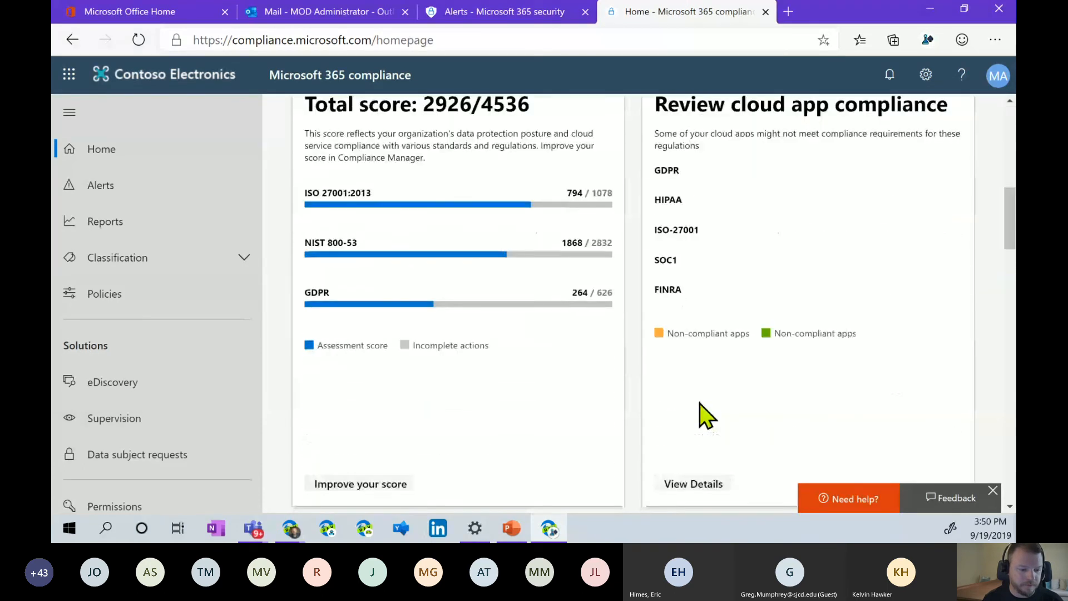
{"action": "scroll", "coordinate": [696, 406], "scroll_direction": "down", "scroll_amount": 4}
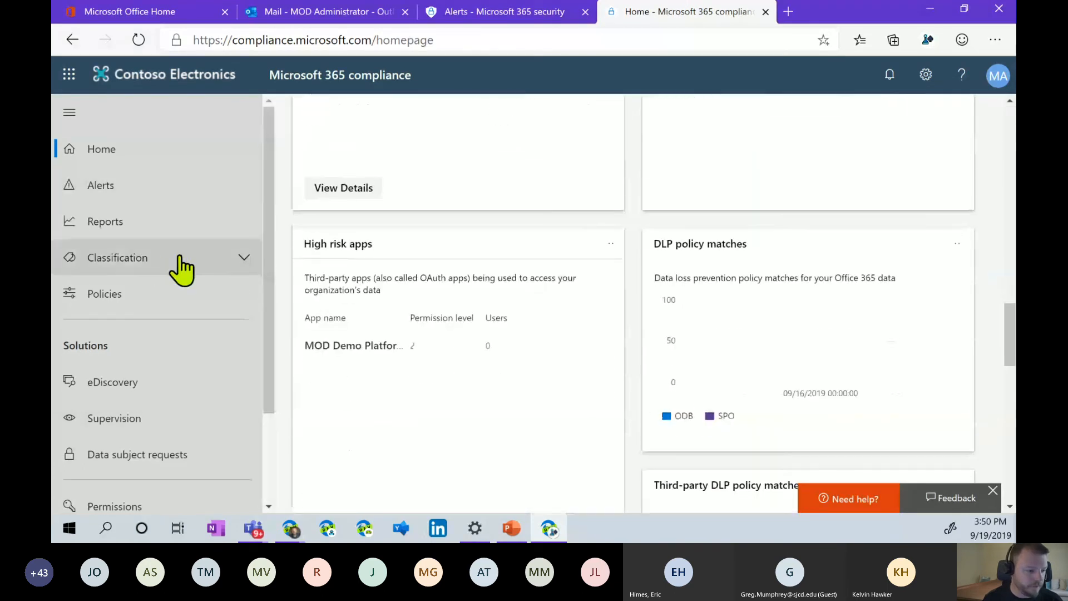
{"action": "left_click", "coordinate": [245, 417]}
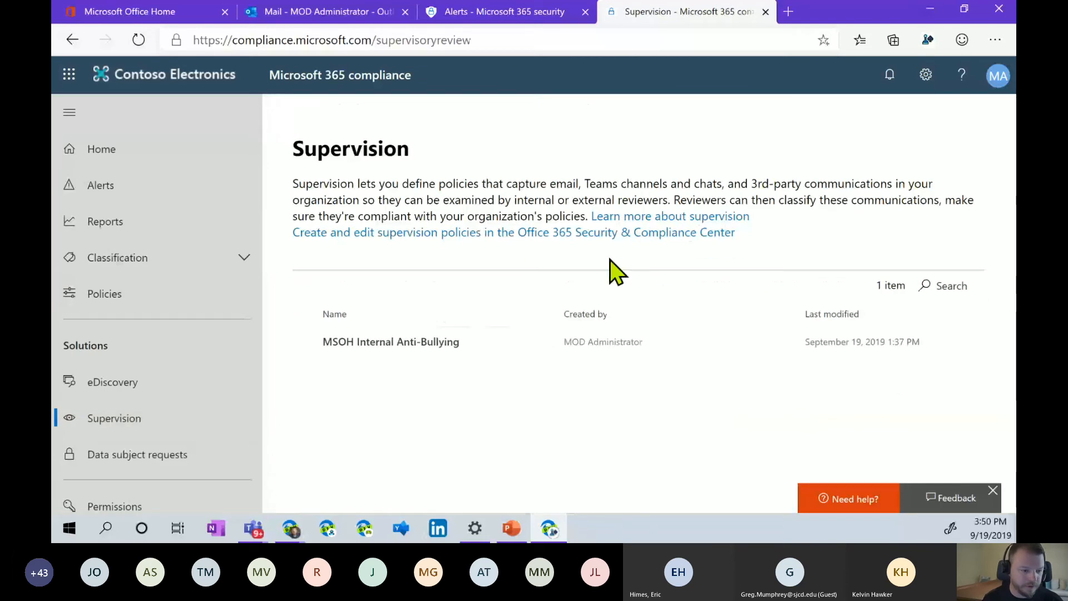
{"action": "left_click", "coordinate": [389, 232]}
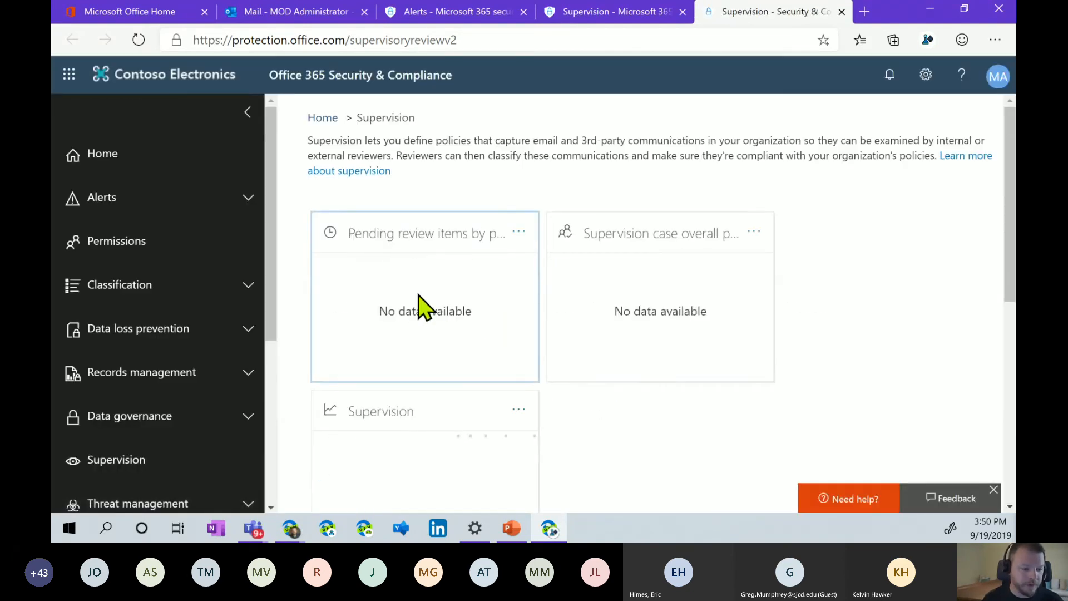
Name the new supervision policy 'MSOH Take 2 Bully' with description 'test' and continue.
{"action": "scroll", "coordinate": [450, 306], "scroll_direction": "down", "scroll_amount": 5}
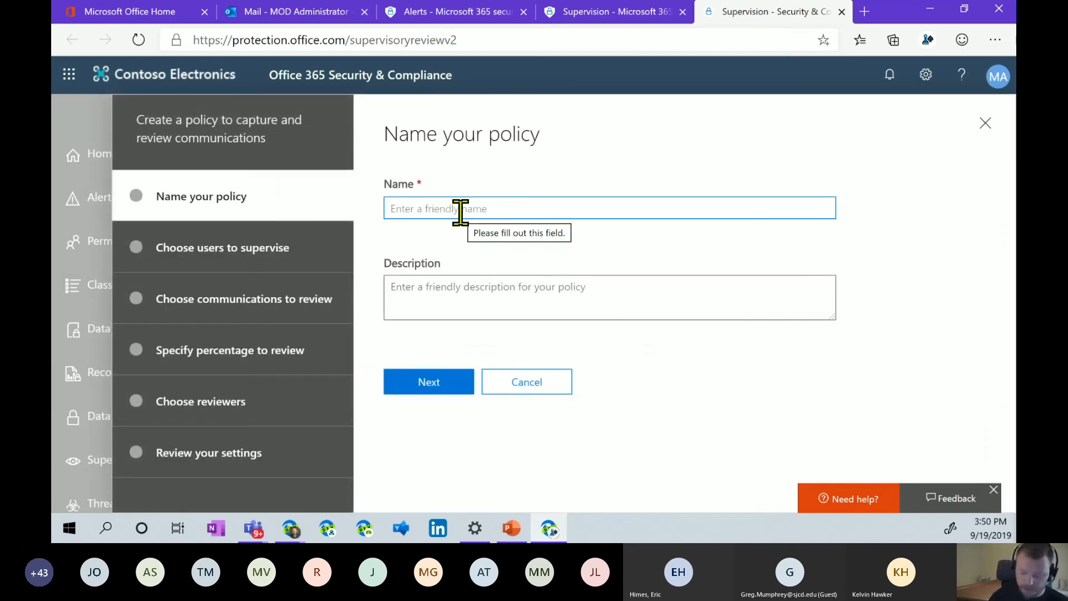
{"action": "type", "text": "MSOH Take 1"}
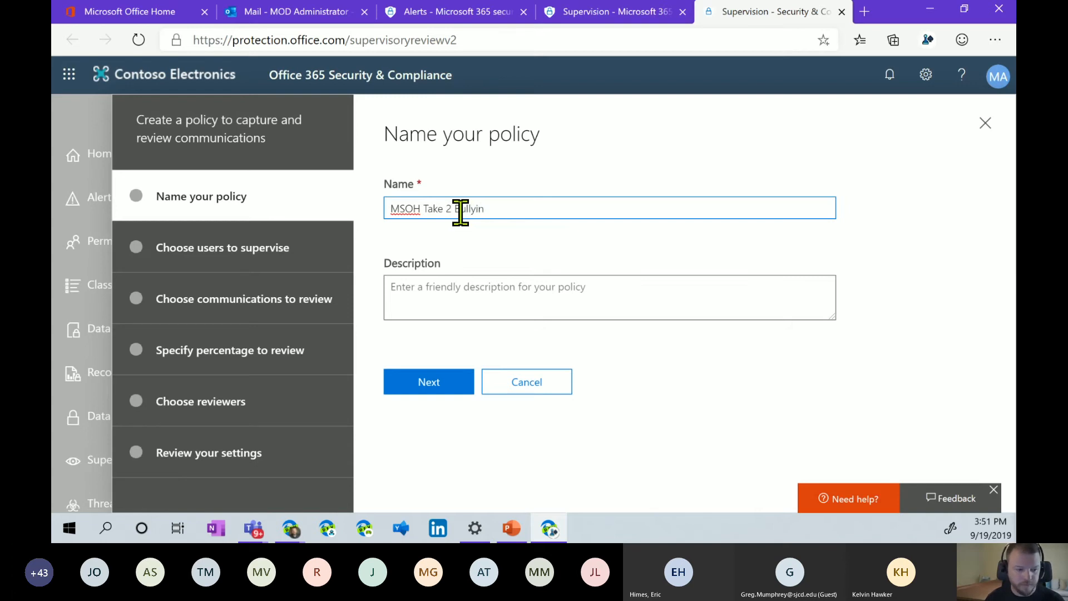
{"action": "left_click", "coordinate": [472, 300]}
{"action": "type", "text": "test"}
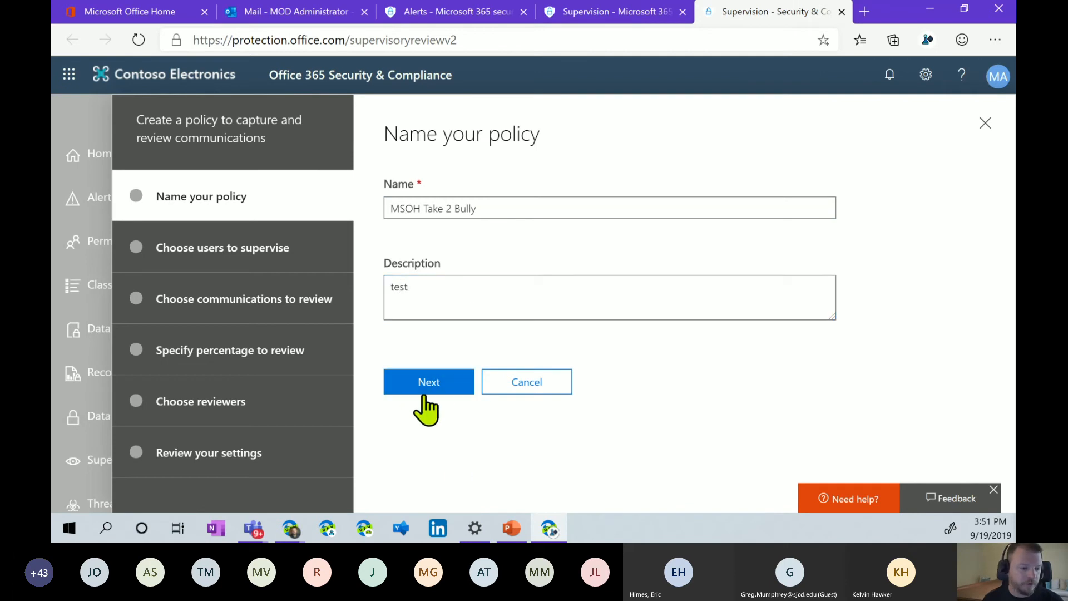
{"action": "left_click", "coordinate": [429, 387]}
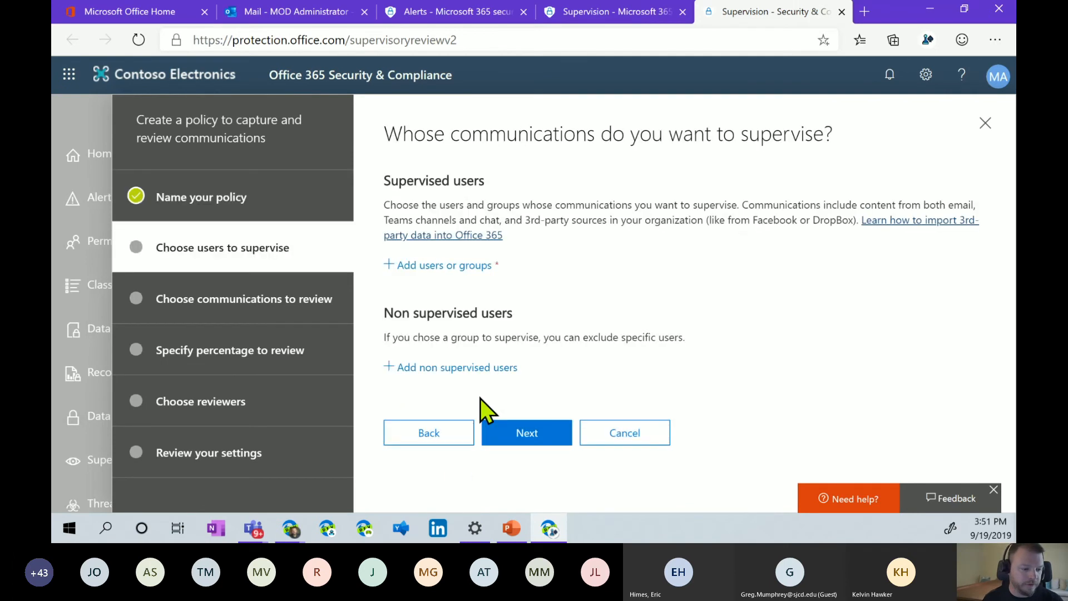
{"action": "left_click", "coordinate": [445, 266]}
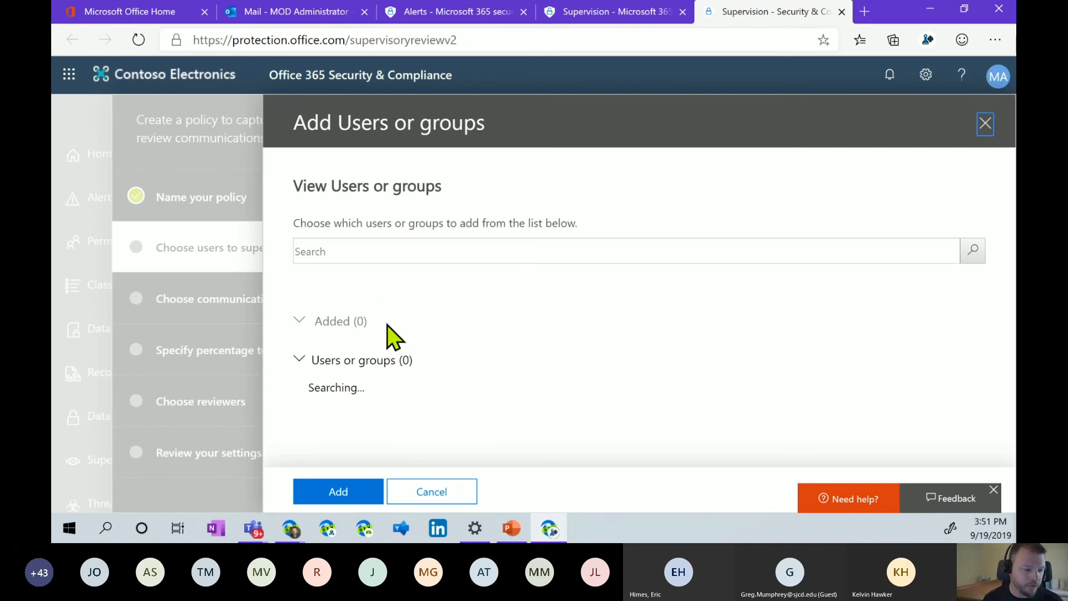
Add the All Employees group as supervised users.
{"action": "scroll", "coordinate": [439, 353], "scroll_direction": "down", "scroll_amount": 5}
{"action": "scroll", "coordinate": [441, 351], "scroll_direction": "down", "scroll_amount": 10}
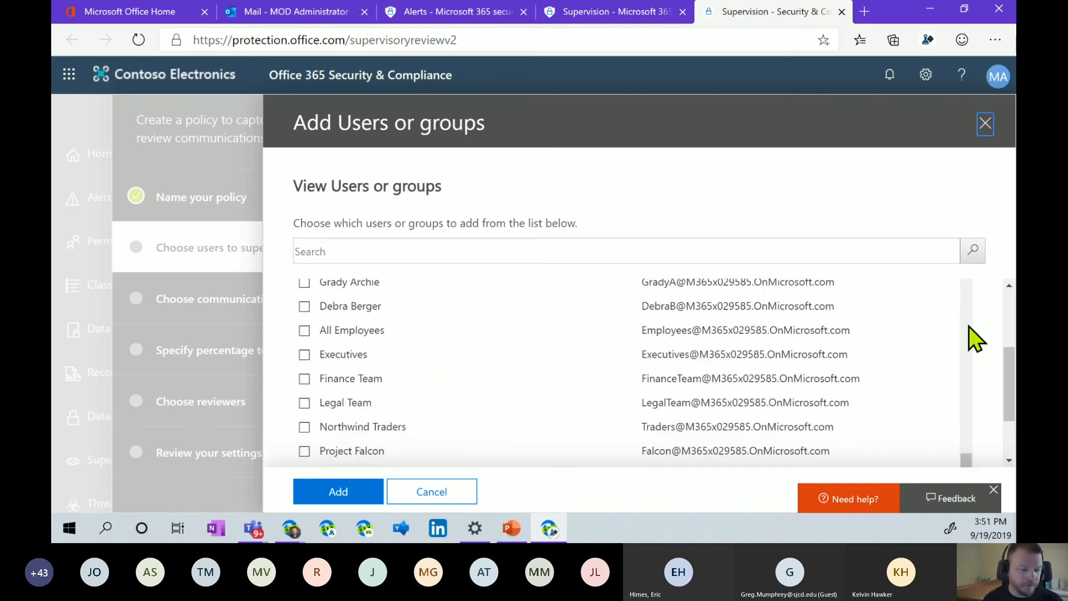
{"action": "left_click", "coordinate": [305, 330]}
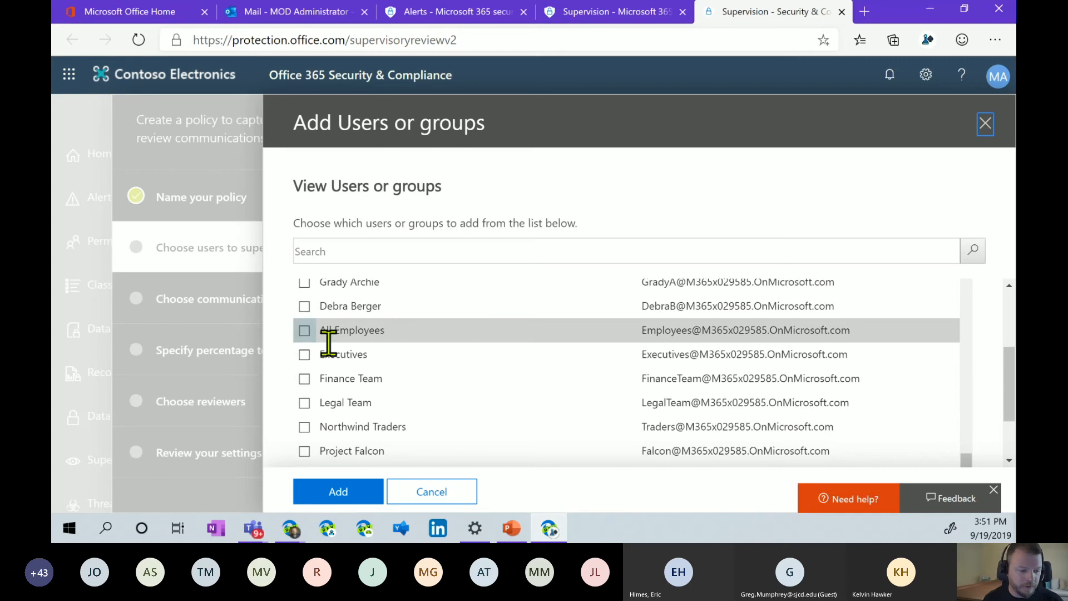
{"action": "left_click", "coordinate": [338, 492]}
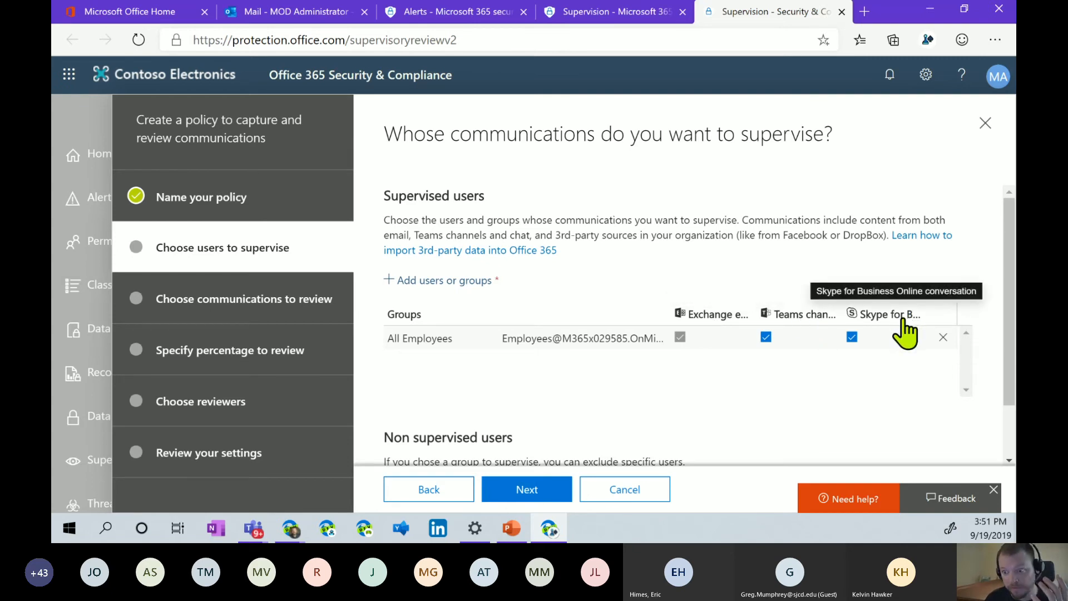
Search 'conf' and exclude all six Conf Room accounts from supervision, then continue.
{"action": "scroll", "coordinate": [668, 383], "scroll_direction": "down", "scroll_amount": 2}
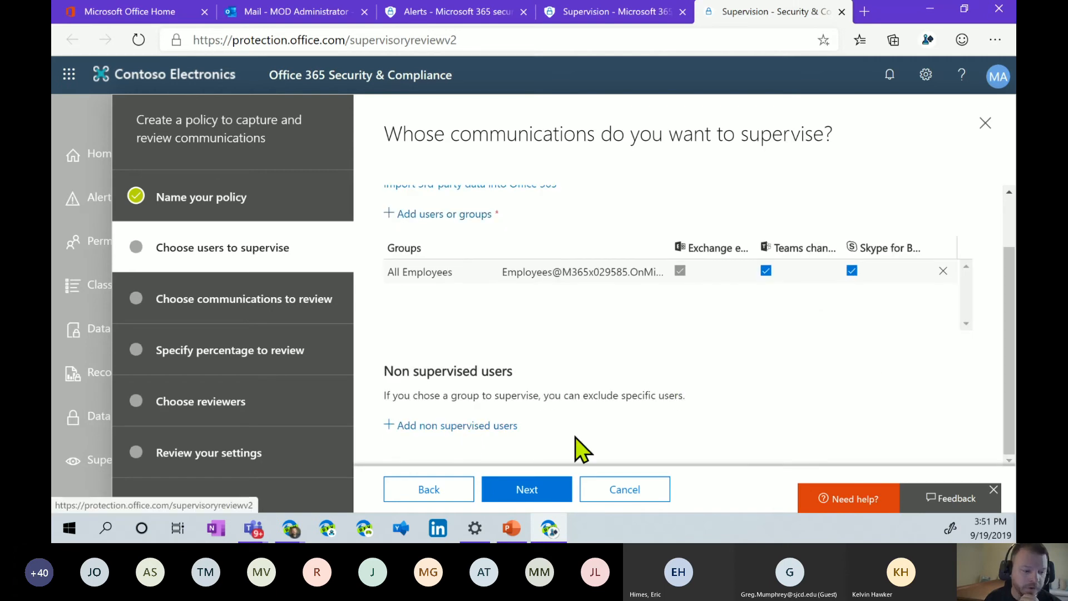
{"action": "left_click", "coordinate": [393, 428]}
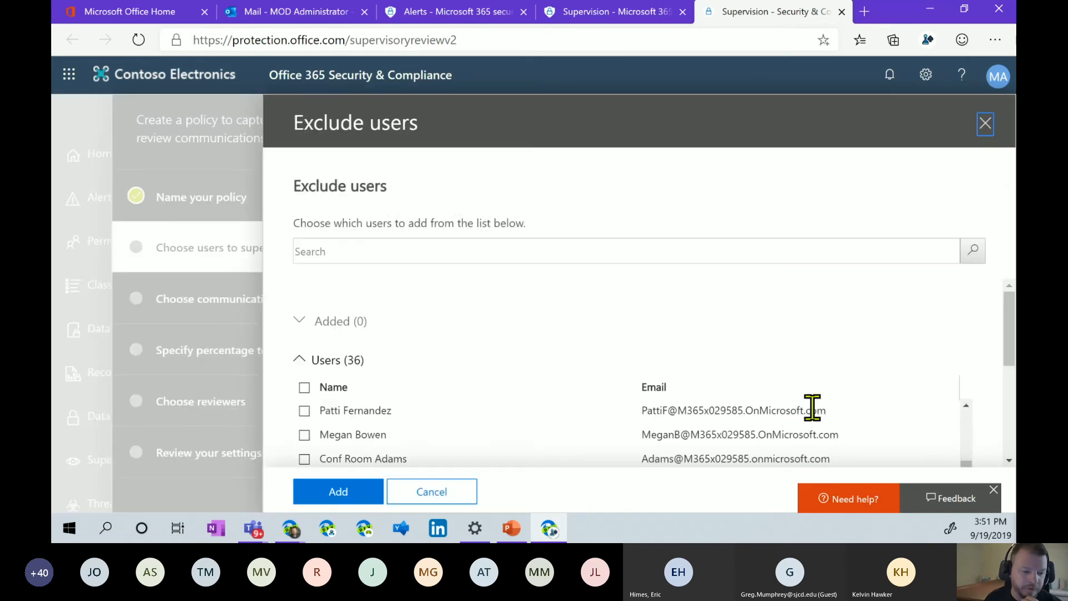
{"action": "scroll", "coordinate": [775, 422], "scroll_direction": "down", "scroll_amount": 2}
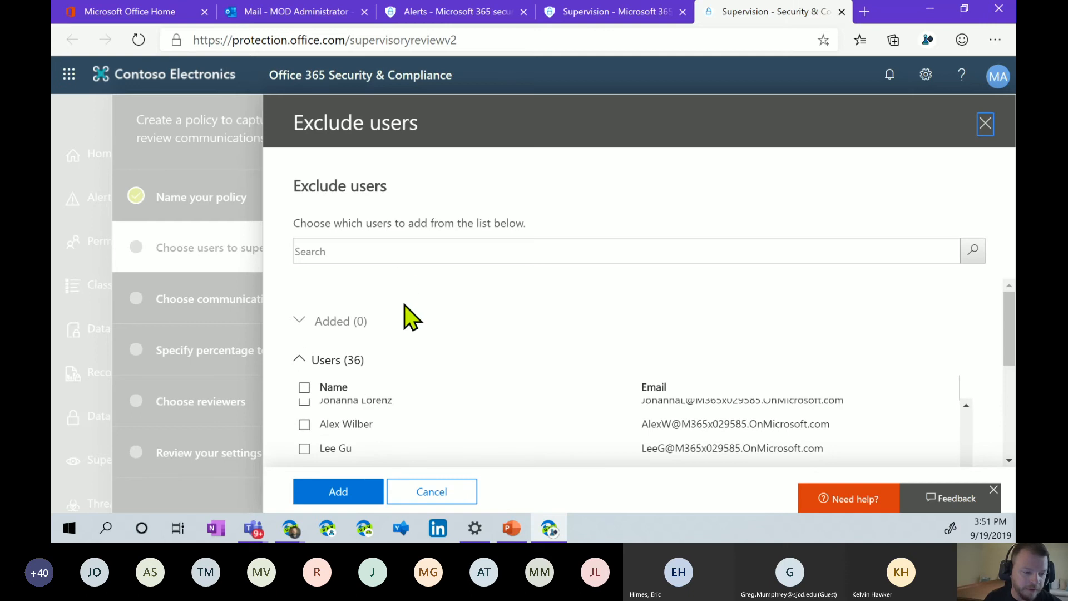
{"action": "left_click", "coordinate": [399, 254]}
{"action": "type", "text": "cong"}
{"action": "key", "text": "BackSpace"}
{"action": "type", "text": "f"}
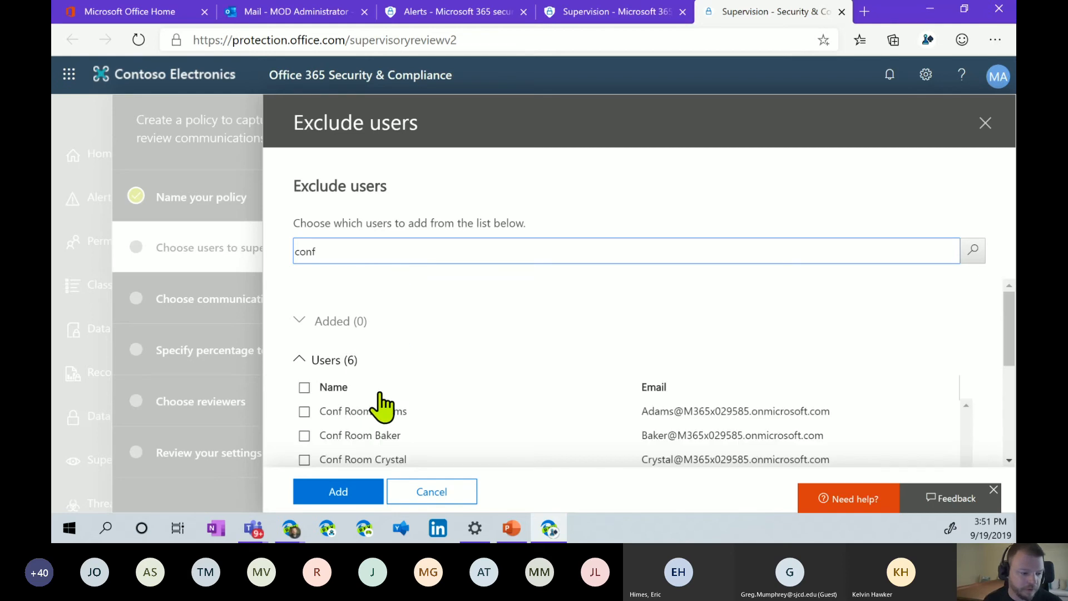
{"action": "scroll", "coordinate": [305, 358], "scroll_direction": "down", "scroll_amount": 1}
{"action": "left_click", "coordinate": [304, 330]}
{"action": "scroll", "coordinate": [445, 439], "scroll_direction": "down", "scroll_amount": 1}
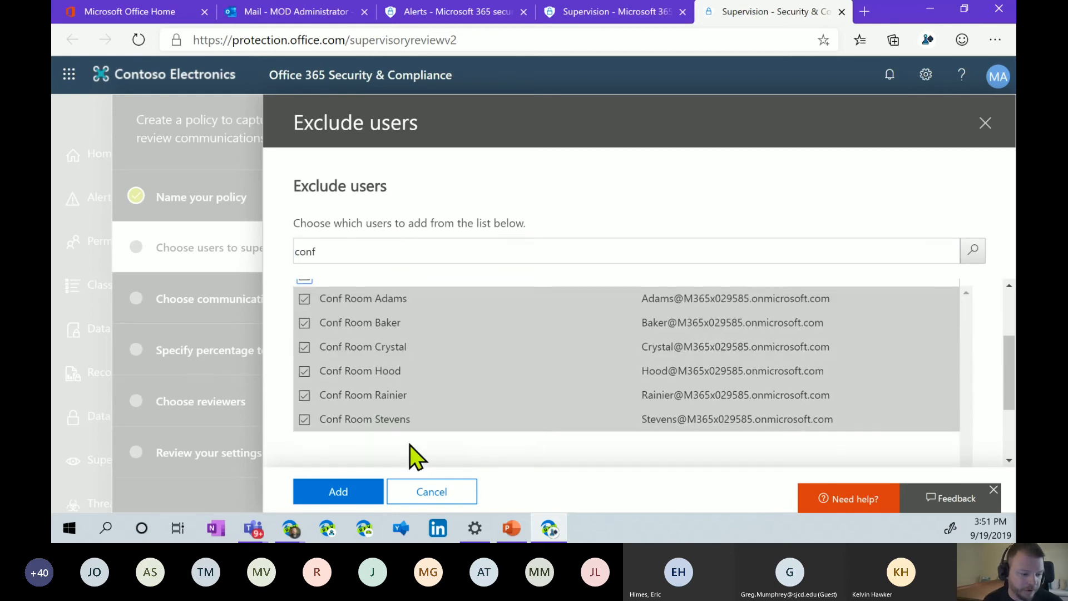
{"action": "left_click", "coordinate": [356, 498]}
{"action": "scroll", "coordinate": [667, 411], "scroll_direction": "down", "scroll_amount": 3}
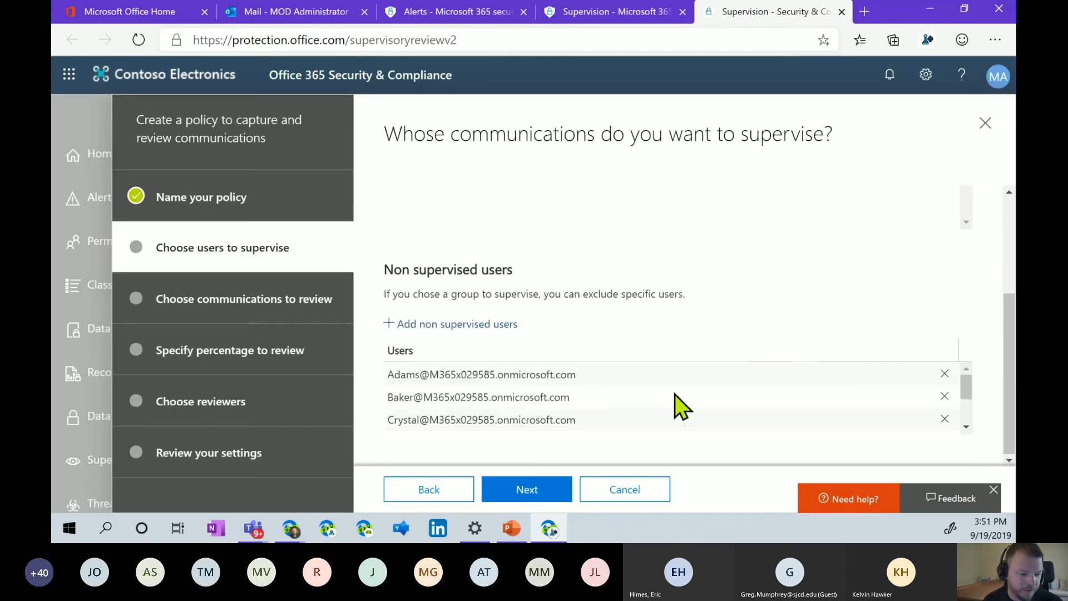
{"action": "scroll", "coordinate": [667, 410], "scroll_direction": "down", "scroll_amount": 2}
{"action": "left_click", "coordinate": [523, 489]}
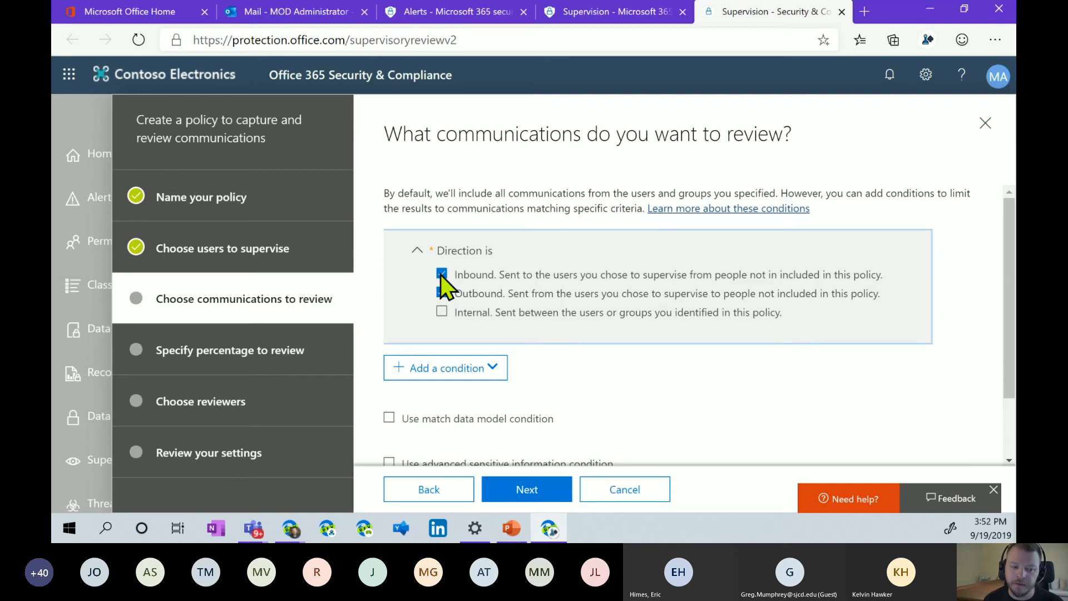
Include internal communications, match the Offensive Language data model, and enable the advanced sensitive information condition.
{"action": "left_click", "coordinate": [441, 313]}
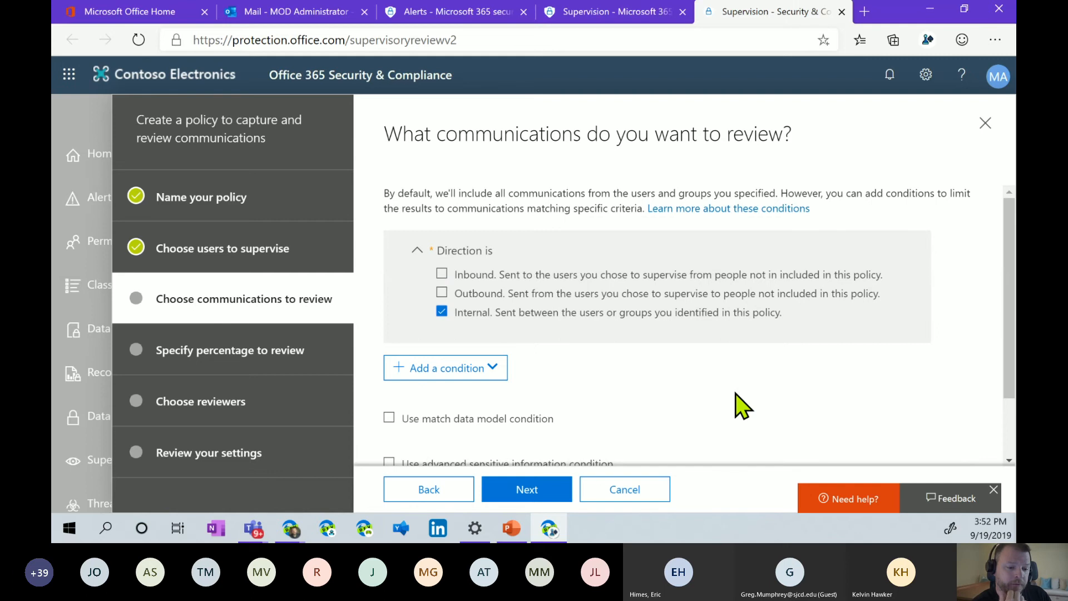
{"action": "scroll", "coordinate": [555, 388], "scroll_direction": "down", "scroll_amount": 2}
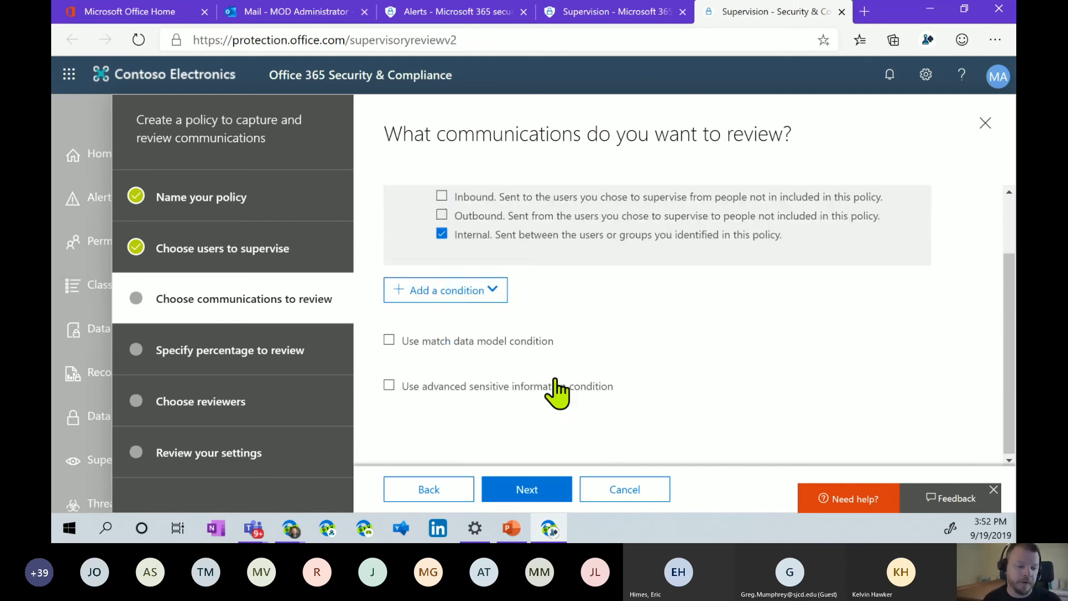
{"action": "left_click", "coordinate": [389, 339]}
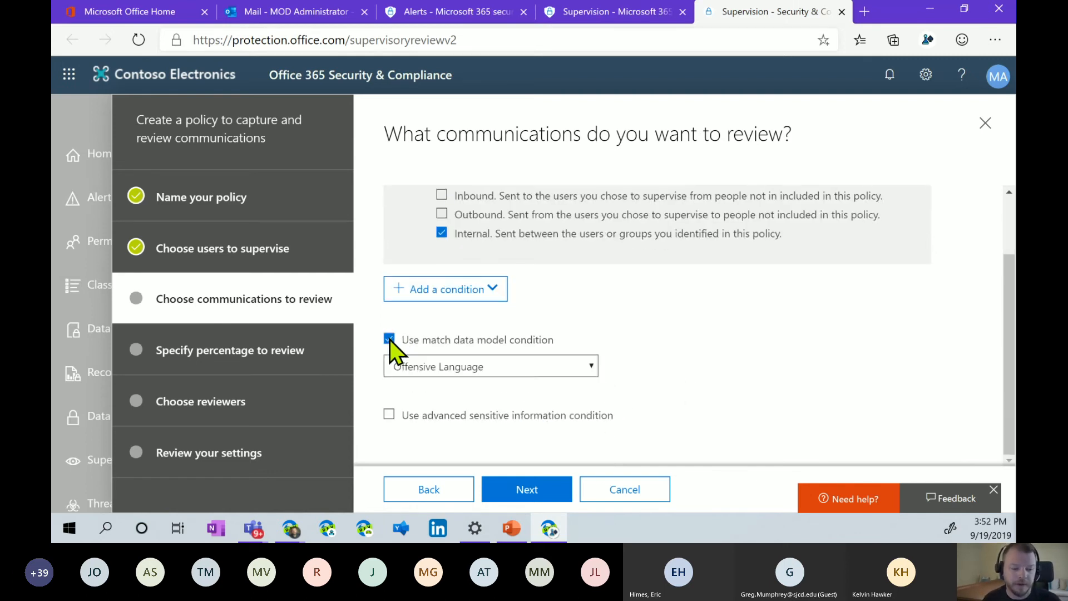
{"action": "left_click", "coordinate": [592, 367]}
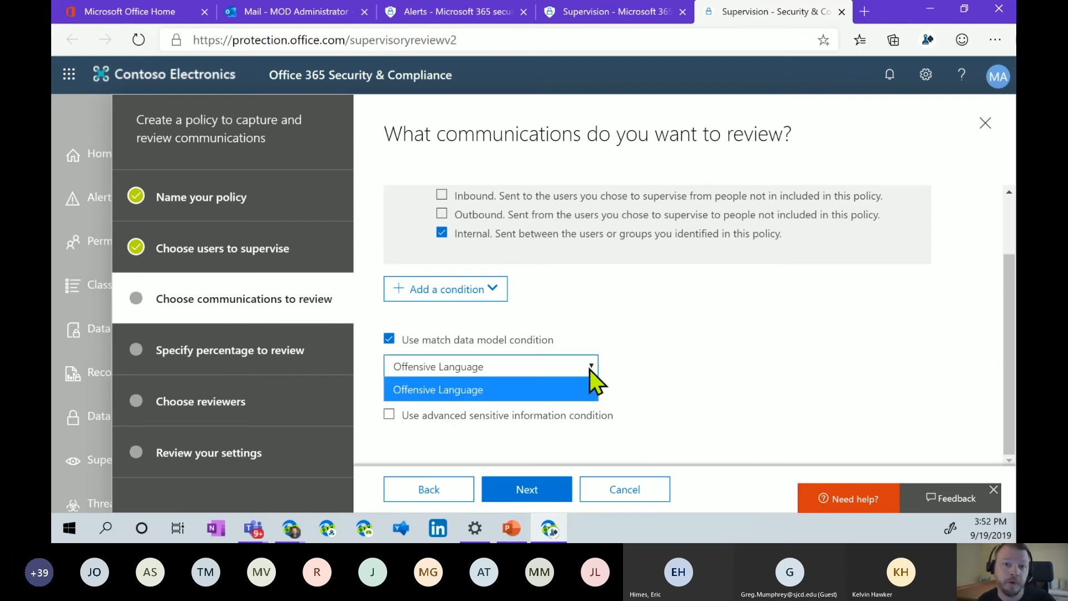
{"action": "left_click", "coordinate": [589, 369]}
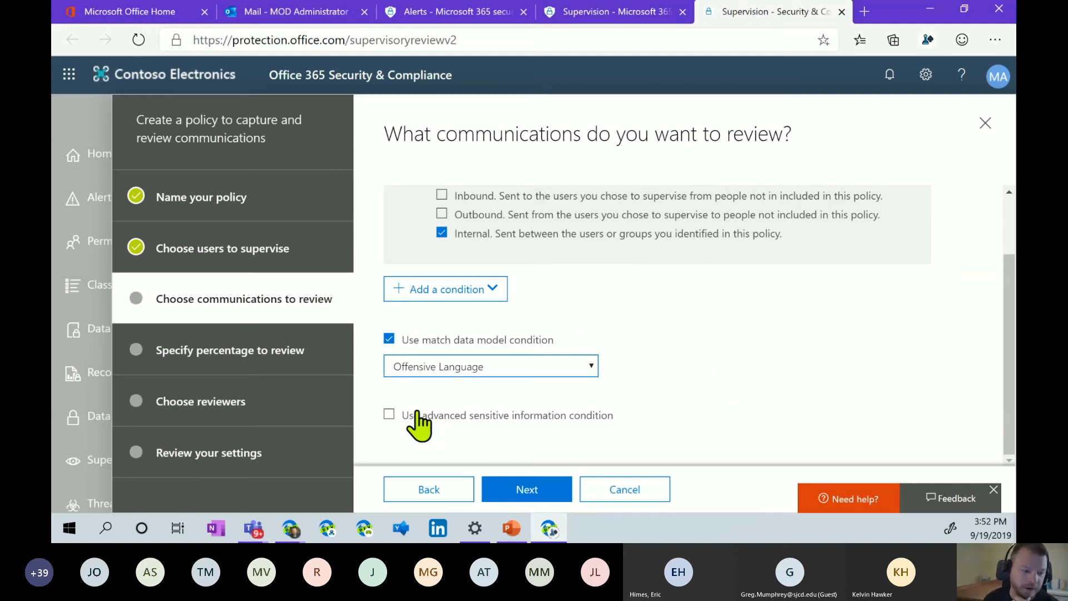
{"action": "left_click", "coordinate": [389, 414]}
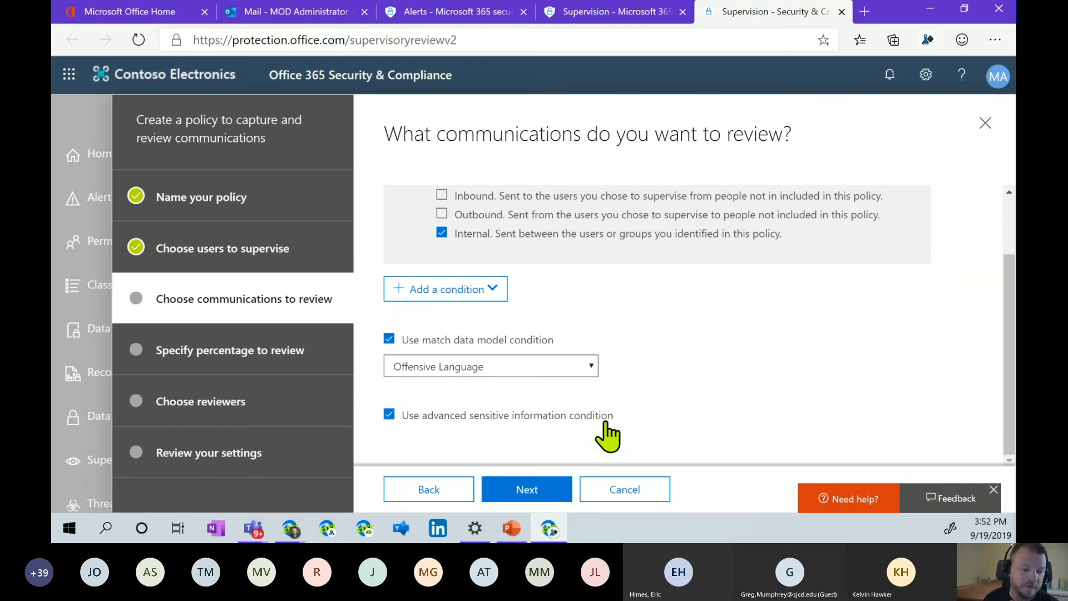
Browse United States Medical and health and Privacy templates, including U.S. PII Data details.
{"action": "left_click", "coordinate": [536, 488]}
{"action": "scroll", "coordinate": [603, 417], "scroll_direction": "down", "scroll_amount": 2}
{"action": "scroll", "coordinate": [729, 329], "scroll_direction": "up", "scroll_amount": 2}
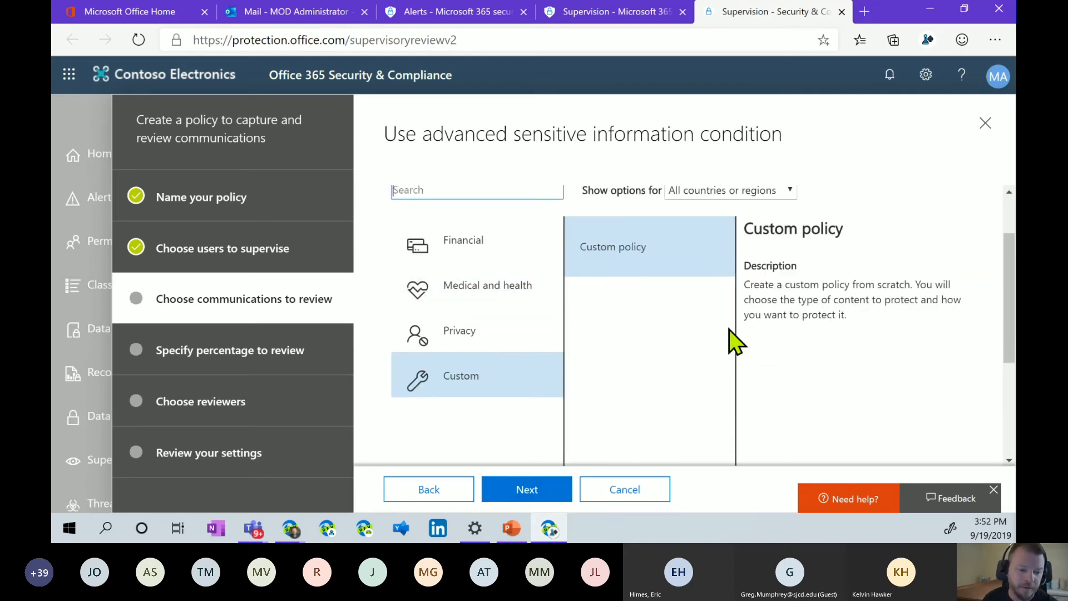
{"action": "left_click", "coordinate": [751, 268]}
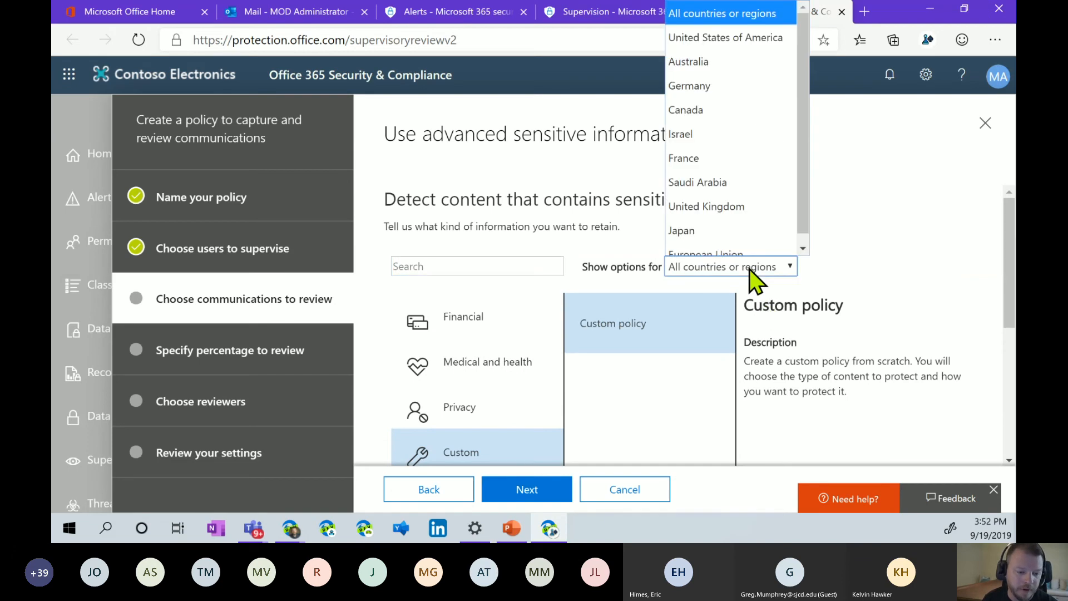
{"action": "left_click", "coordinate": [757, 27]}
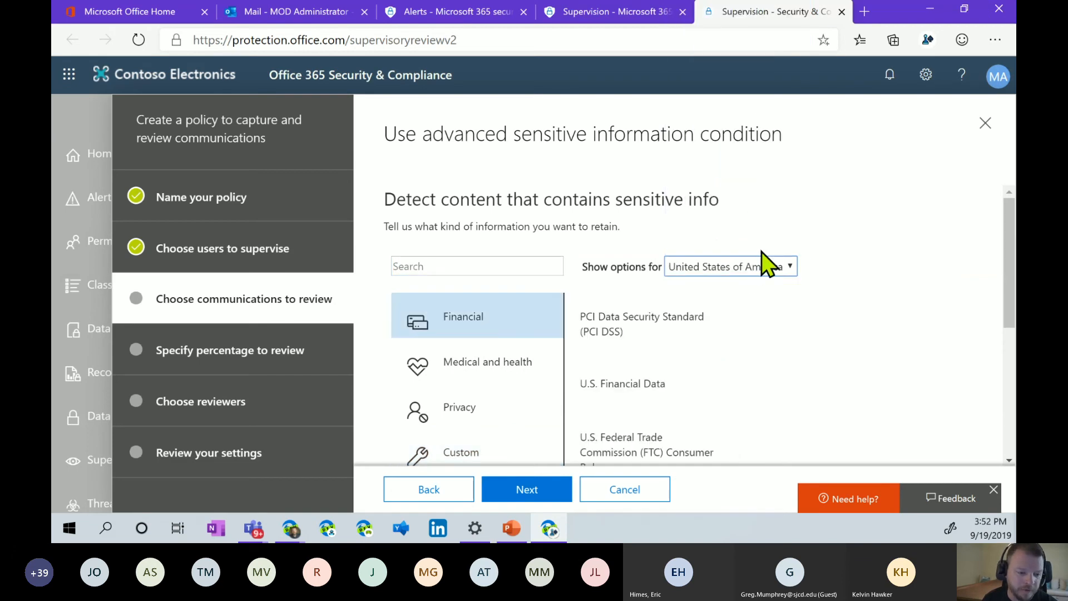
{"action": "scroll", "coordinate": [761, 255], "scroll_direction": "down", "scroll_amount": 2}
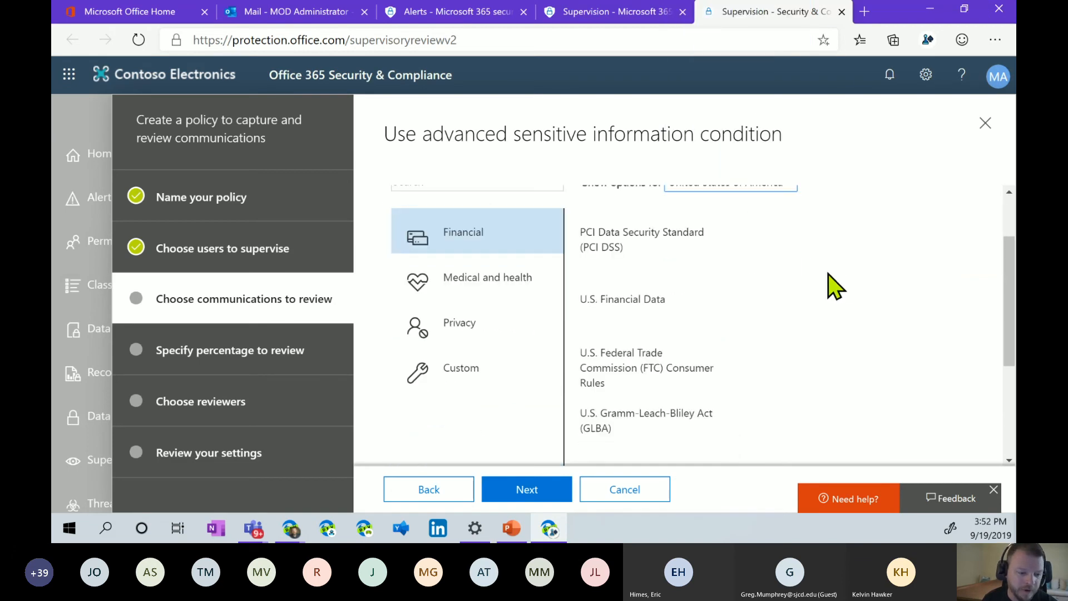
{"action": "left_click", "coordinate": [489, 289]}
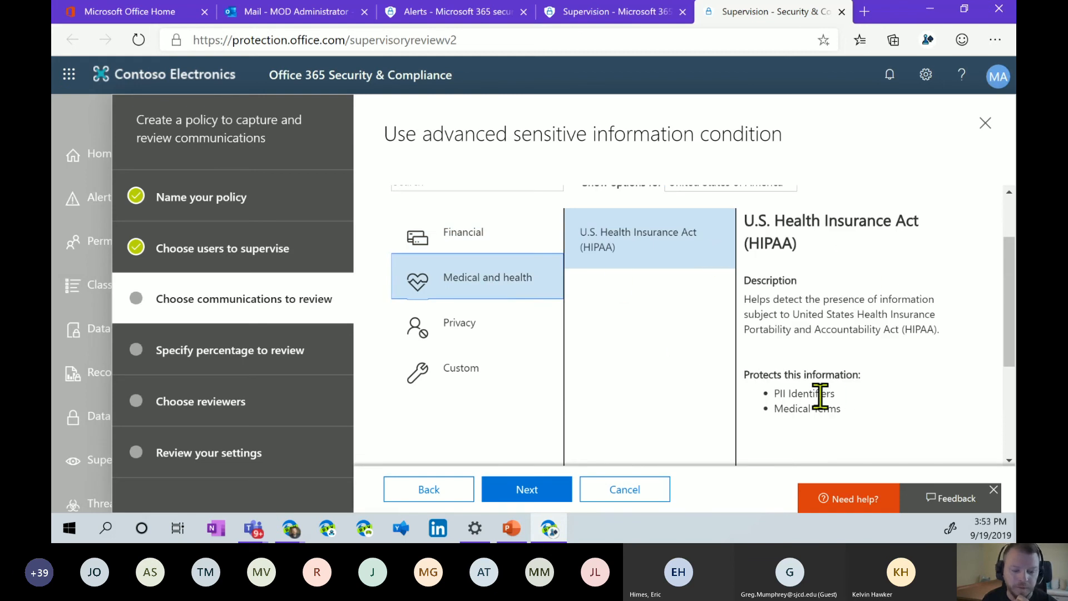
{"action": "left_click", "coordinate": [488, 334]}
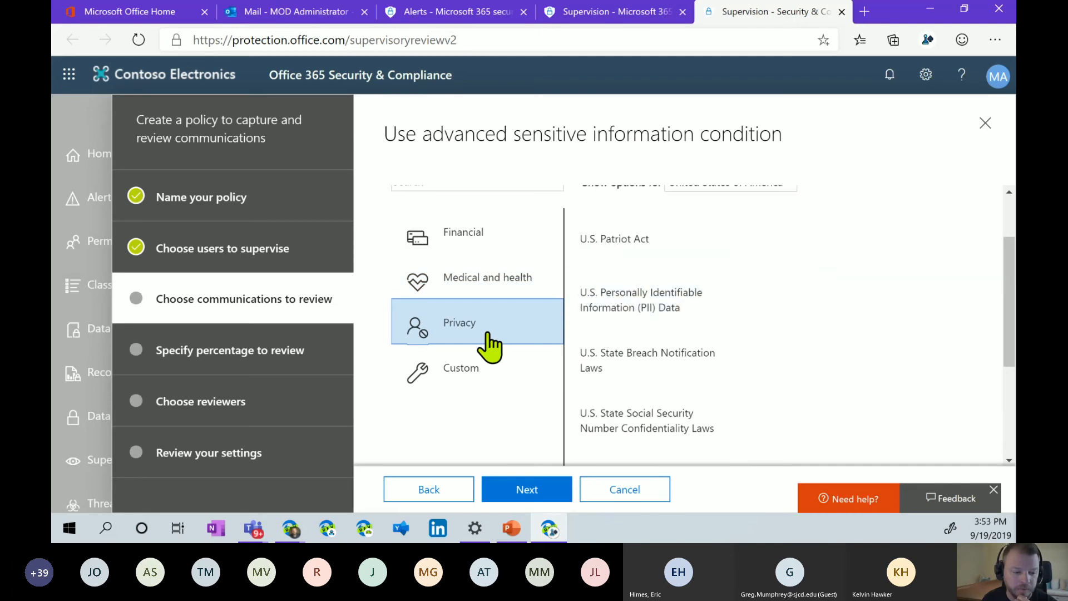
{"action": "left_click", "coordinate": [672, 307]}
{"action": "scroll", "coordinate": [859, 345], "scroll_direction": "down", "scroll_amount": 2}
{"action": "scroll", "coordinate": [856, 347], "scroll_direction": "up", "scroll_amount": 3}
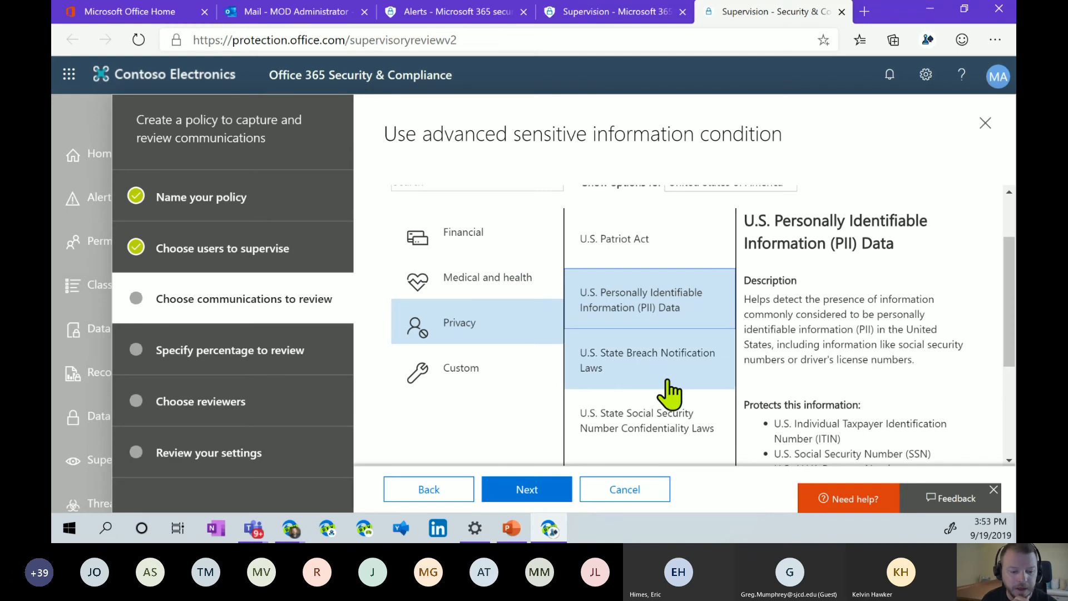
Go back and turn off the advanced sensitive information condition.
{"action": "left_click", "coordinate": [429, 489]}
{"action": "scroll", "coordinate": [638, 382], "scroll_direction": "down", "scroll_amount": 2}
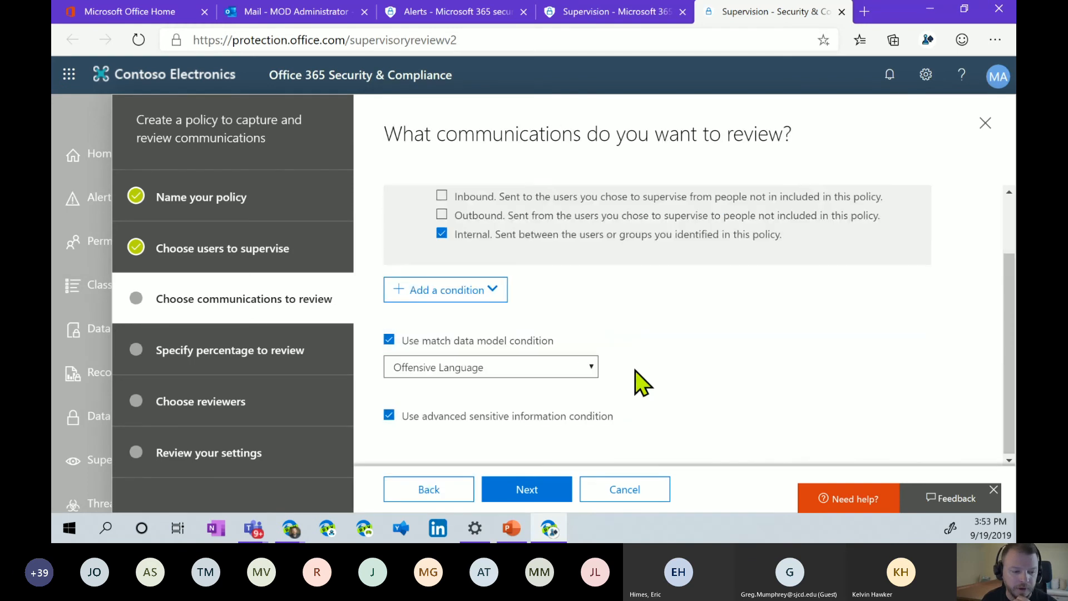
{"action": "left_click", "coordinate": [388, 414]}
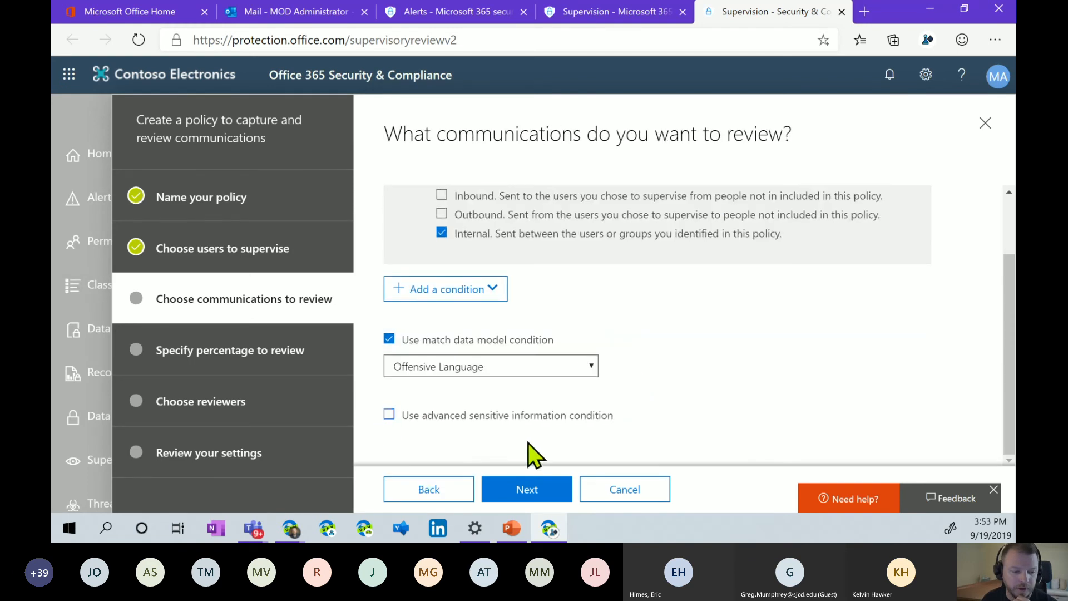
Raise the percentage of communications to review from 10 to 100%.
{"action": "left_click", "coordinate": [528, 490]}
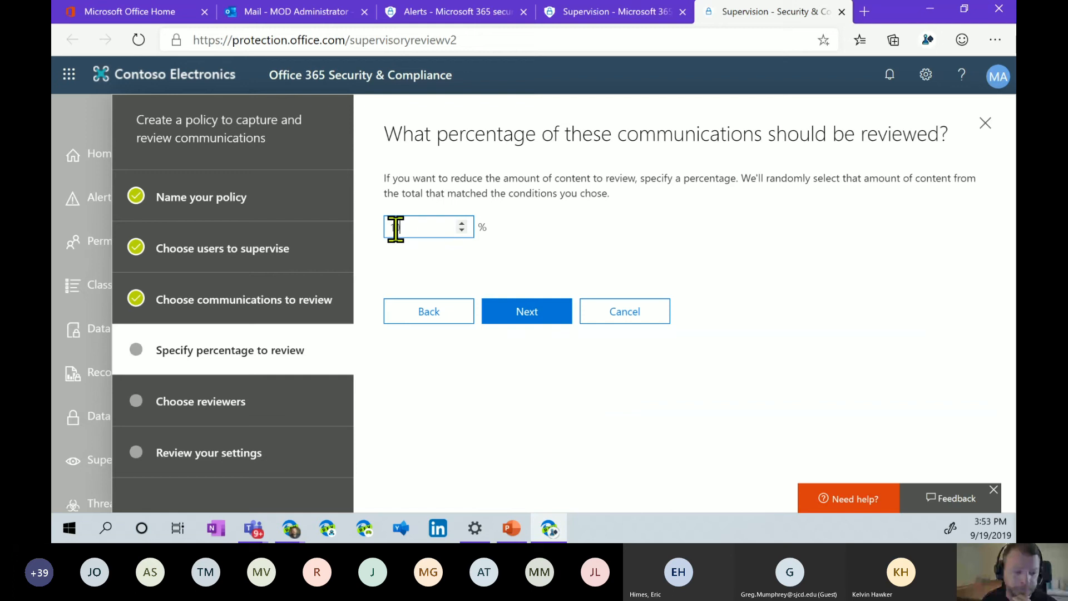
{"action": "type", "text": "00"}
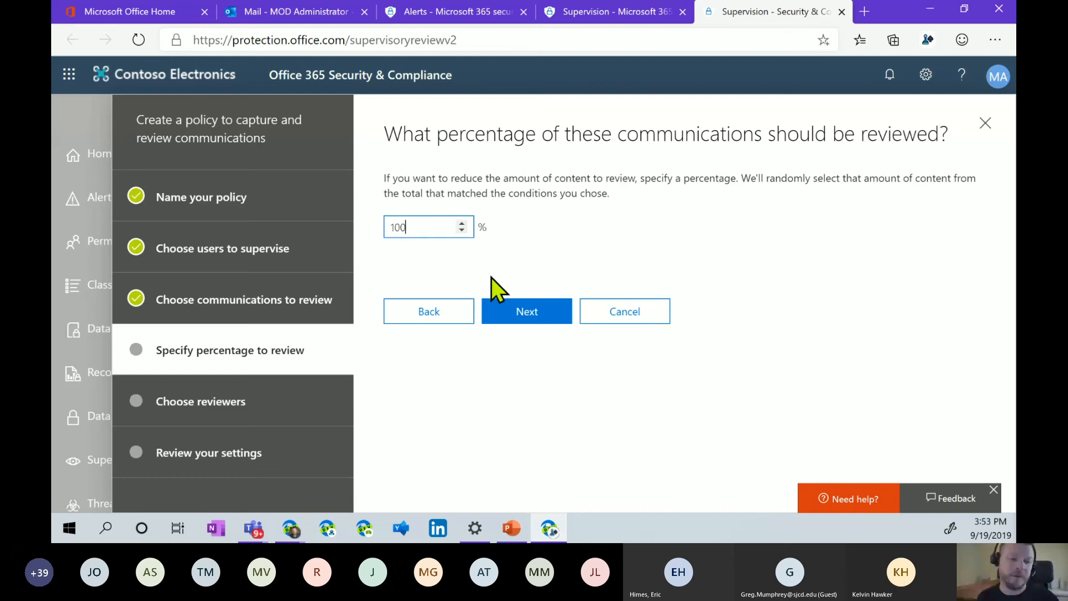
{"action": "left_click", "coordinate": [527, 314]}
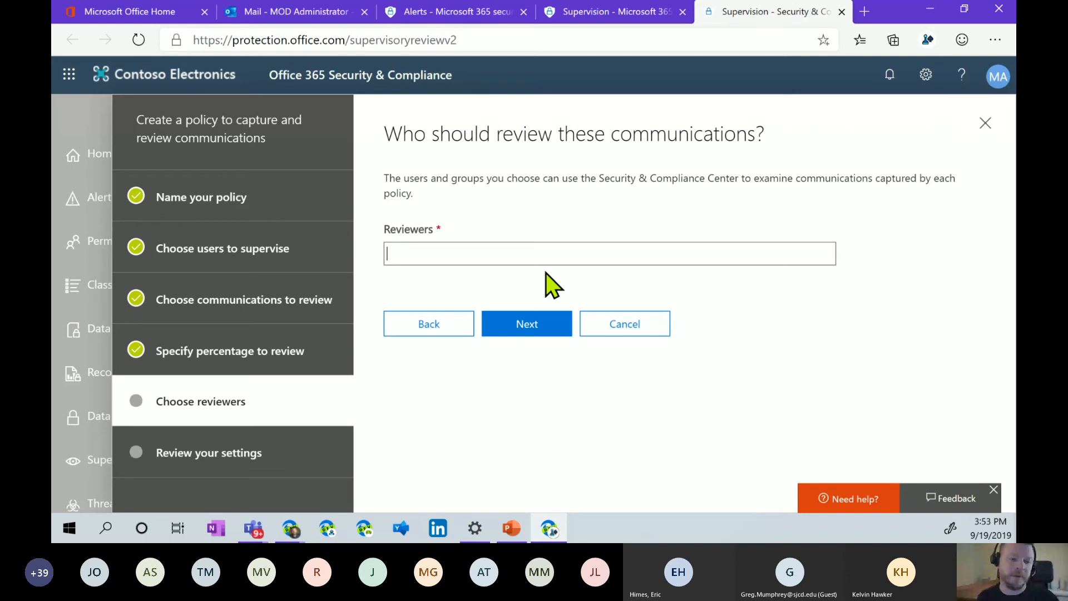
Add the administrator as reviewer, check the summary, then cancel the wizard without creating the policy.
{"action": "left_click", "coordinate": [550, 251]}
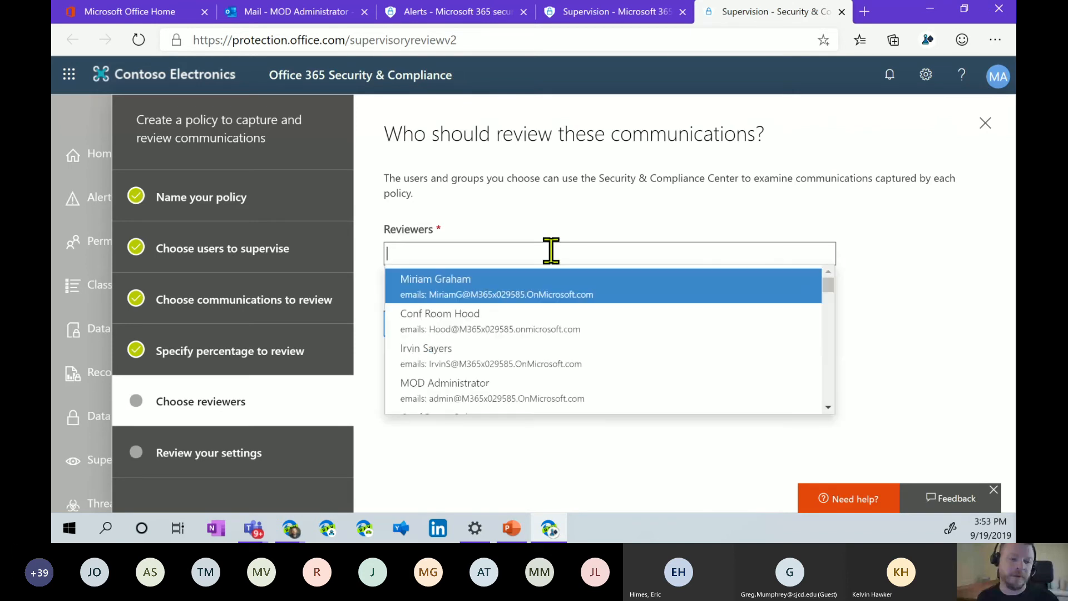
{"action": "left_click", "coordinate": [623, 392]}
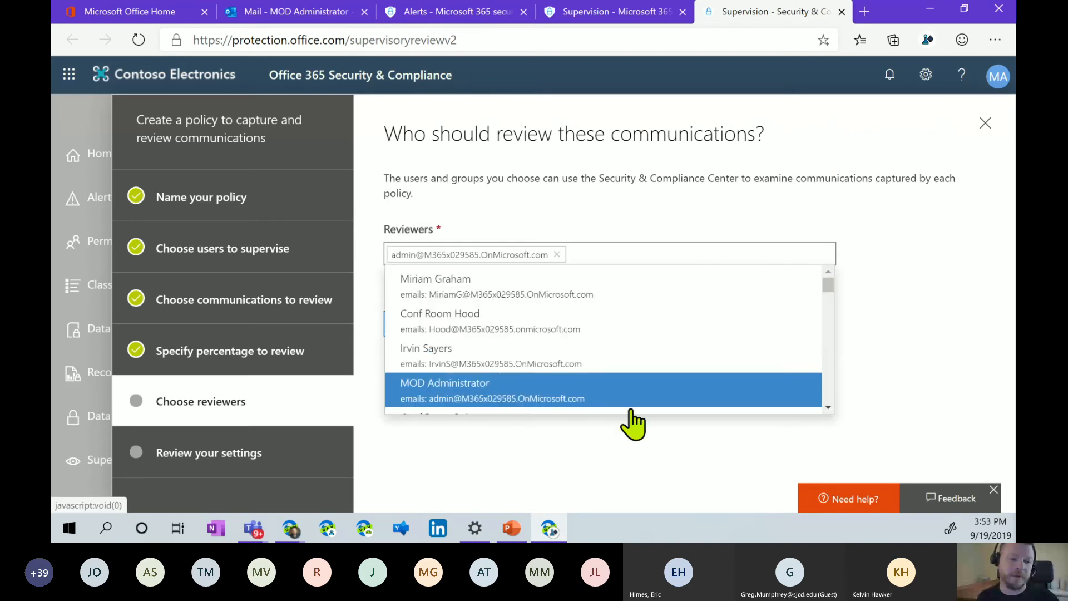
{"action": "left_click", "coordinate": [531, 334]}
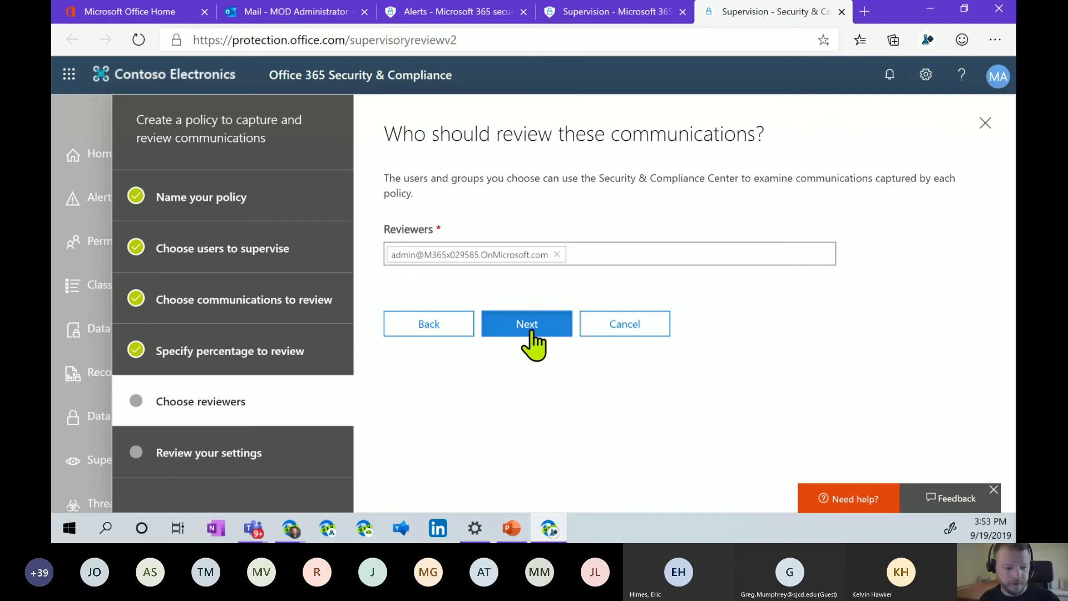
{"action": "scroll", "coordinate": [709, 387], "scroll_direction": "down", "scroll_amount": 5}
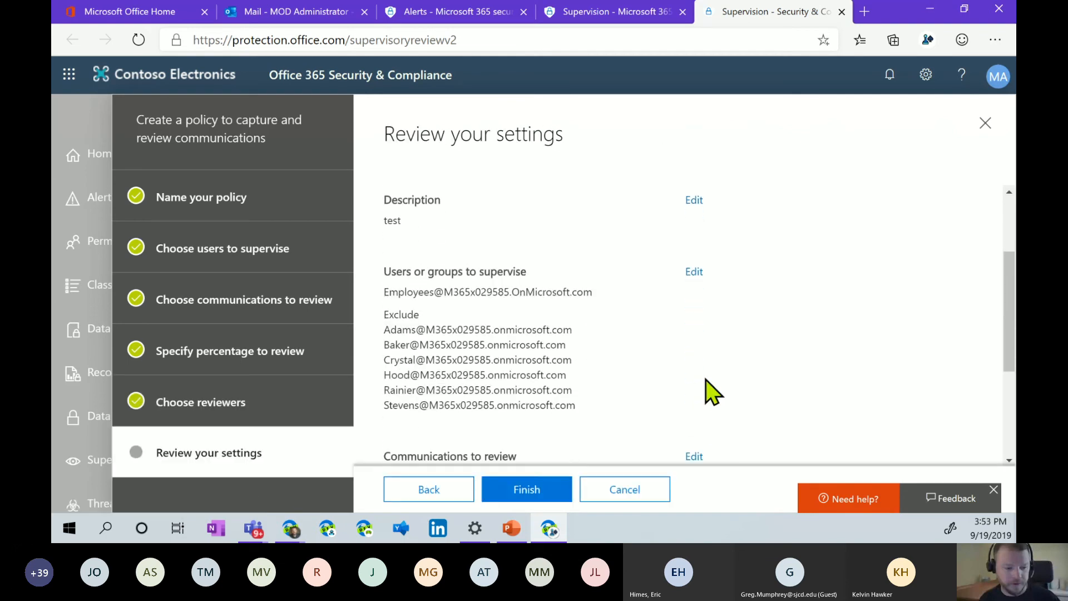
{"action": "left_click", "coordinate": [640, 497]}
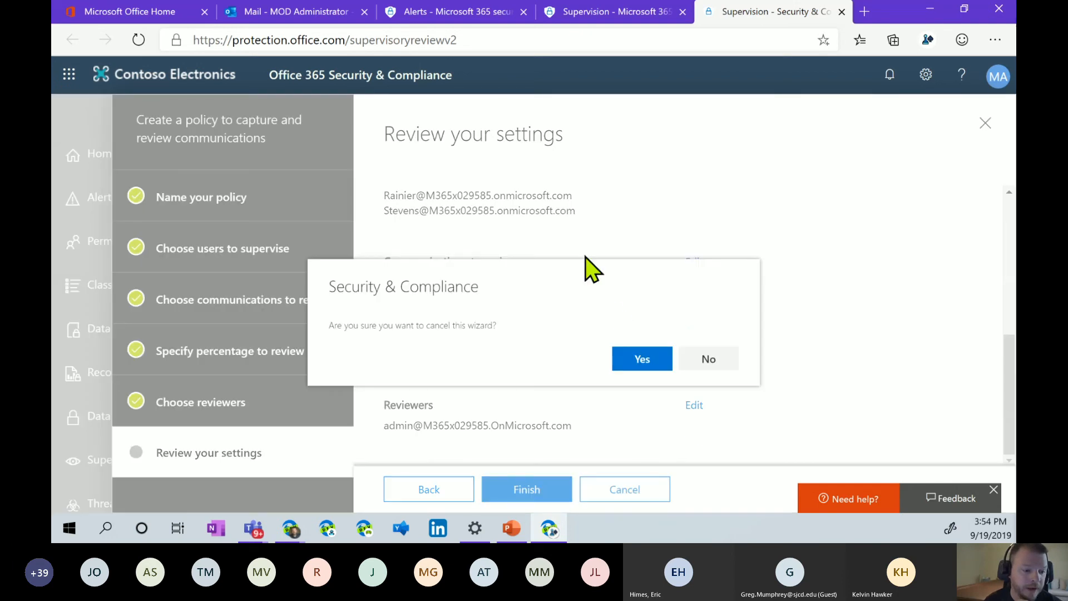
{"action": "left_click", "coordinate": [638, 362]}
Send a colleague the email 'You are ridiculous' with the insulting test message and a sign-off line.
{"action": "left_click", "coordinate": [295, 11]}
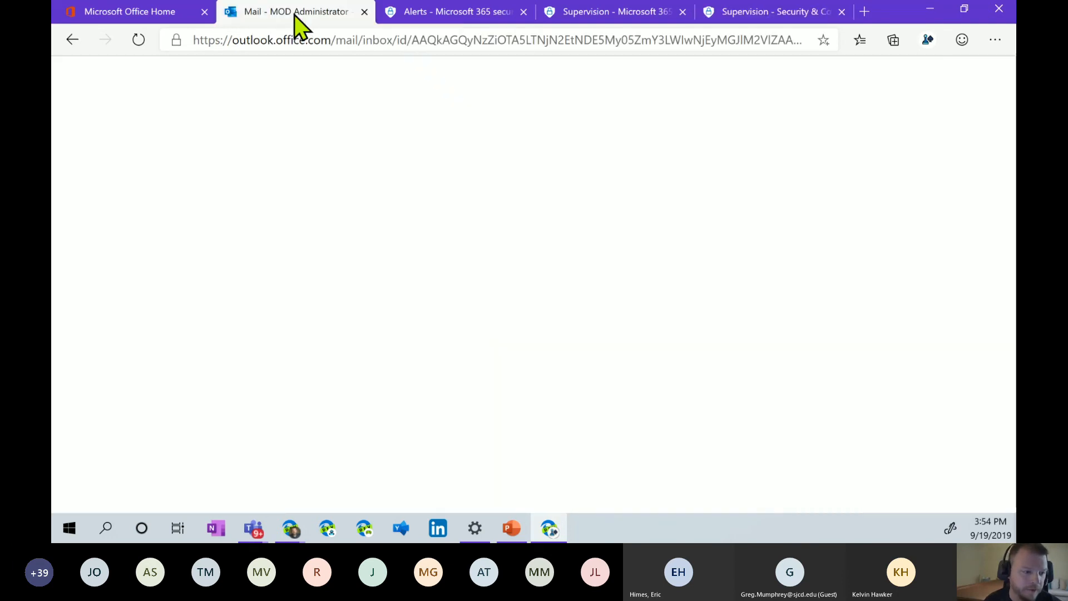
{"action": "left_click", "coordinate": [142, 111]}
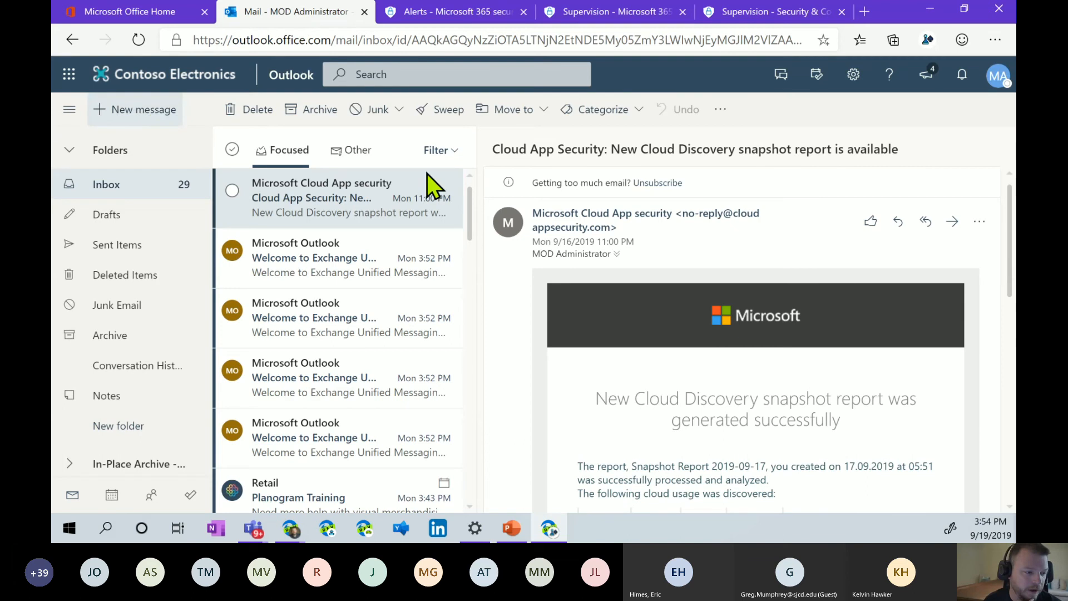
{"action": "type", "text": "Meg"}
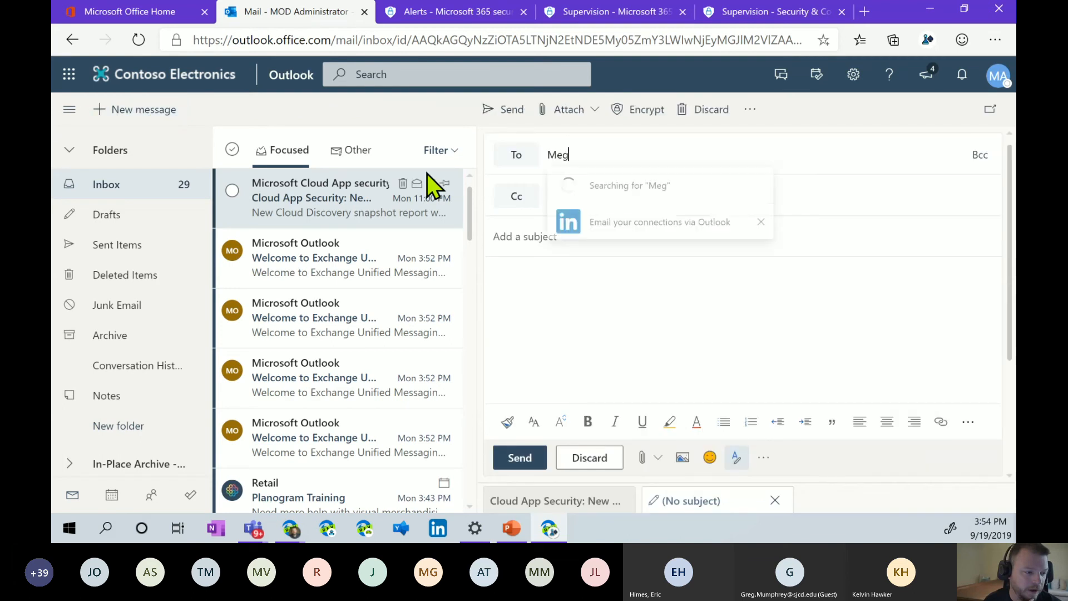
{"action": "left_click", "coordinate": [600, 194]}
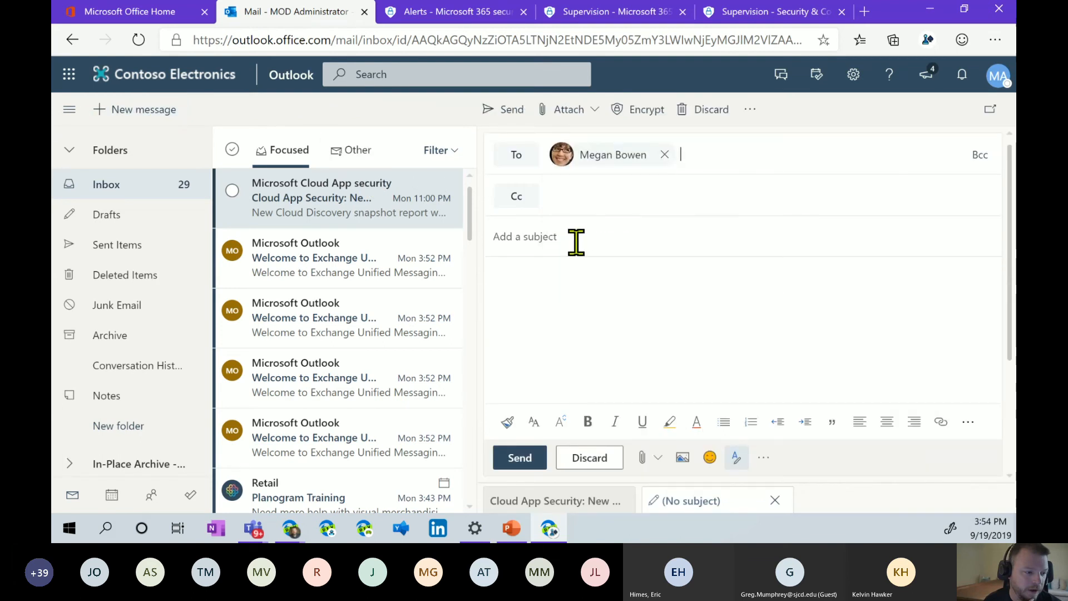
{"action": "type", "text": "You are ridiculous"}
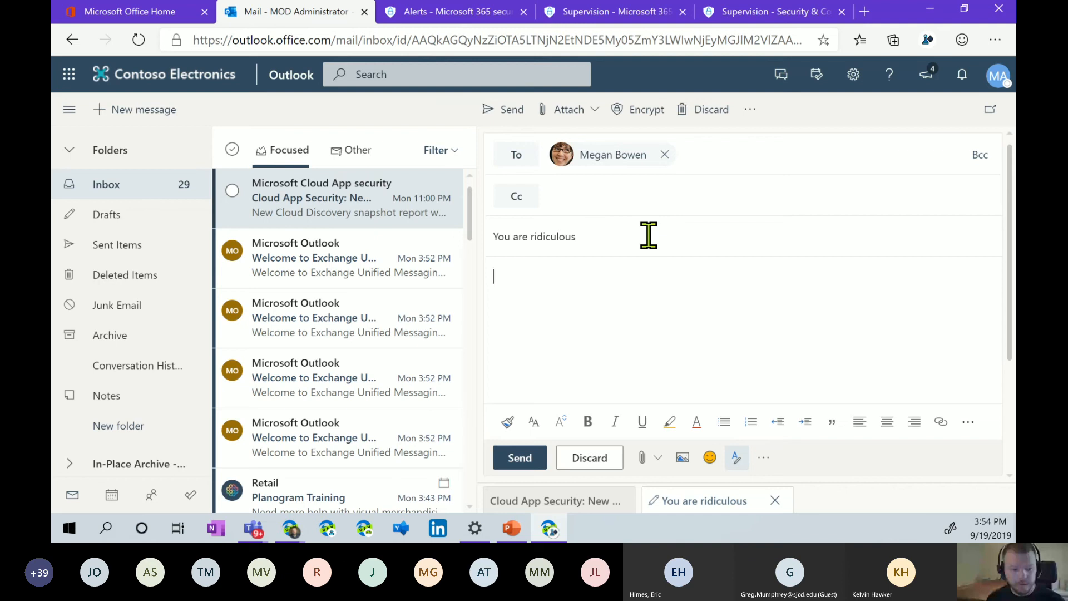
{"action": "type", "text": "That was a truly worthless effort. I"}
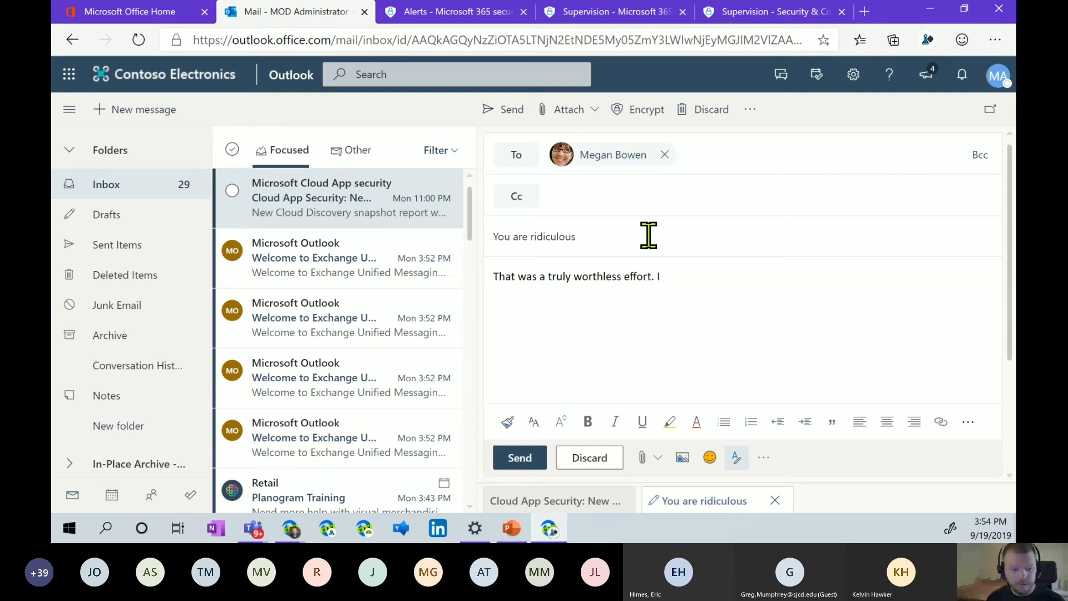
{"action": "type", "text": " don't know why you even t"}
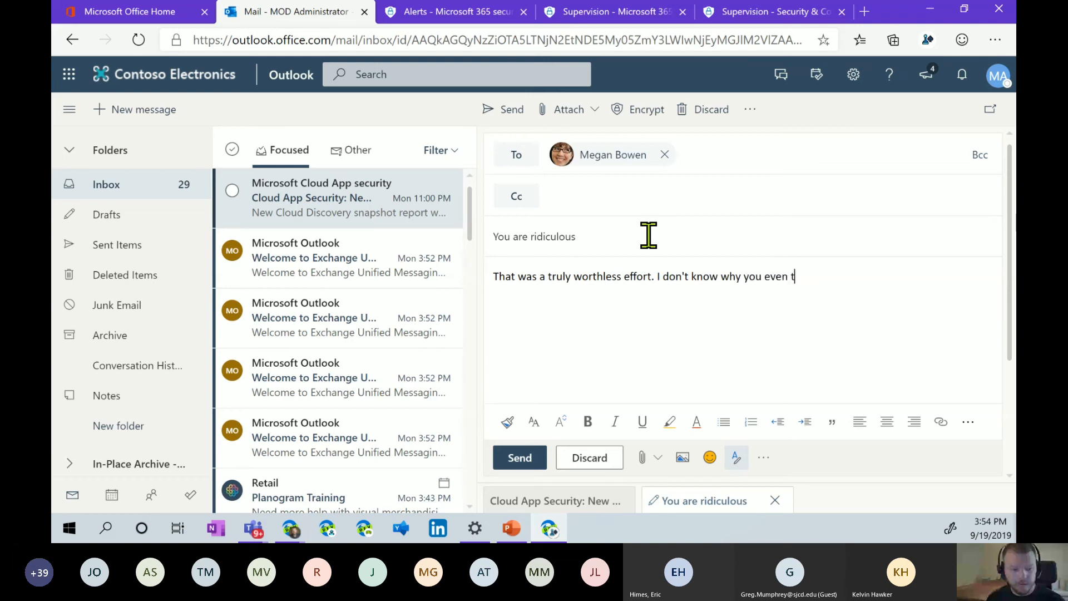
{"action": "type", "text": "ry. Please just leave."}
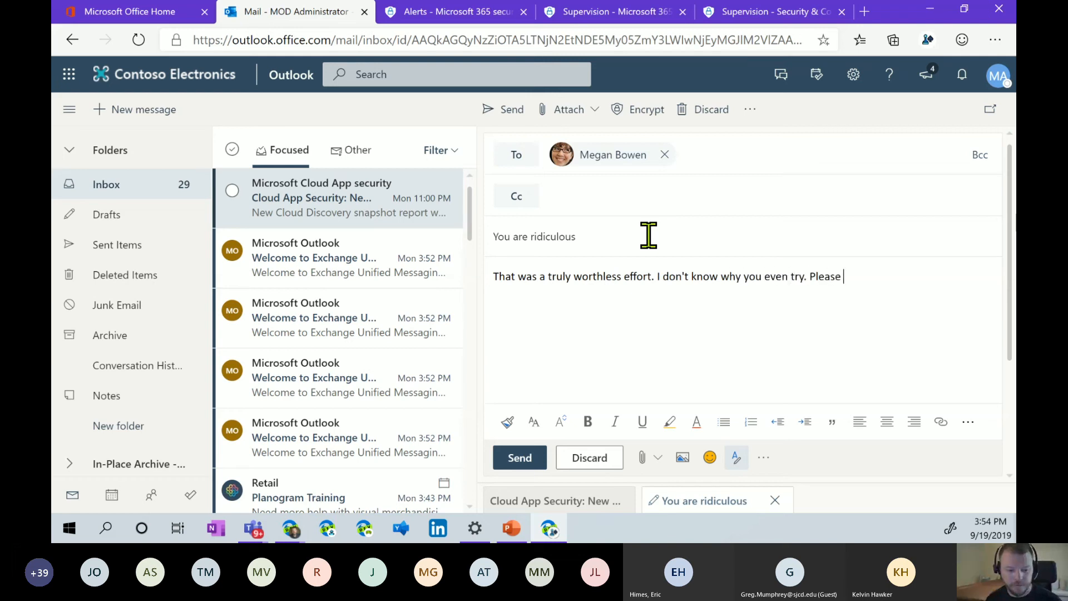
{"action": "key", "text": "Return"}
{"action": "key", "text": "Return"}
{"action": "type", "text": "Preston"}
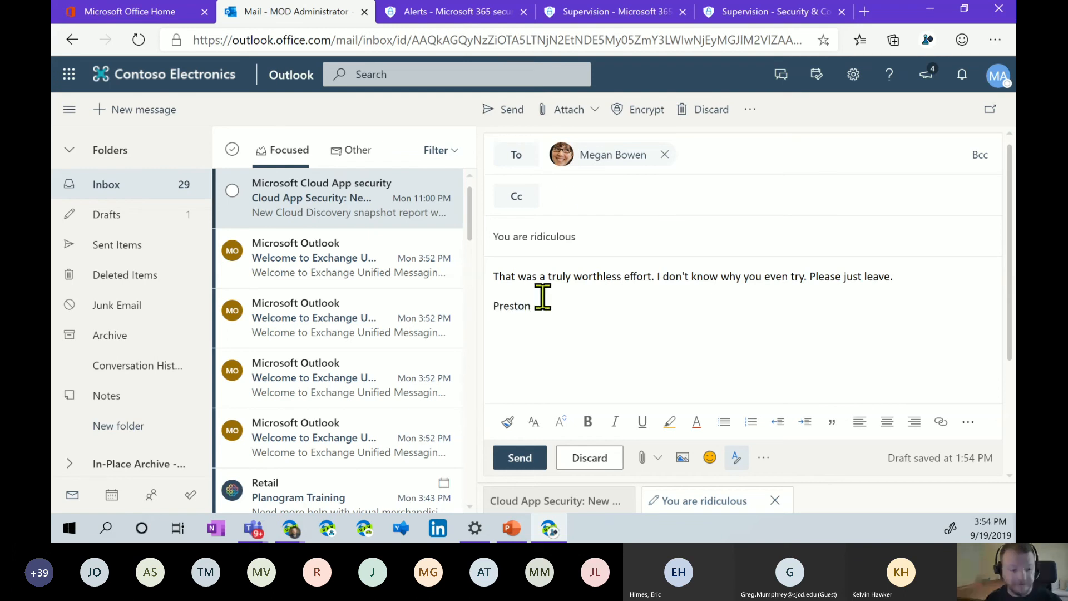
{"action": "left_click", "coordinate": [521, 458]}
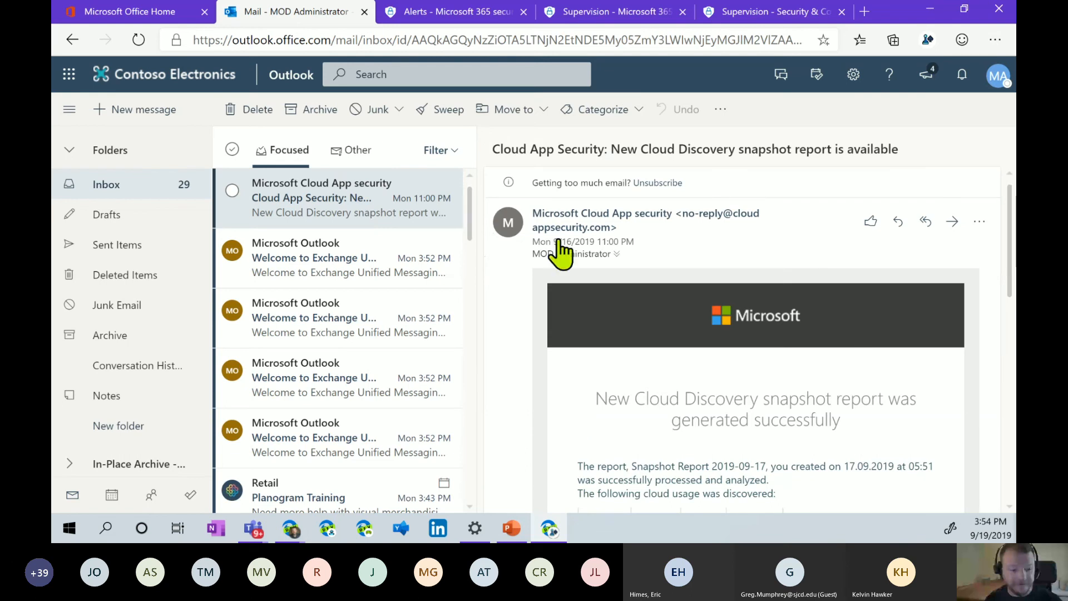
Open the MSOH Internal Anti-Bullying policy's overview from the compliance Supervision page.
{"action": "left_click", "coordinate": [466, 12]}
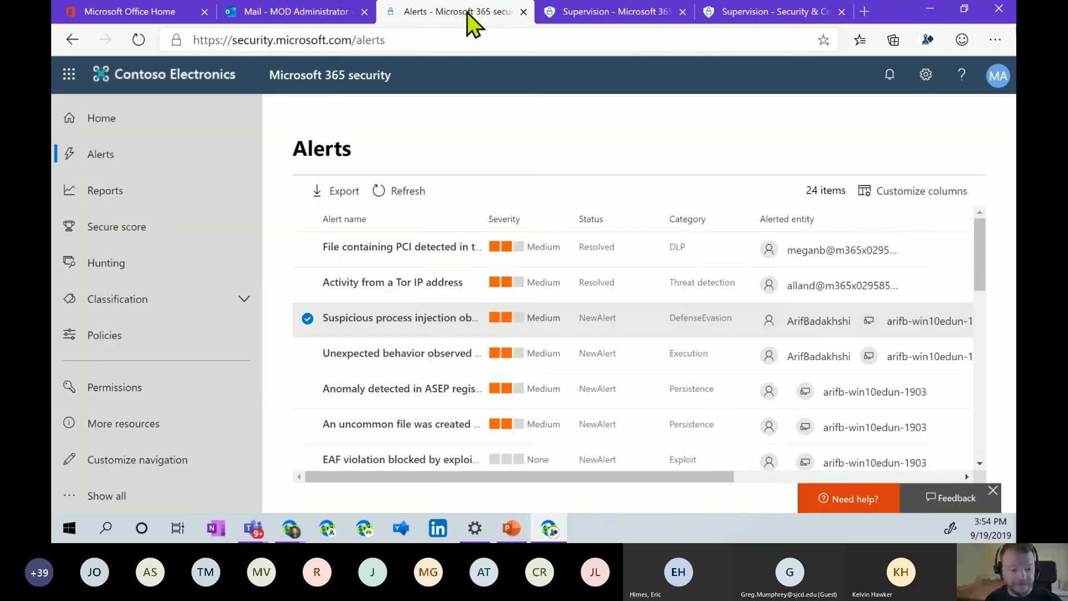
{"action": "left_click", "coordinate": [581, 15]}
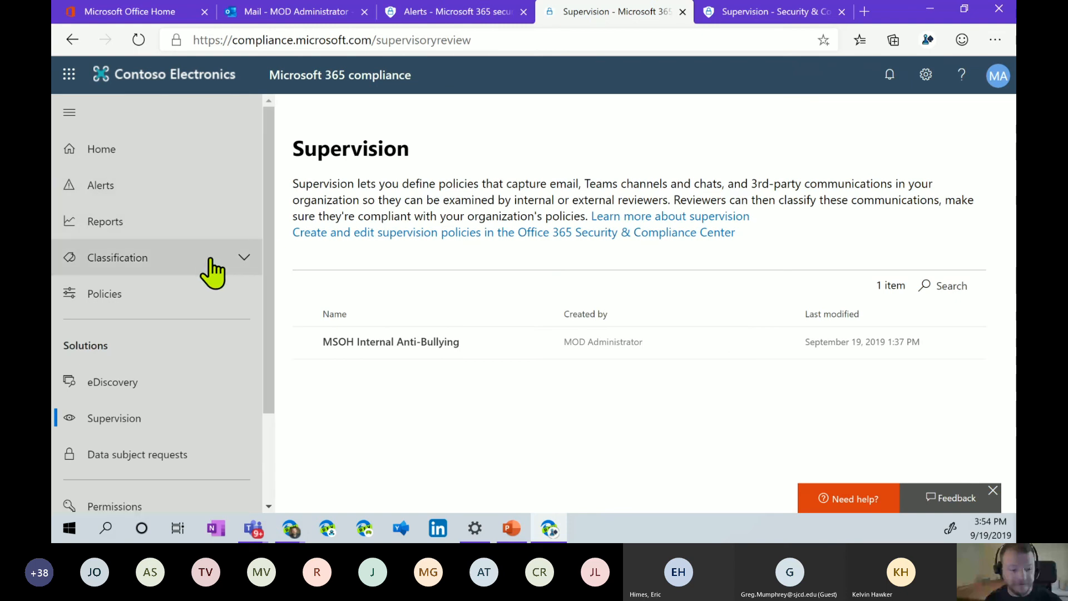
{"action": "left_click", "coordinate": [325, 345]}
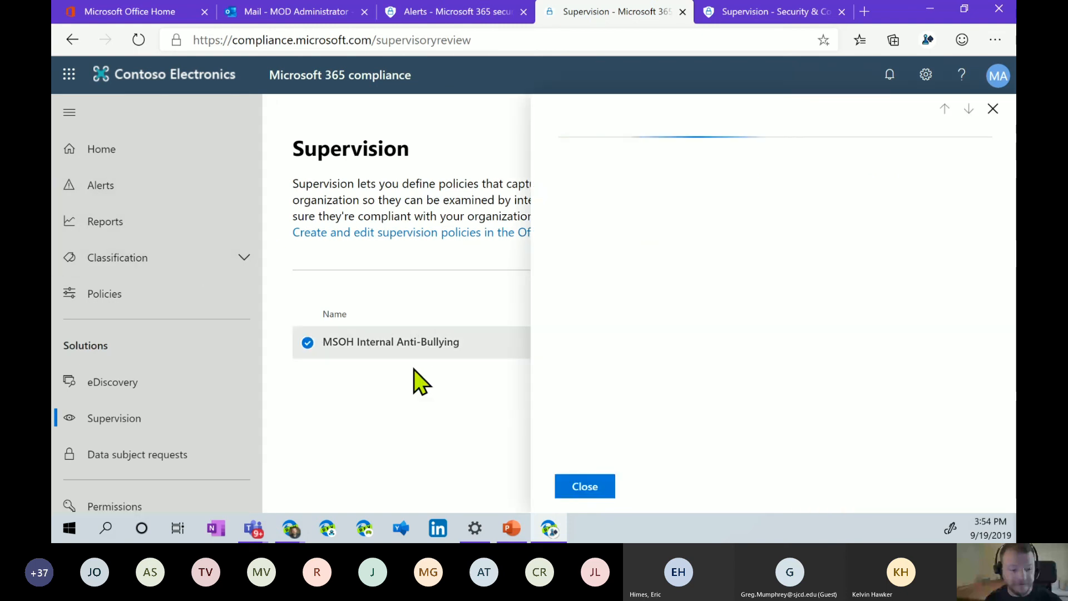
{"action": "left_click", "coordinate": [588, 181]}
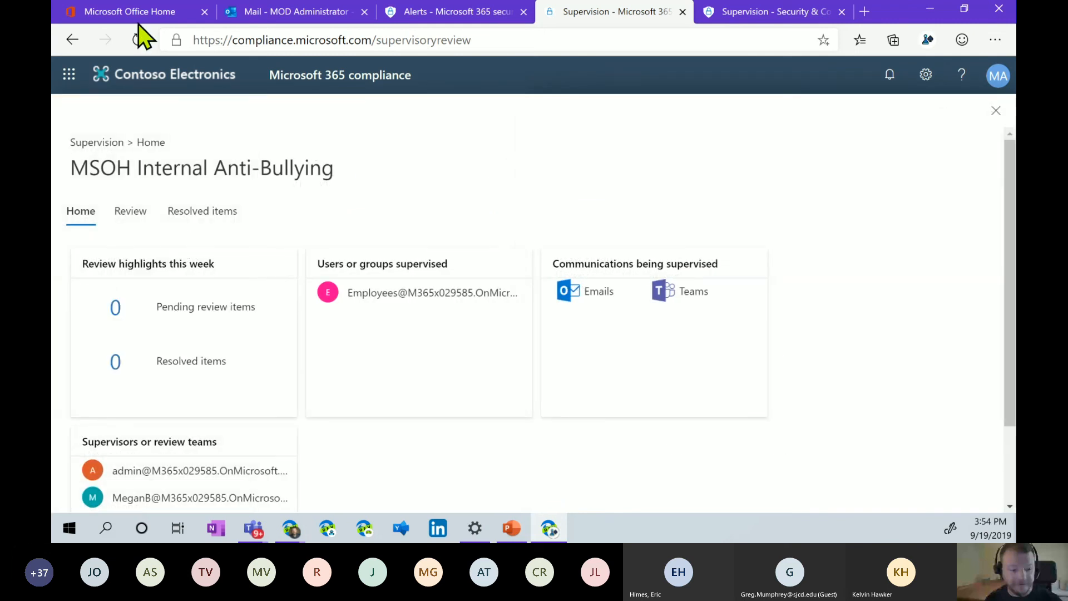
{"action": "left_click", "coordinate": [135, 39]}
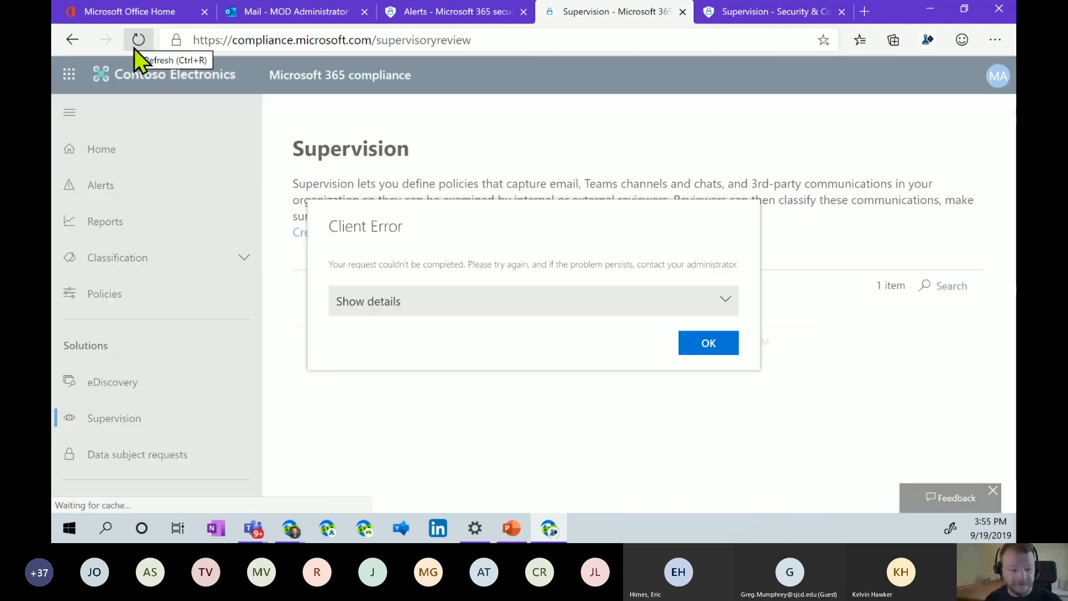
{"action": "left_click", "coordinate": [309, 345]}
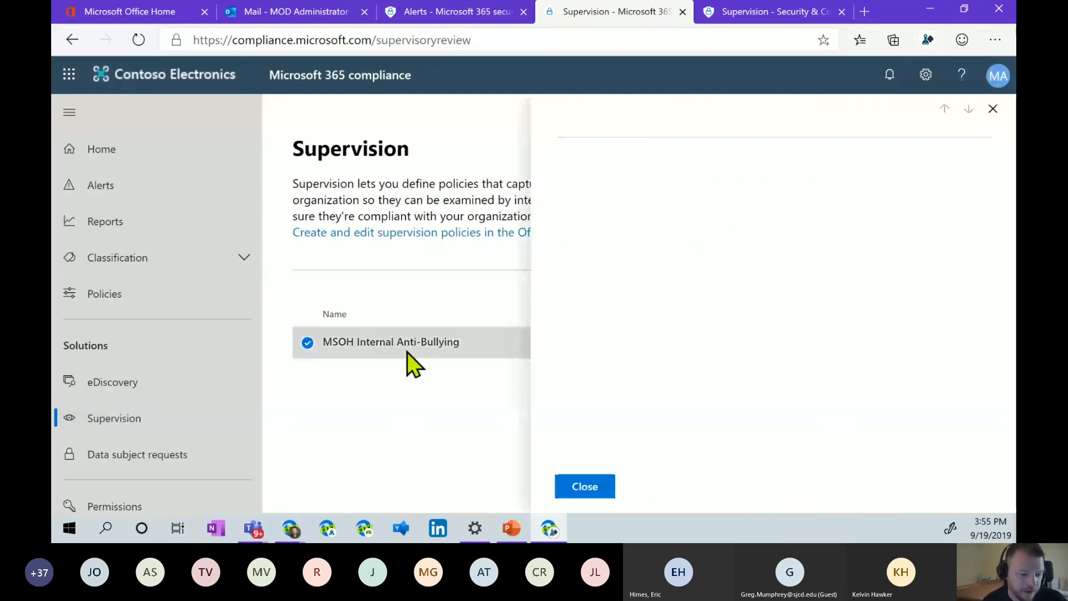
{"action": "left_click", "coordinate": [603, 181]}
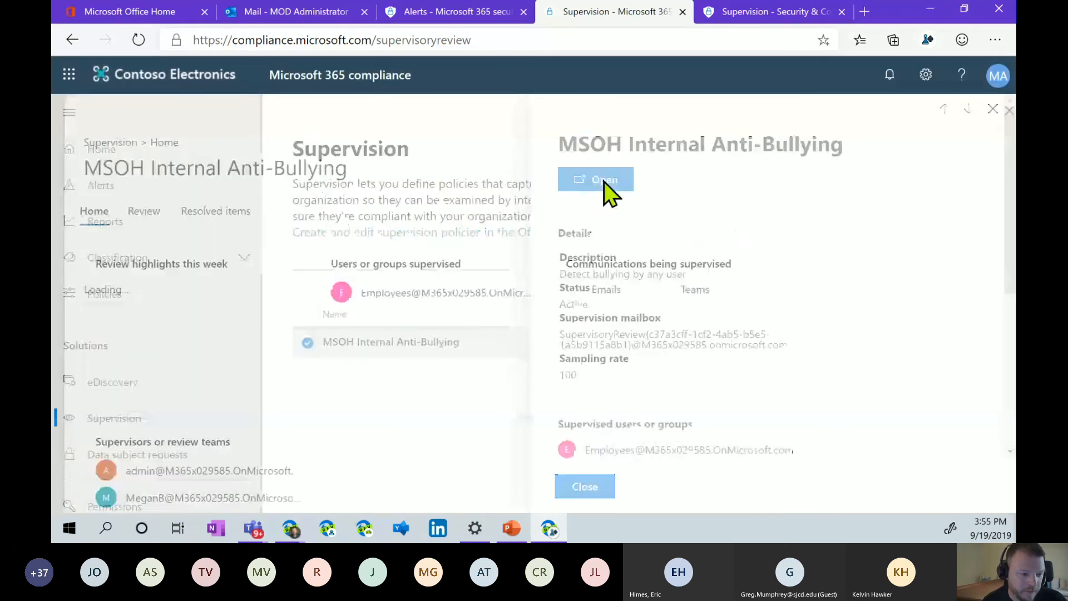
Check the policy's Review and Resolved items tabs, confirming 0 pending items.
{"action": "left_click", "coordinate": [134, 214]}
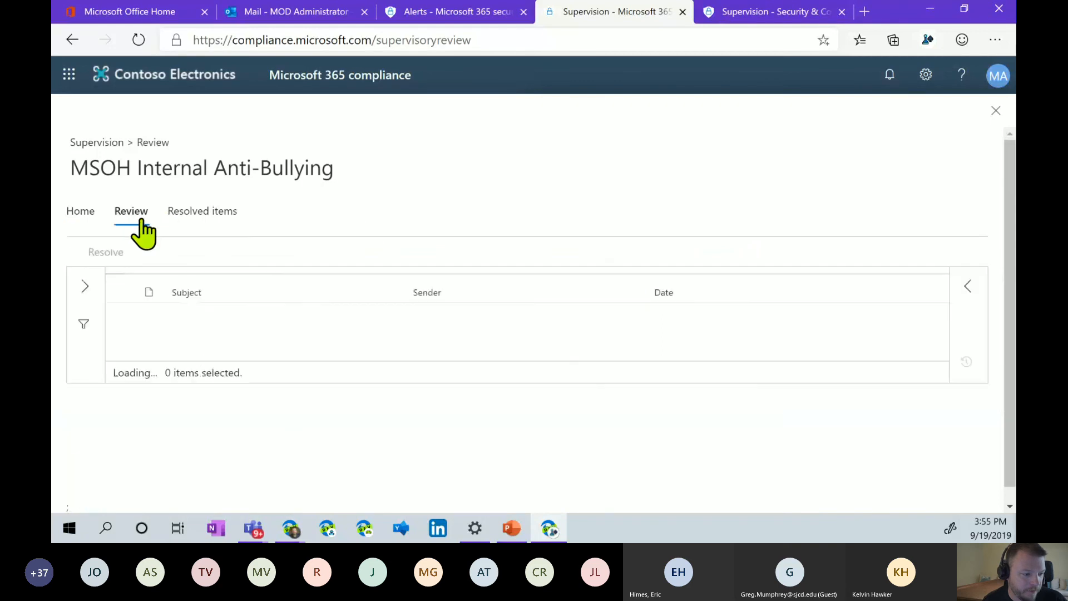
{"action": "left_click", "coordinate": [81, 214]}
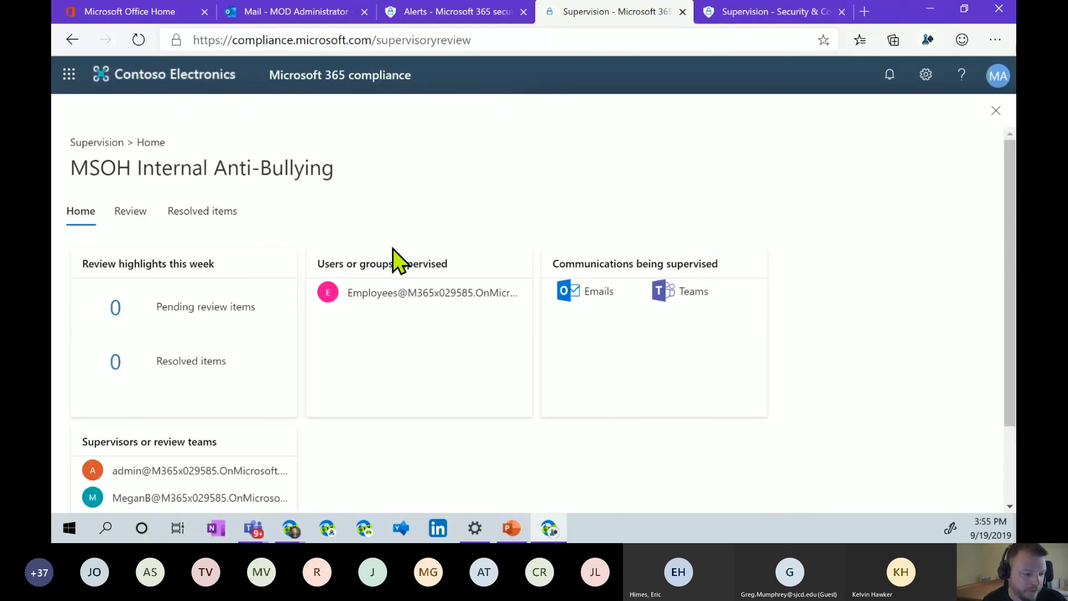
{"action": "left_click", "coordinate": [213, 214]}
{"action": "left_click", "coordinate": [129, 214]}
{"action": "left_click", "coordinate": [76, 214]}
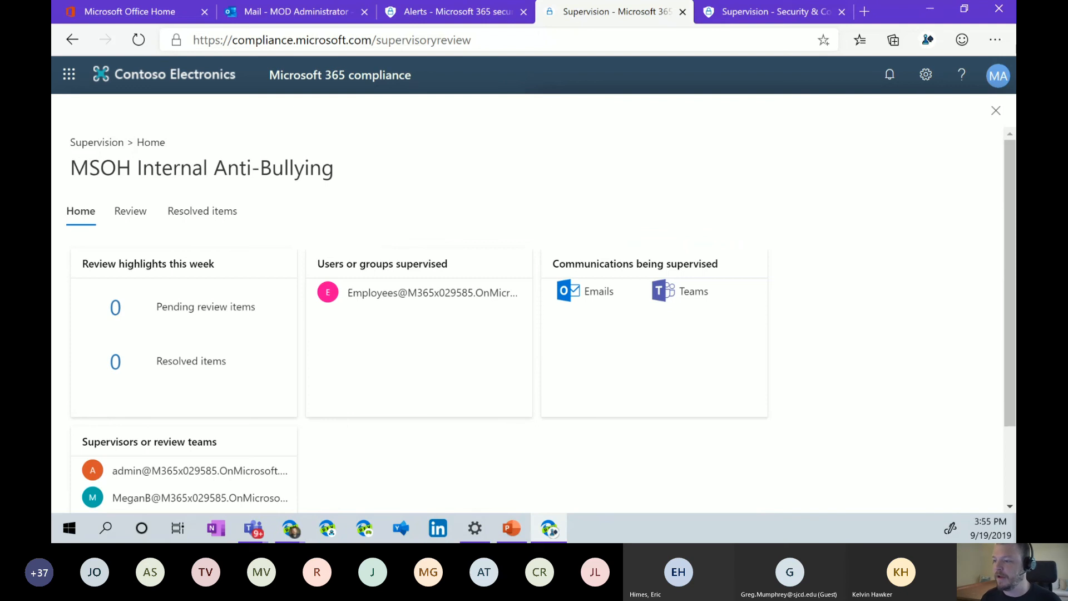
{"action": "key", "text": "alt+Tab"}
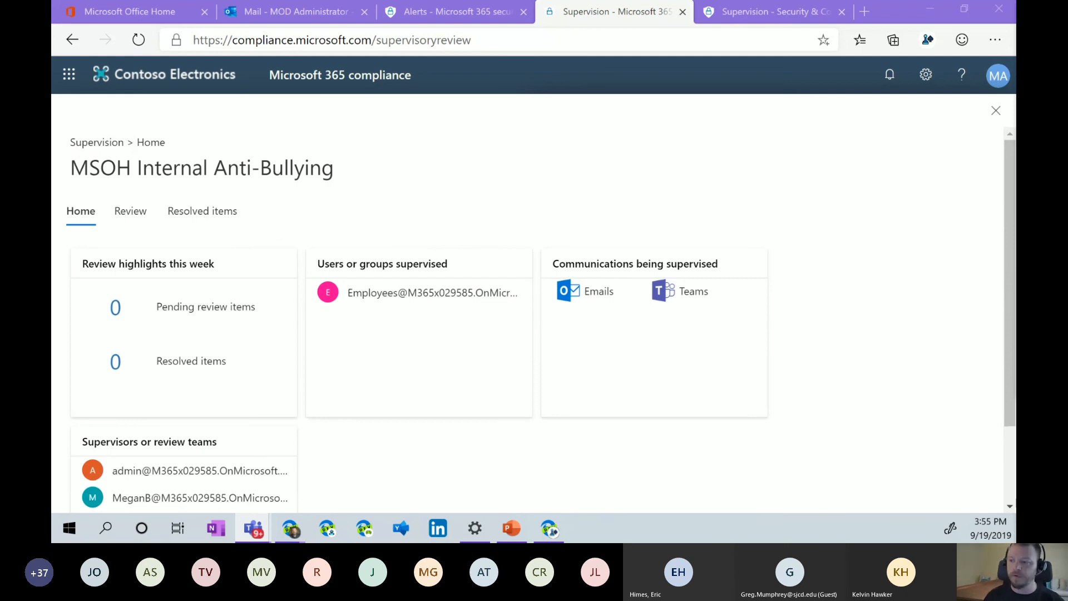
Scroll the policy Home: 0 pending, 0 resolved, Employees' emails and Teams, two reviewers.
{"action": "left_click", "coordinate": [859, 293]}
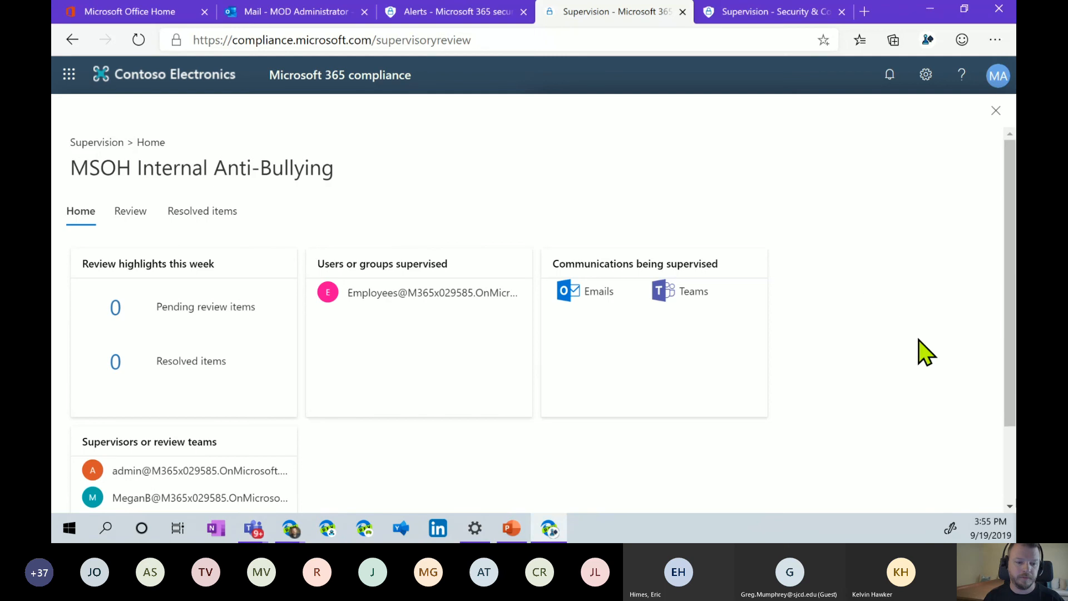
{"action": "scroll", "coordinate": [926, 352], "scroll_direction": "down", "scroll_amount": 2}
{"action": "scroll", "coordinate": [926, 352], "scroll_direction": "up", "scroll_amount": 2}
{"action": "scroll", "coordinate": [925, 352], "scroll_direction": "down", "scroll_amount": 2}
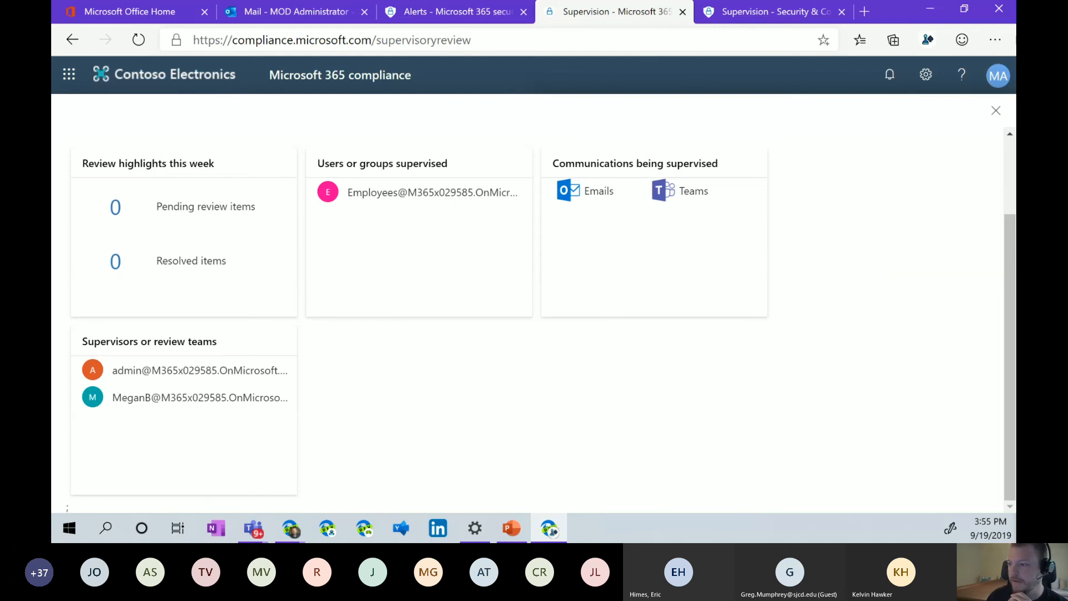
{"action": "key", "text": "alt+Tab"}
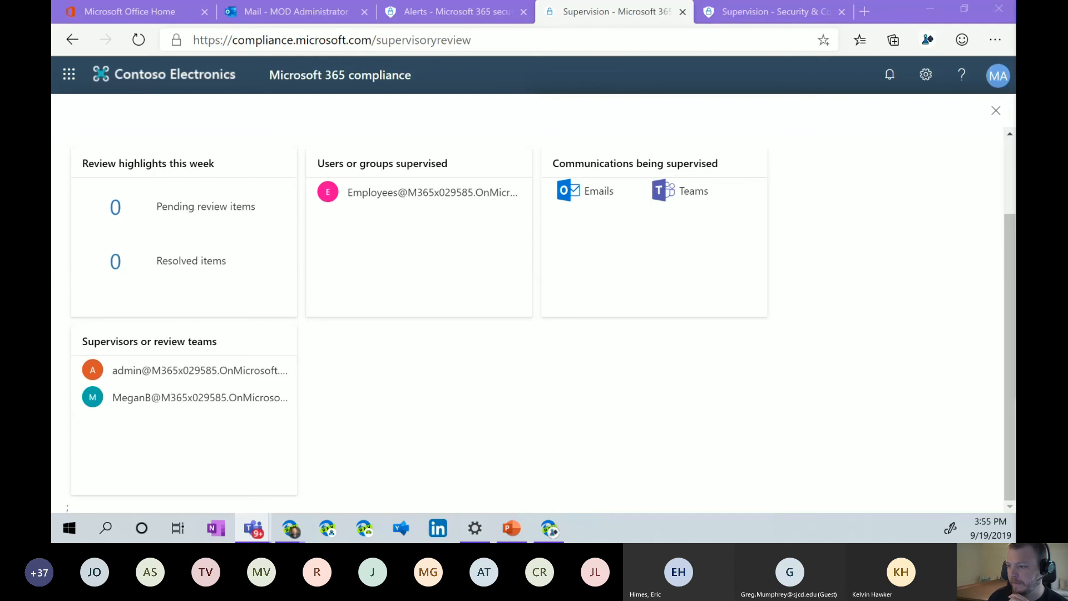
{"action": "left_click", "coordinate": [892, 265]}
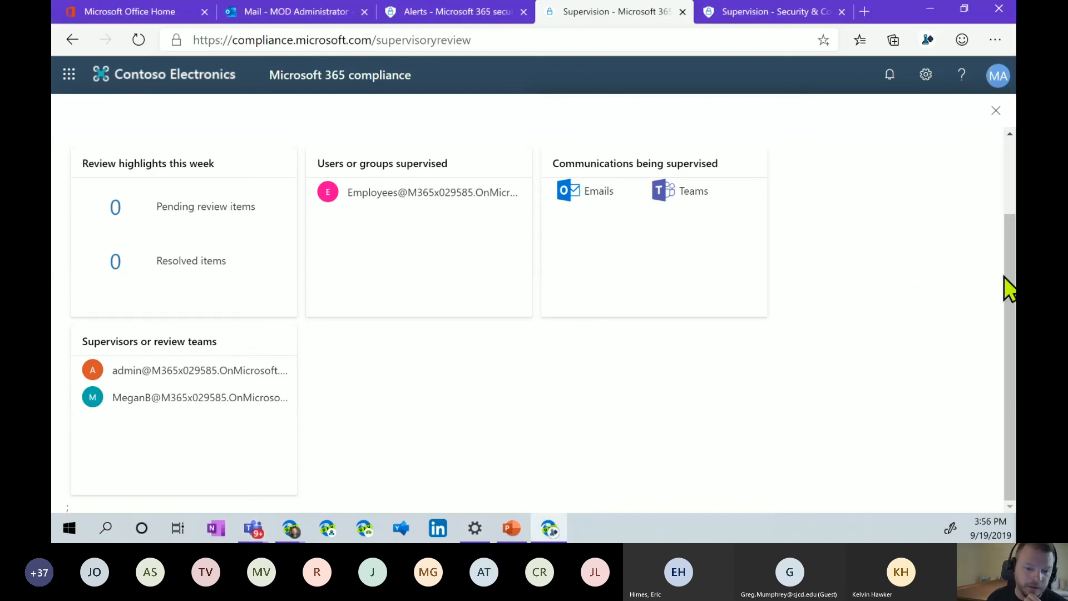
{"action": "left_click_drag", "start_coordinate": [1005, 261], "coordinate": [1002, 318]}
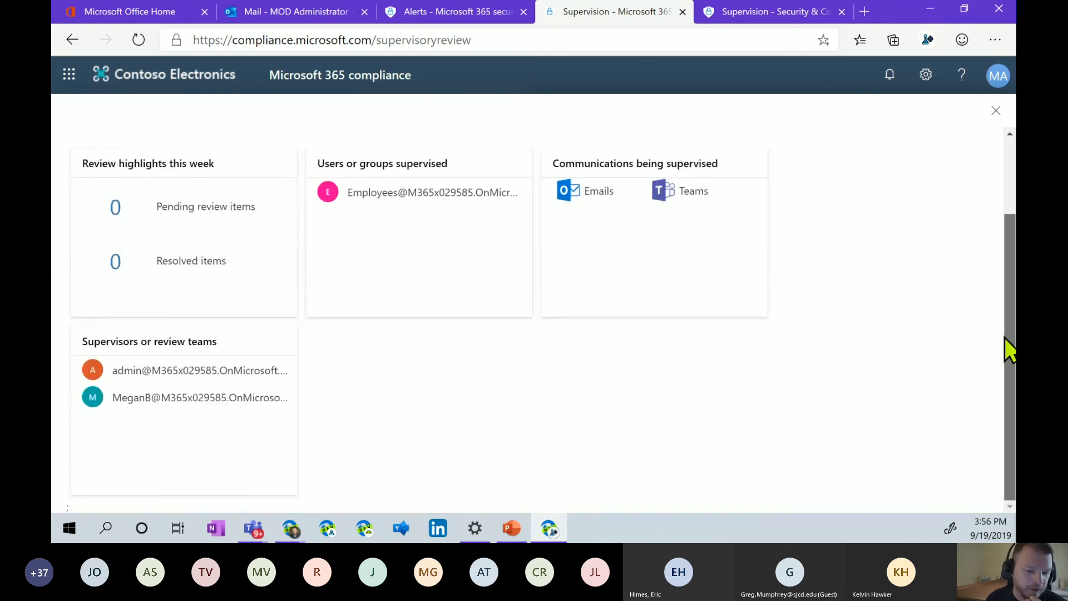
{"action": "scroll", "coordinate": [1009, 350], "scroll_direction": "up", "scroll_amount": 3}
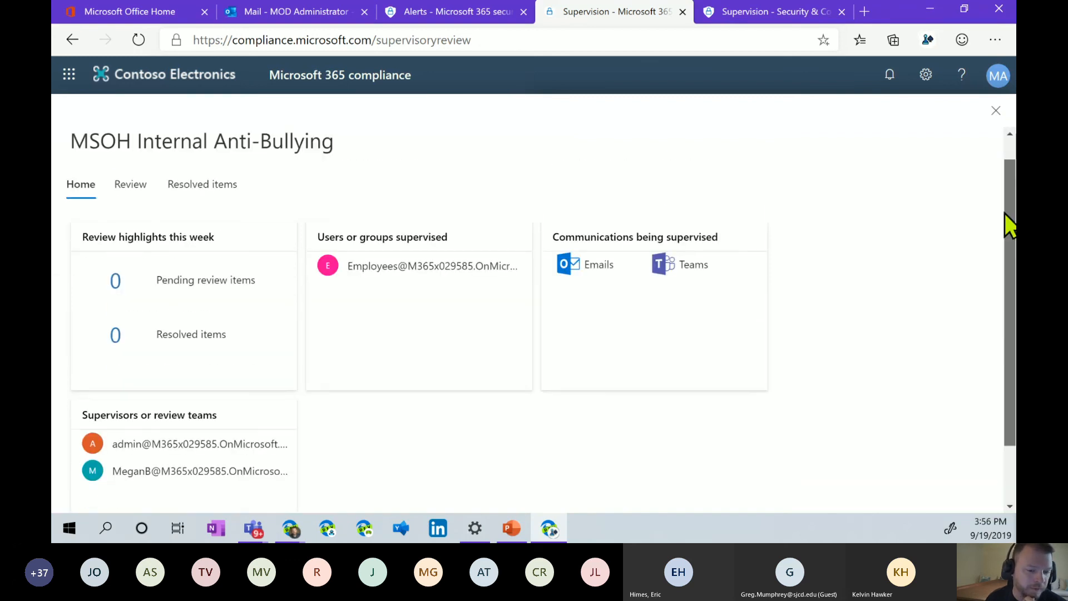
{"action": "left_click_drag", "start_coordinate": [1004, 213], "coordinate": [1002, 184]}
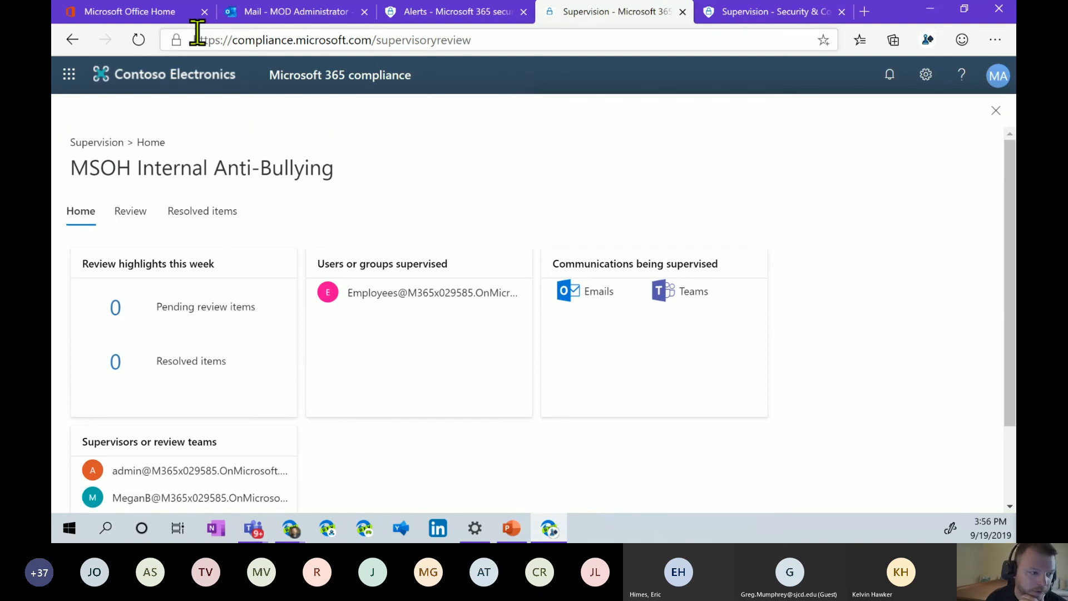
From Office Home, go to the admin center's Settings > Organization profile page for Contoso.
{"action": "left_click", "coordinate": [160, 16]}
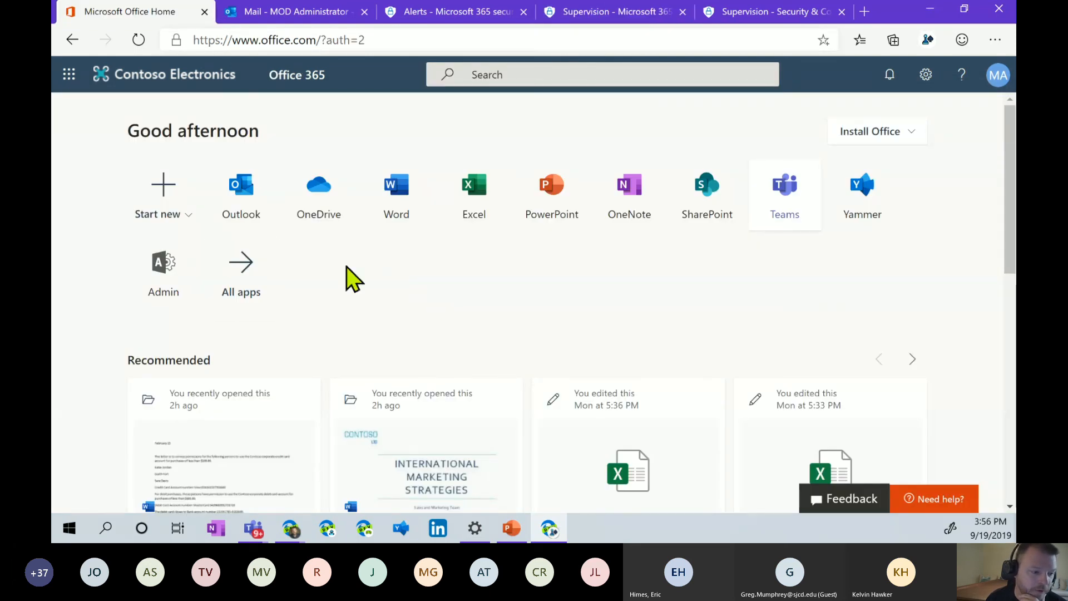
{"action": "left_click", "coordinate": [179, 261]}
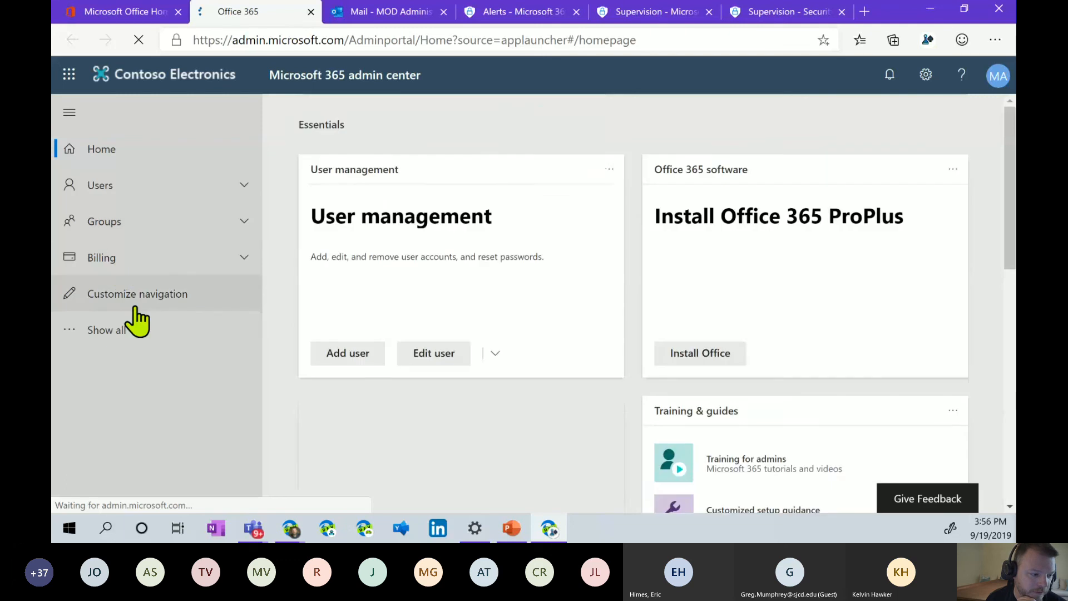
{"action": "left_click", "coordinate": [121, 328]}
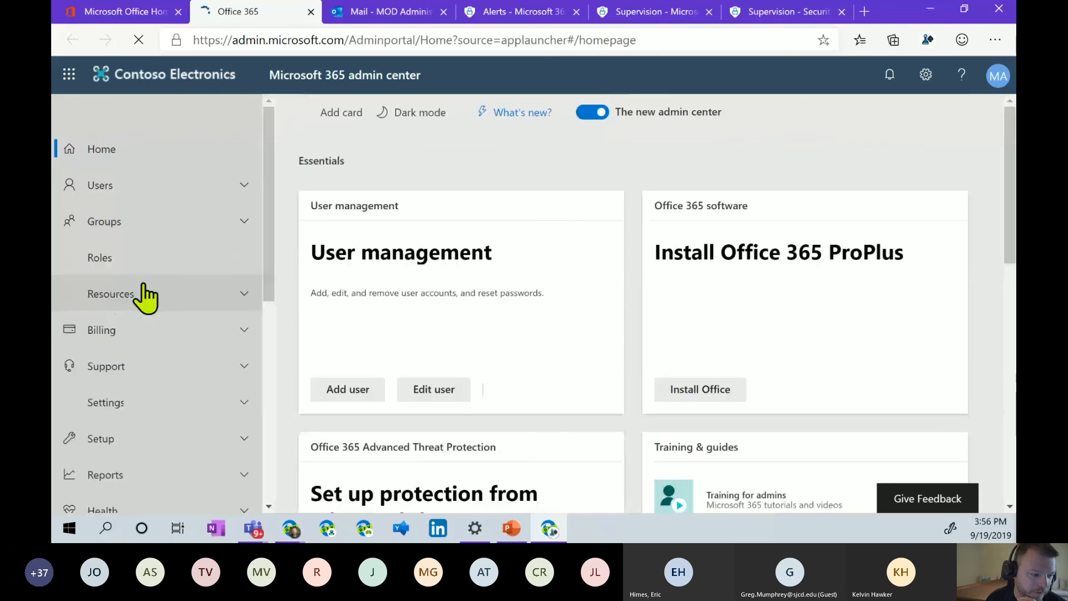
{"action": "left_click", "coordinate": [133, 403]}
{"action": "scroll", "coordinate": [162, 311], "scroll_direction": "down", "scroll_amount": 5}
{"action": "left_click", "coordinate": [165, 255]}
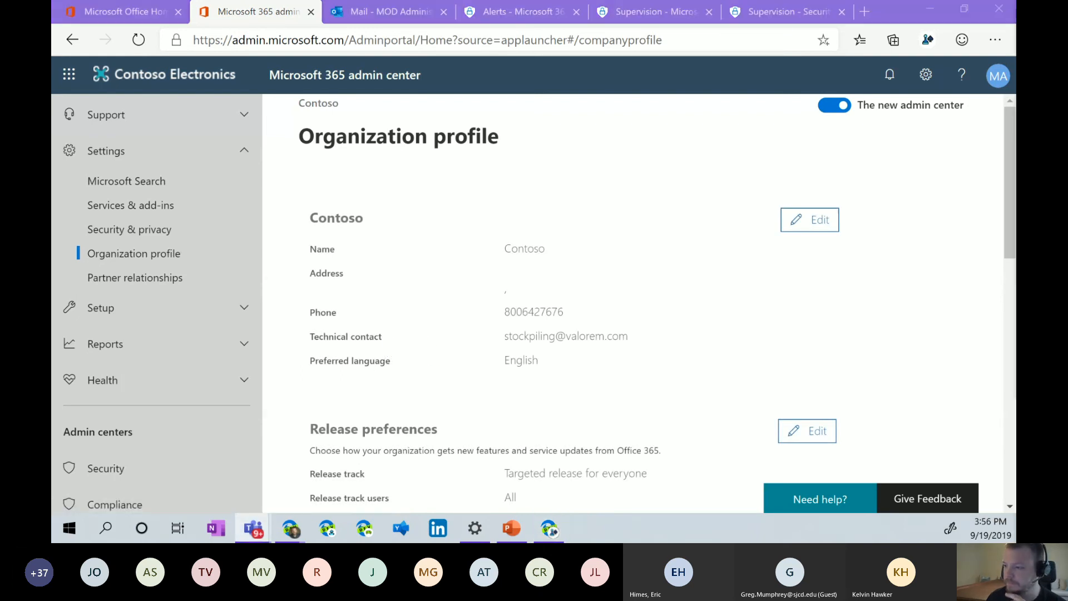
Edit Release preferences on the Organization profile, currently Targeted release for everyone.
{"action": "scroll", "coordinate": [565, 359], "scroll_direction": "down", "scroll_amount": 2}
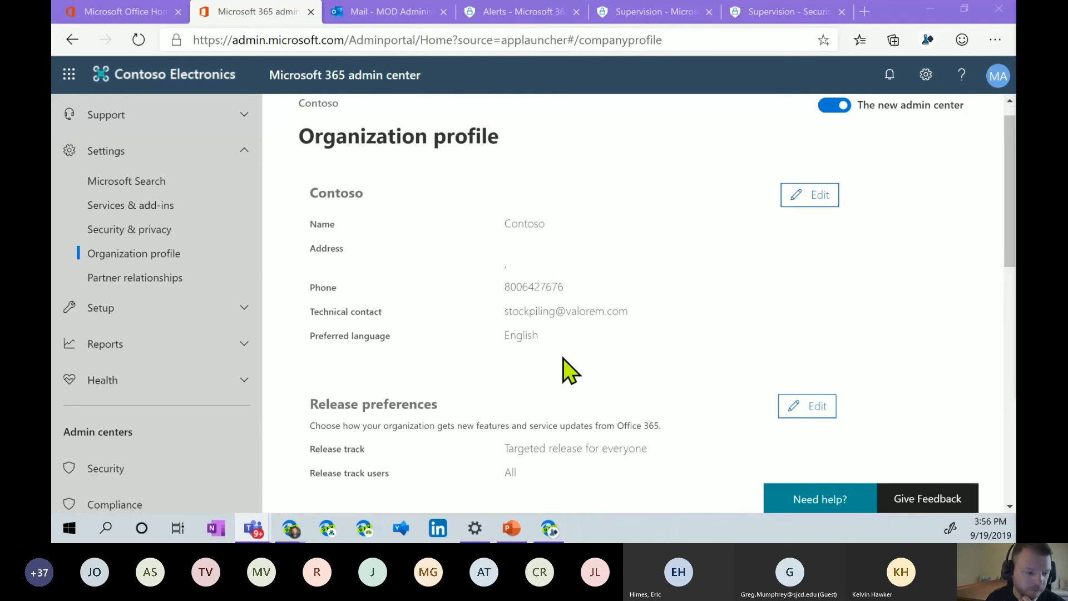
{"action": "scroll", "coordinate": [565, 359], "scroll_direction": "down", "scroll_amount": 1}
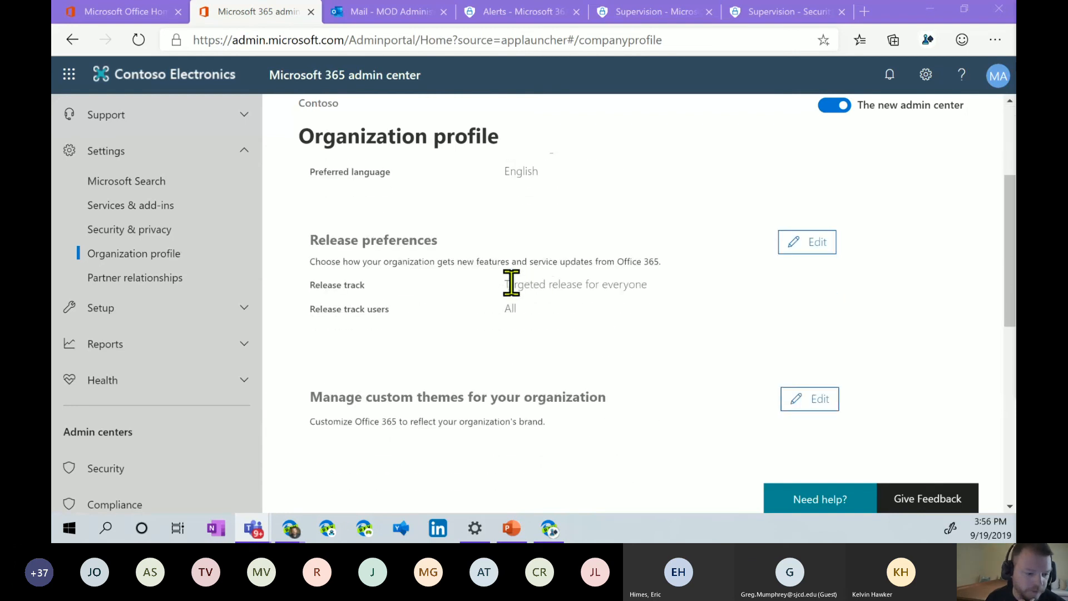
{"action": "left_click_drag", "start_coordinate": [509, 283], "coordinate": [664, 278]}
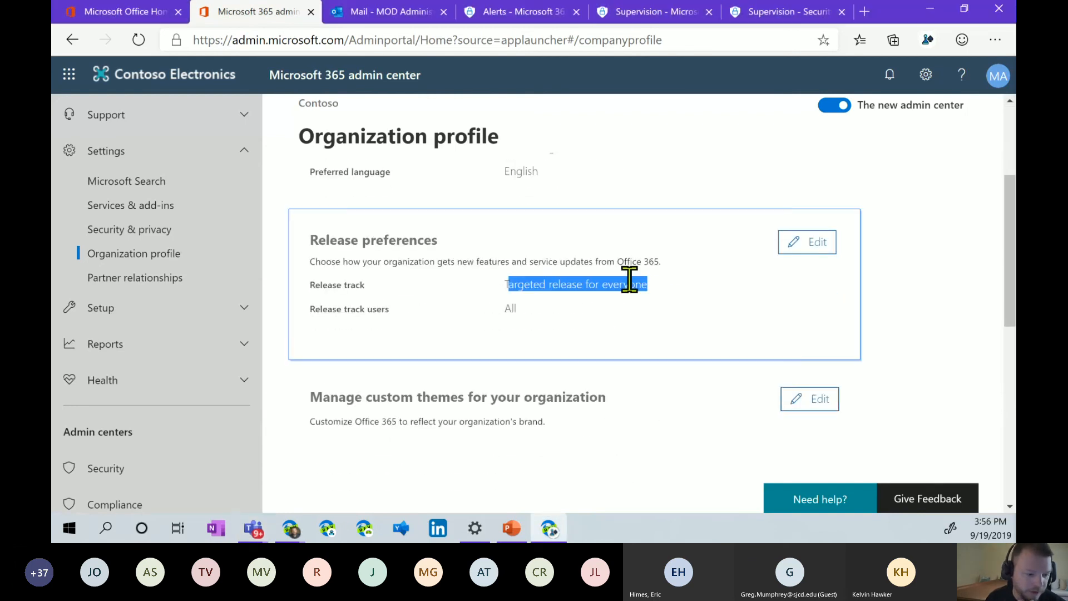
{"action": "left_click", "coordinate": [541, 307]}
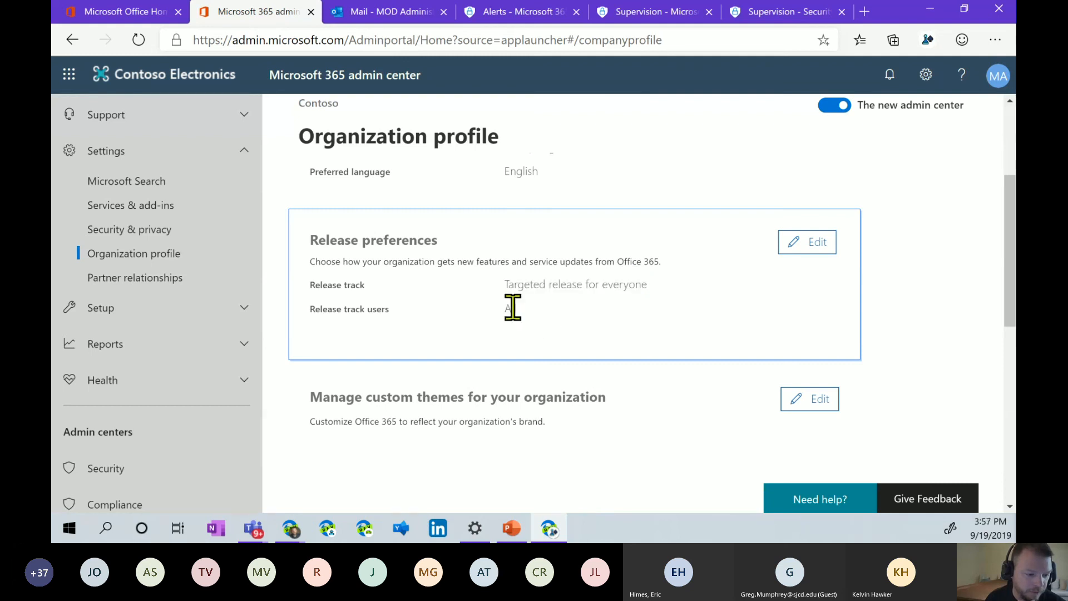
{"action": "left_click", "coordinate": [800, 247]}
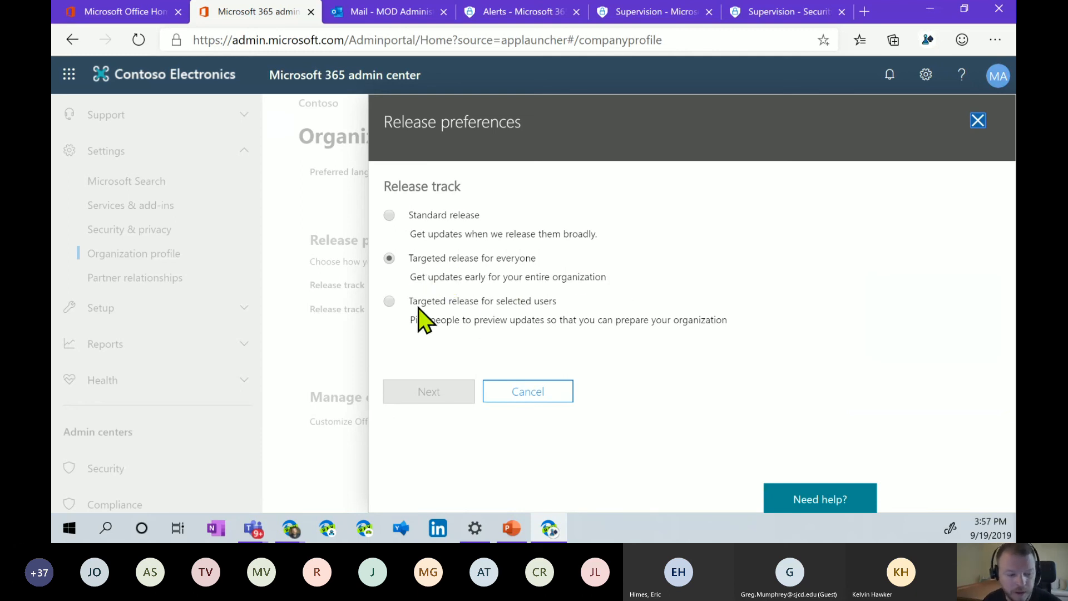
Review the three release track options, then cancel, keeping Targeted release for everyone.
{"action": "left_click_drag", "start_coordinate": [411, 301], "coordinate": [428, 299]}
{"action": "left_click", "coordinate": [562, 256]}
{"action": "left_click_drag", "start_coordinate": [611, 275], "coordinate": [411, 258]}
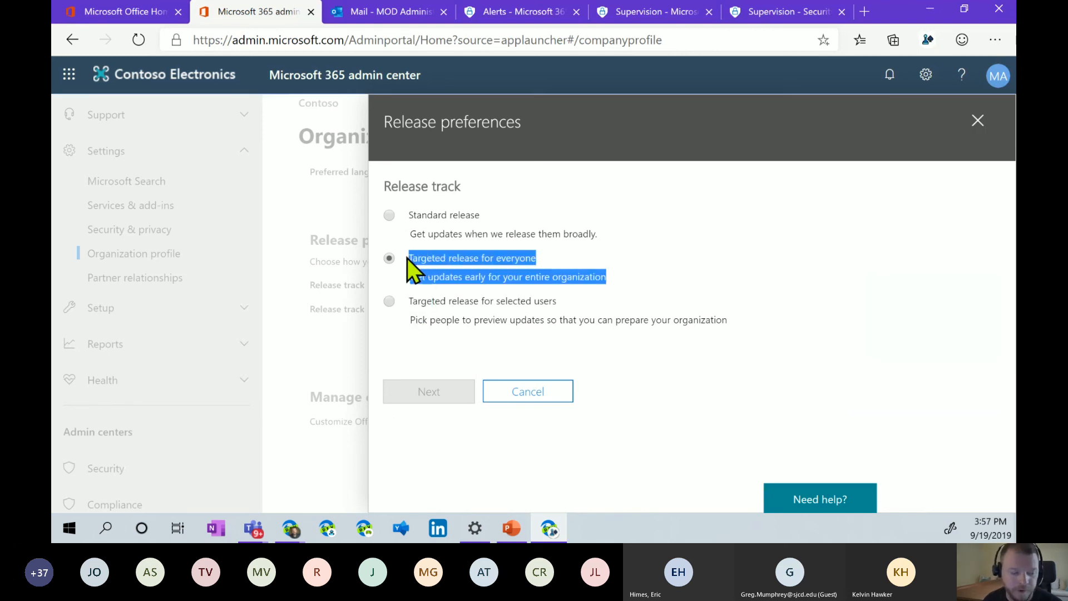
{"action": "left_click", "coordinate": [684, 335]}
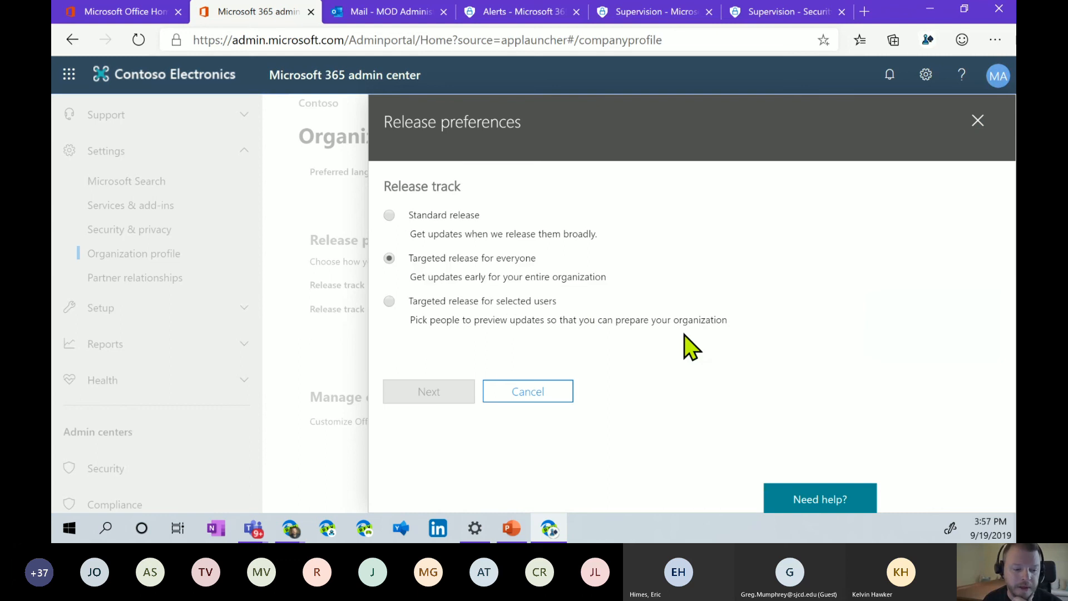
{"action": "left_click_drag", "start_coordinate": [730, 321], "coordinate": [410, 303]}
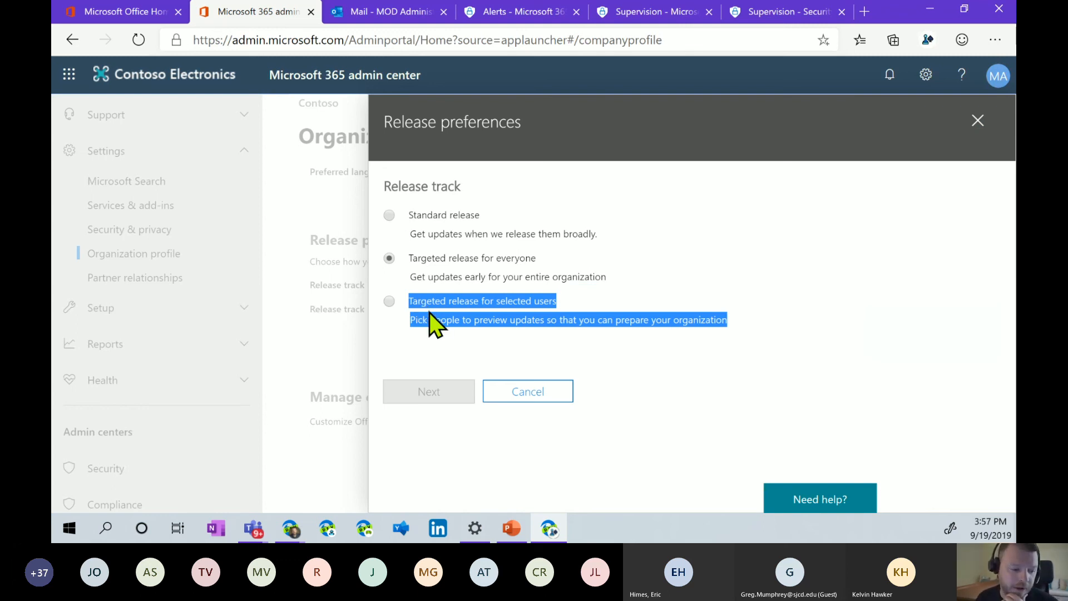
{"action": "left_click", "coordinate": [510, 343]}
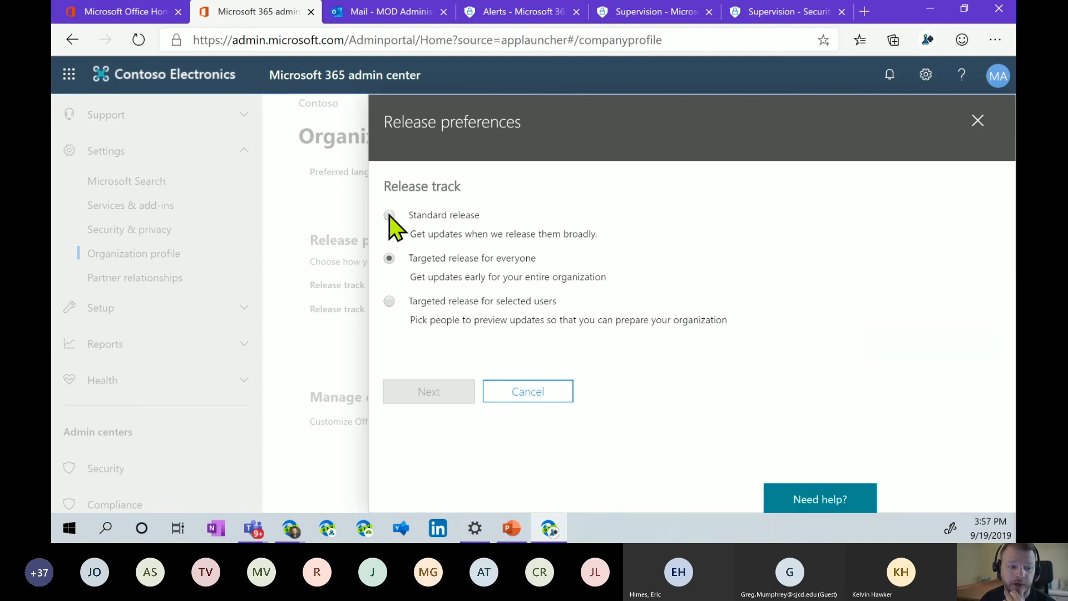
{"action": "left_click", "coordinate": [533, 392]}
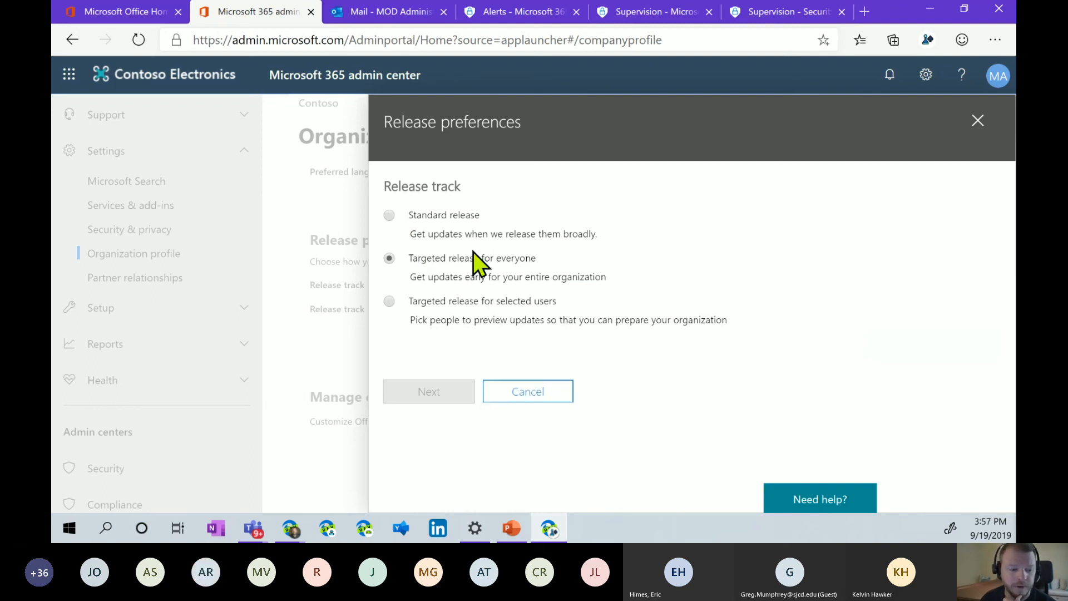
{"action": "left_click", "coordinate": [535, 390]}
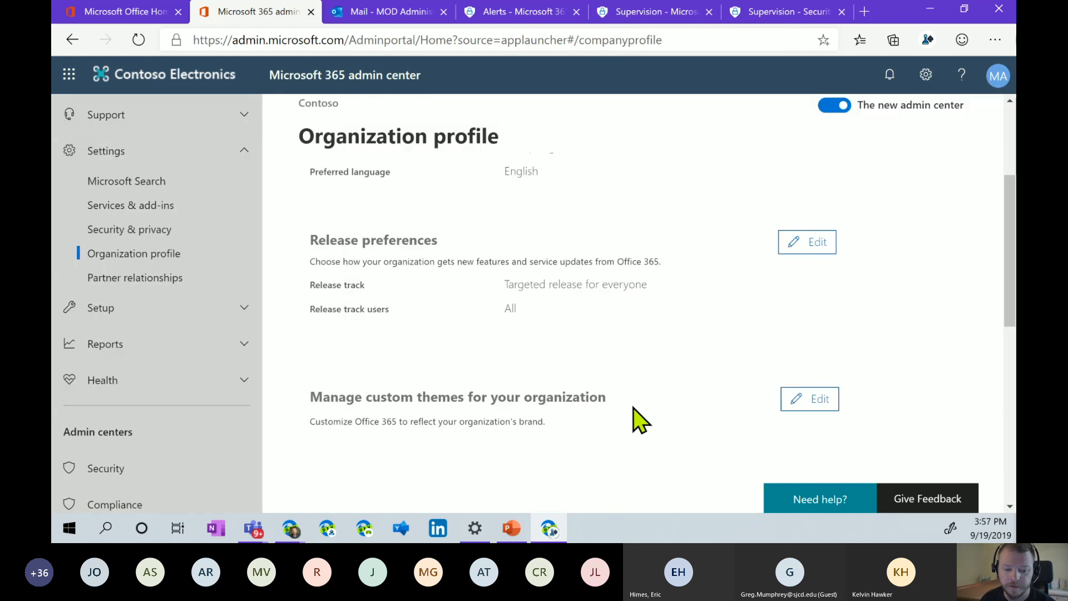